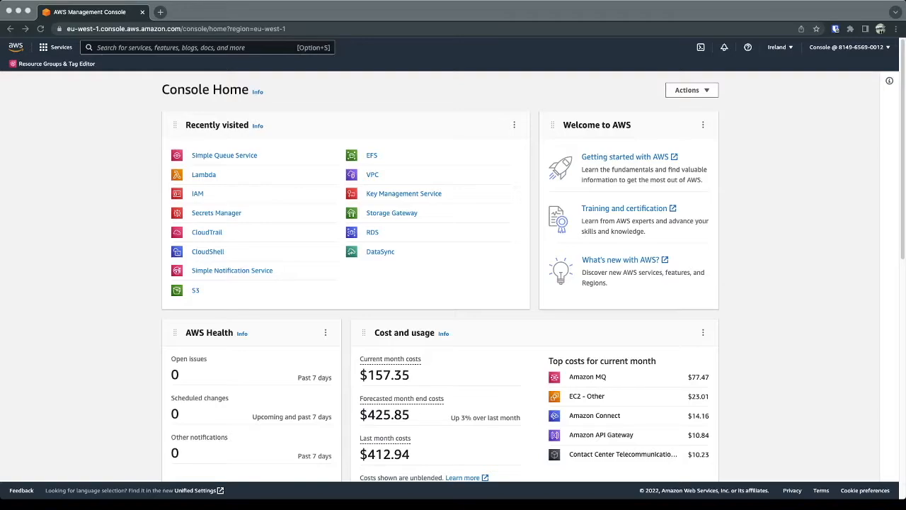
Open the Lambda service from the AWS console home in the browser and start creating a new function
key(super+Tab)
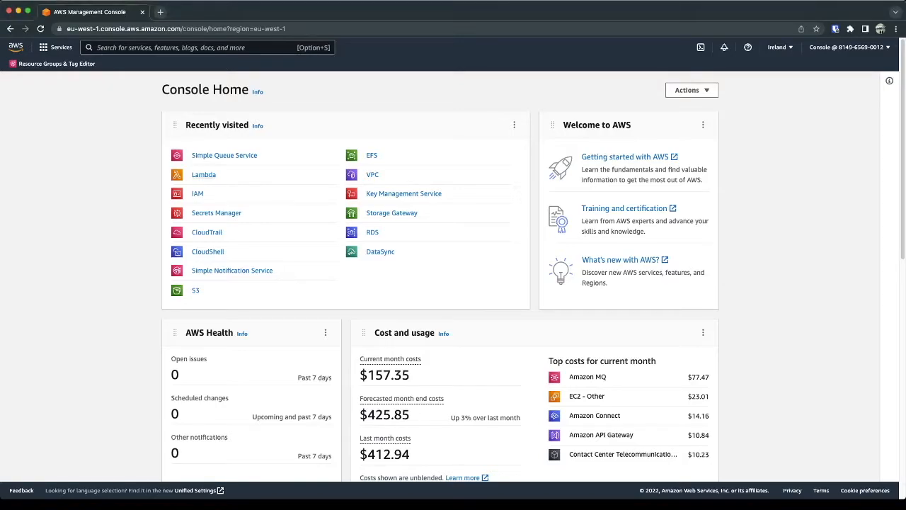
click(203, 174)
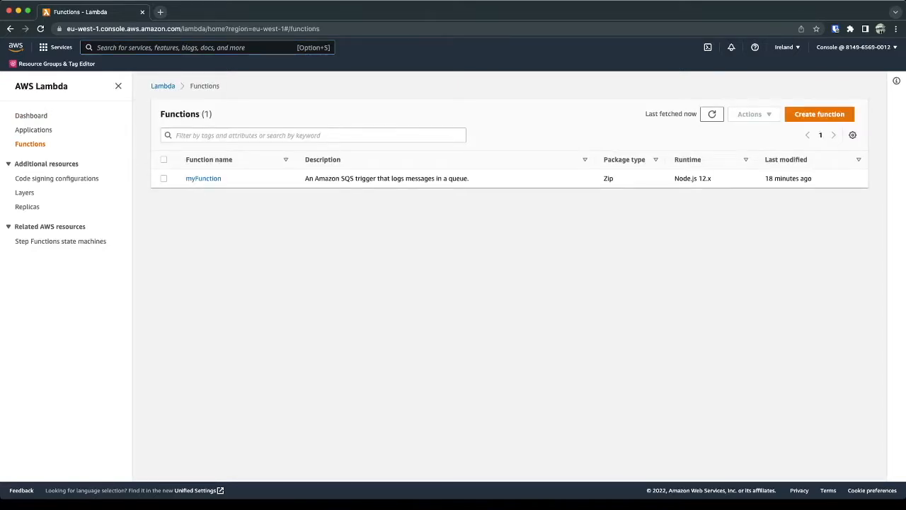
click(819, 114)
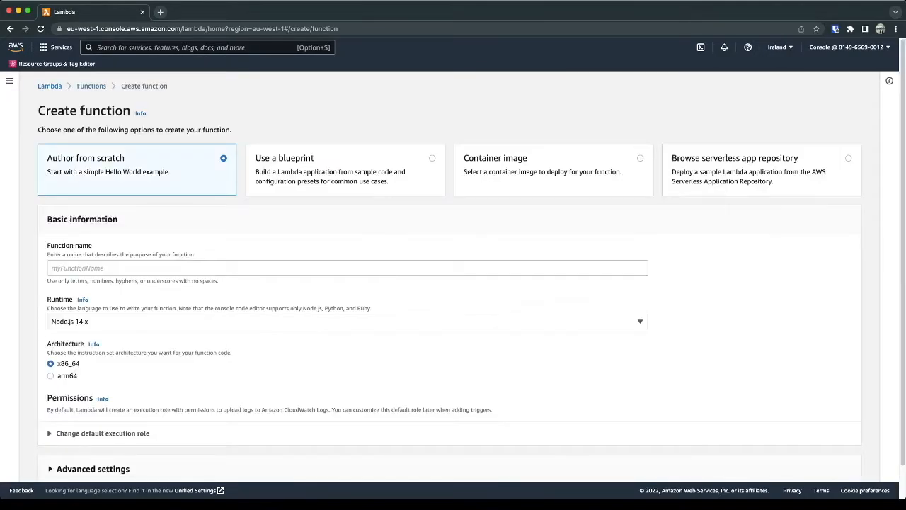
Choose to build the function from a blueprint and filter the blueprints by sqs
scroll(452, 284, down, 1)
click(345, 136)
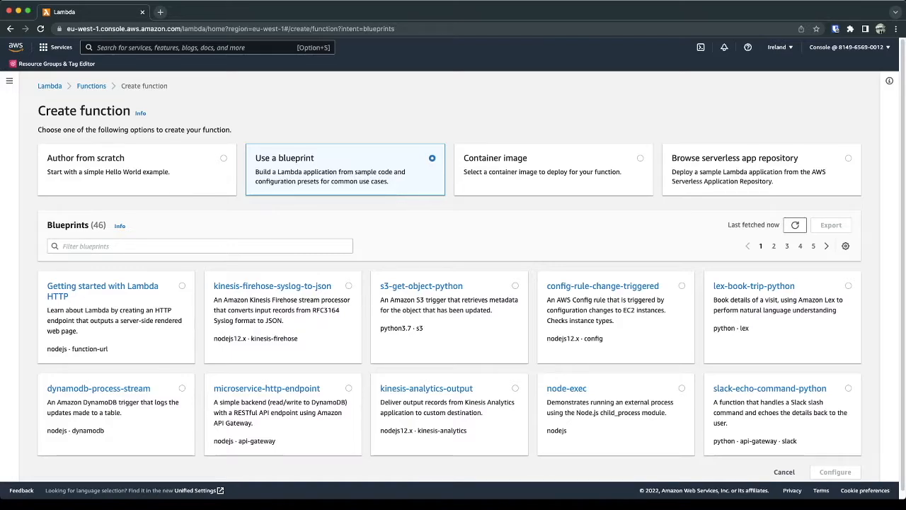
click(199, 245)
text(sqs)
key(Return)
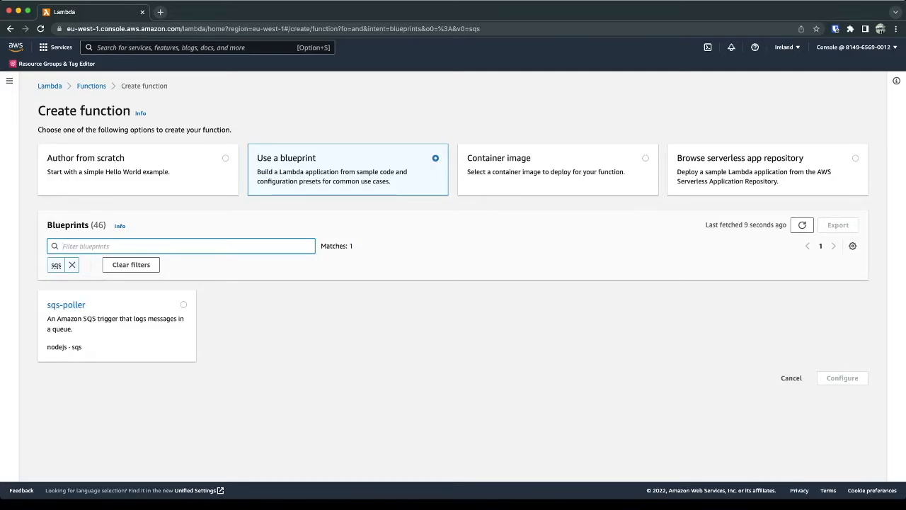
Choose the sqs-poller blueprint and name the function sqsMyFunction
click(66, 305)
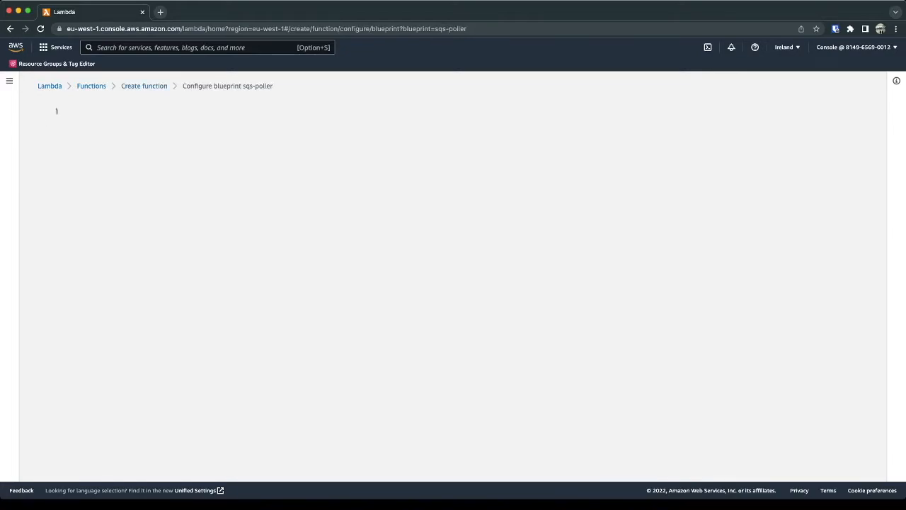
click(180, 155)
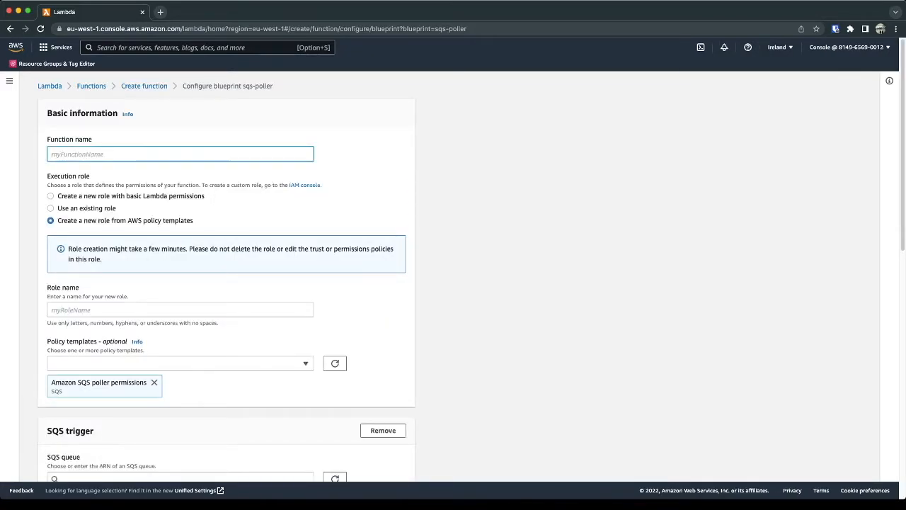
text(sqsMyFunction)
Copy the function name into the new execution role's name and extend it to sqsMyFunction-role
scroll(226, 276, down, 1)
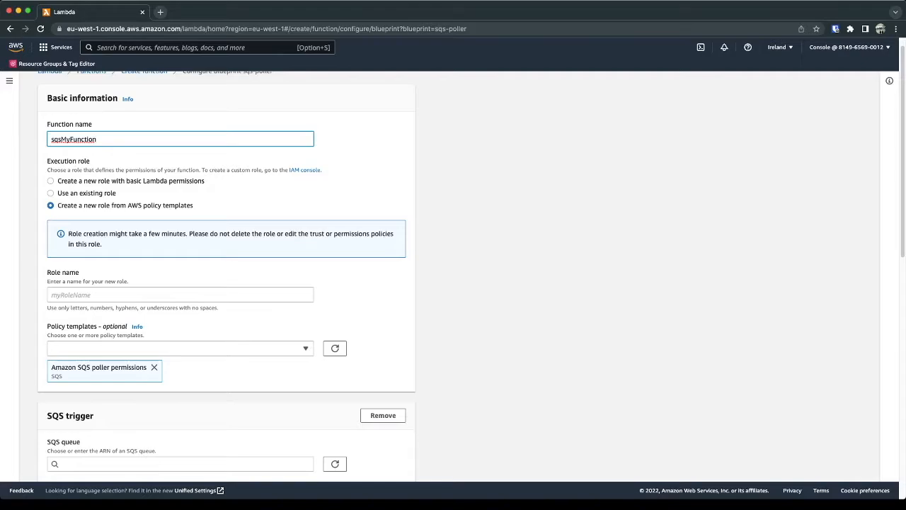
scroll(453, 269, down, 1)
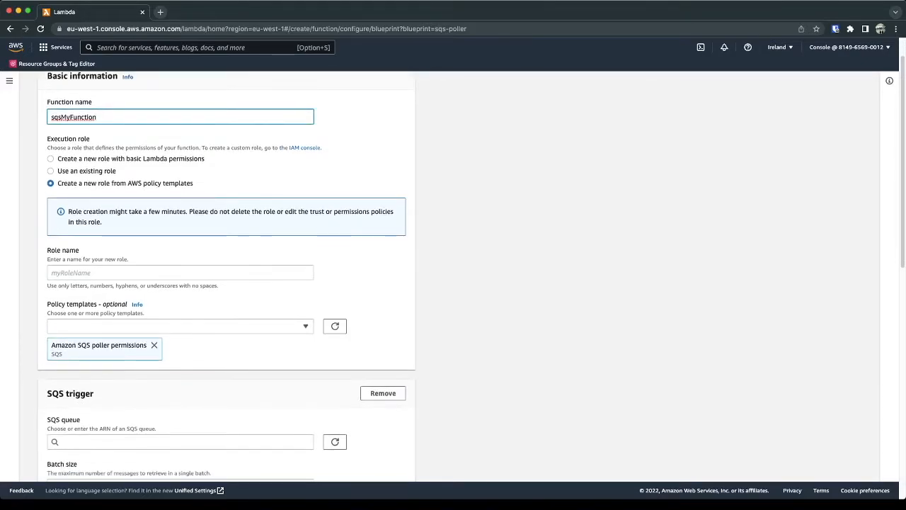
scroll(453, 269, down, 2)
click(180, 219)
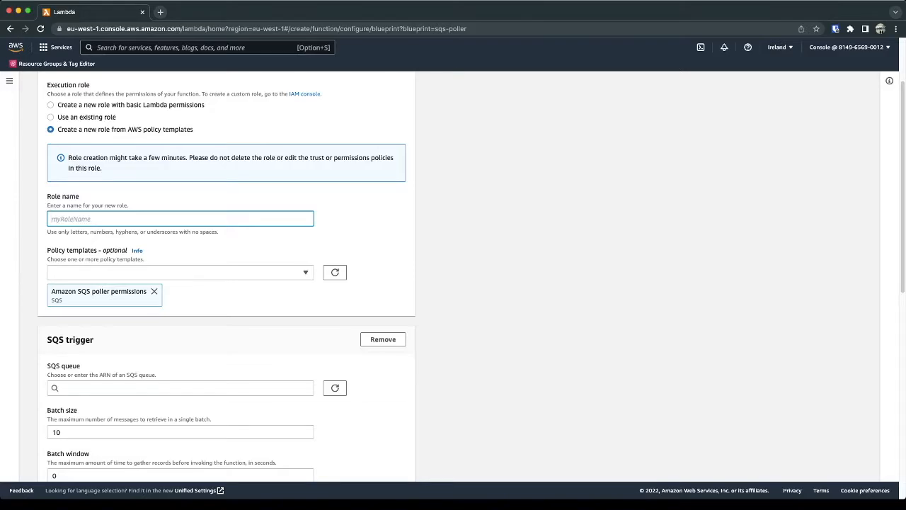
scroll(180, 218, up, 2)
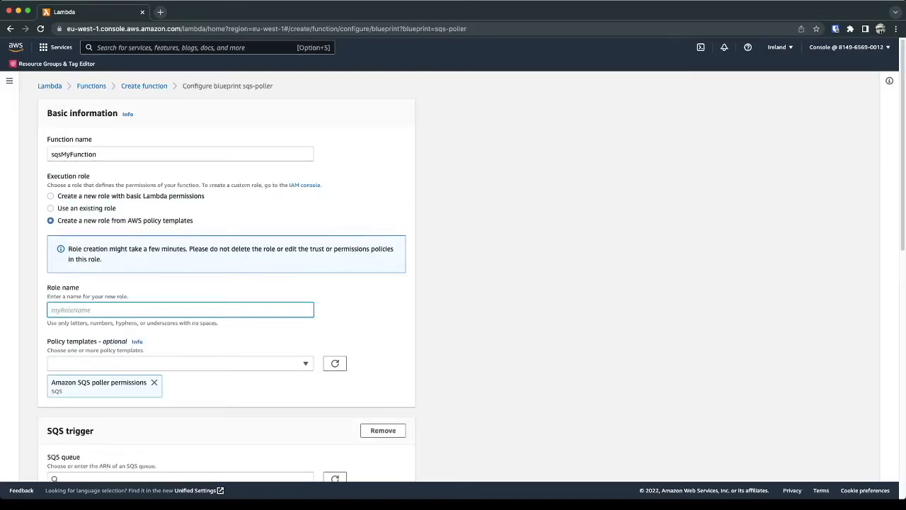
double_click(73, 153)
key(super+c)
scroll(180, 184, down, 2)
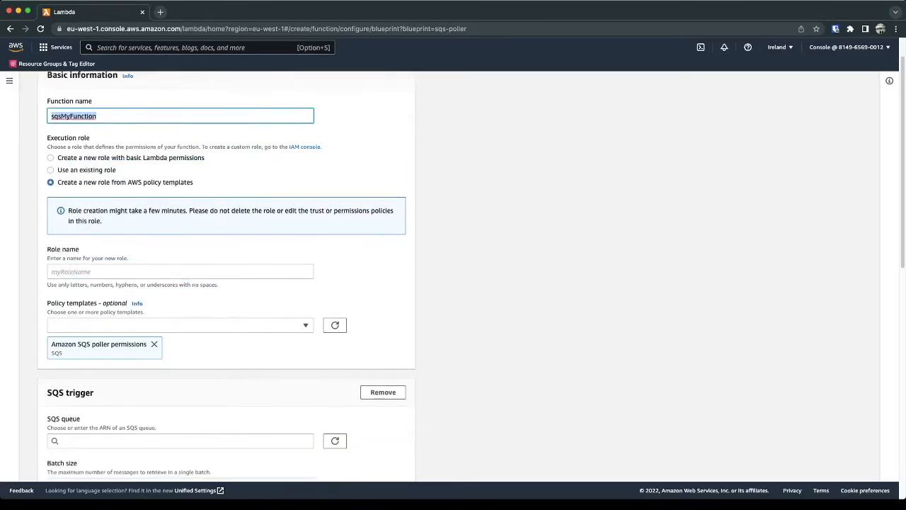
click(180, 184)
key(super+v)
text(=)
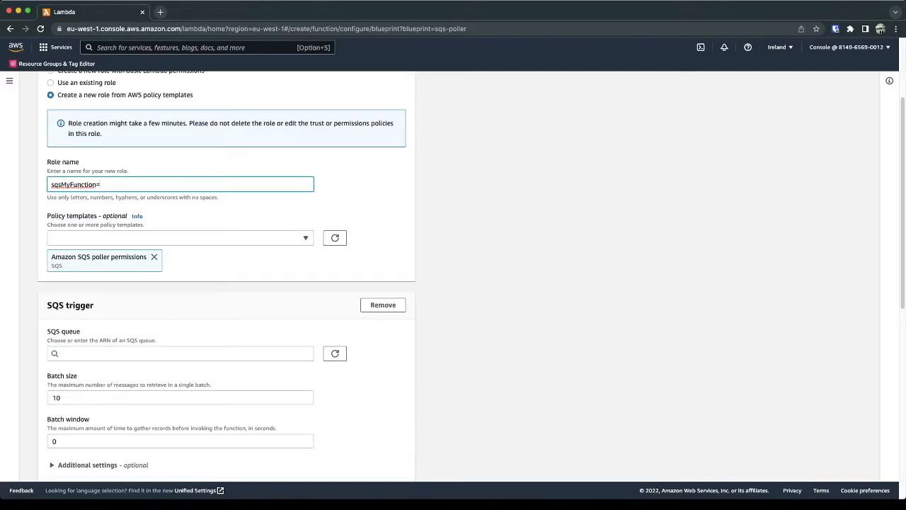
key(BackSpace)
text(-role)
Remove the SQS trigger from the blueprint configuration and create the function
scroll(227, 276, up, 2)
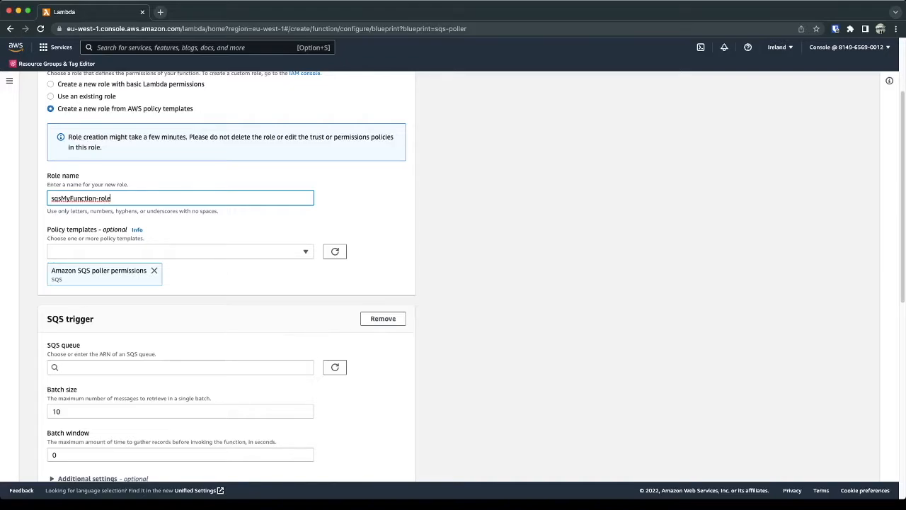
scroll(452, 283, up, 3)
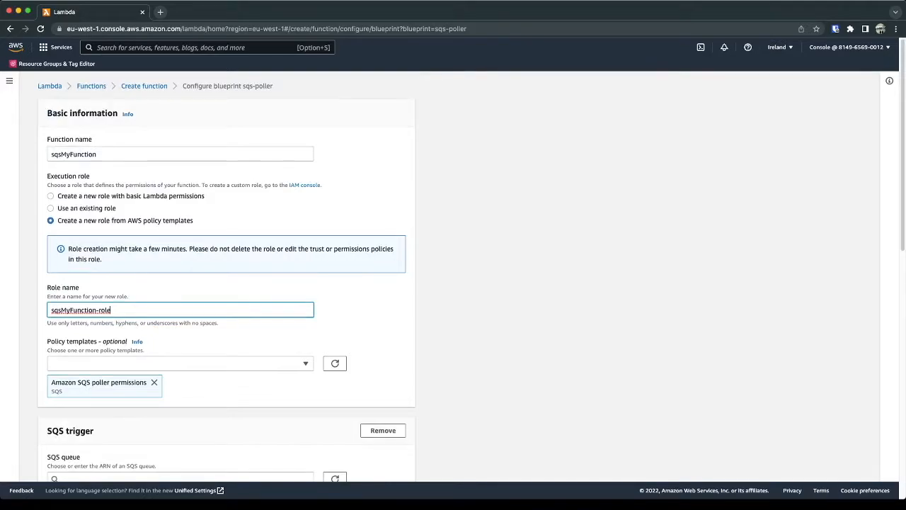
scroll(453, 283, down, 1)
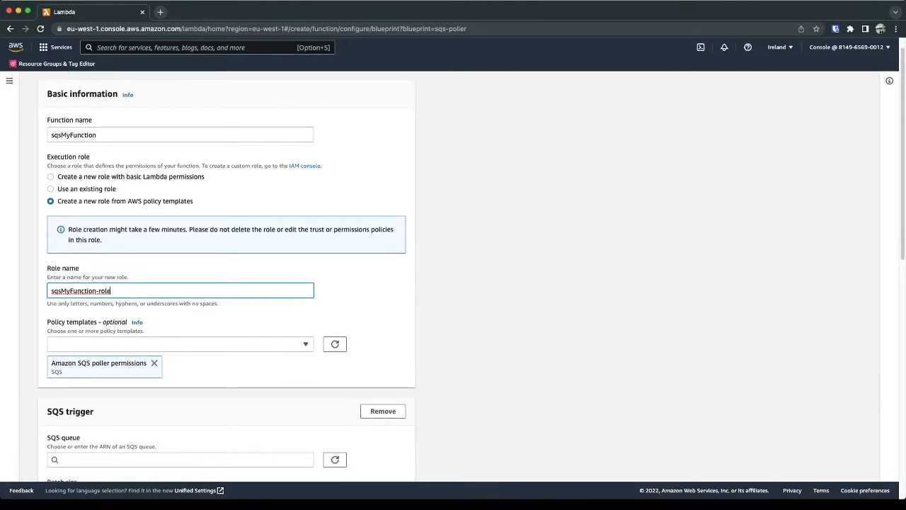
scroll(453, 283, down, 1)
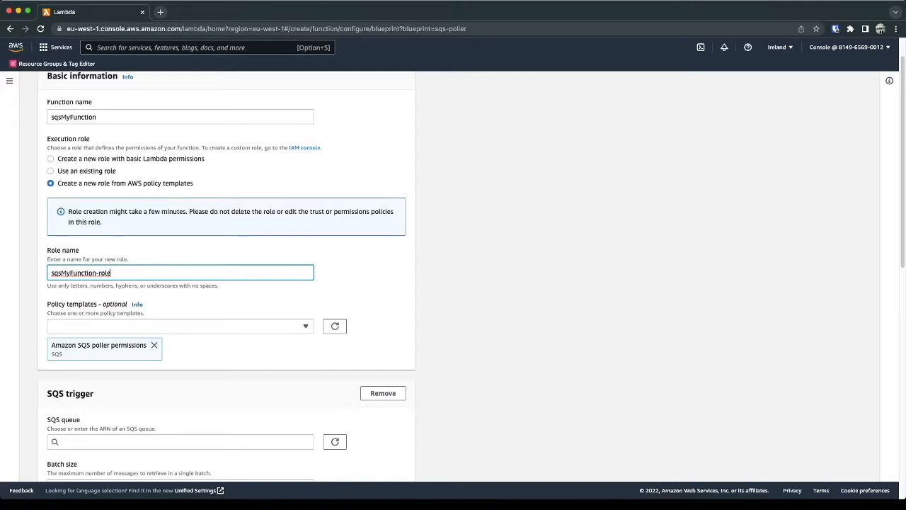
scroll(471, 276, down, 1)
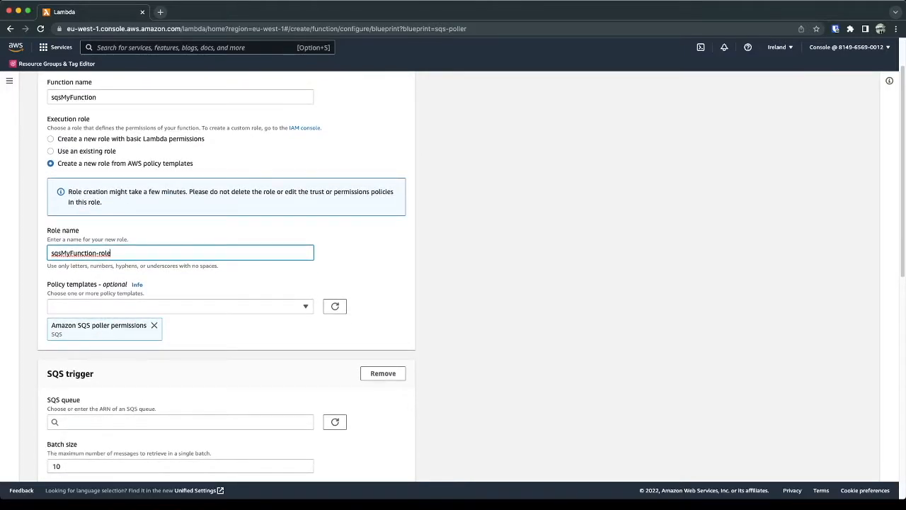
scroll(453, 276, down, 1)
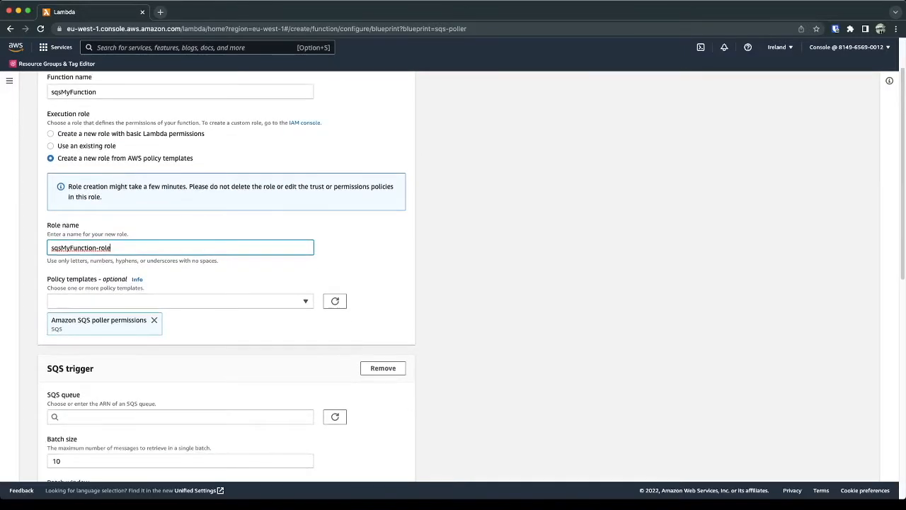
scroll(453, 276, down, 5)
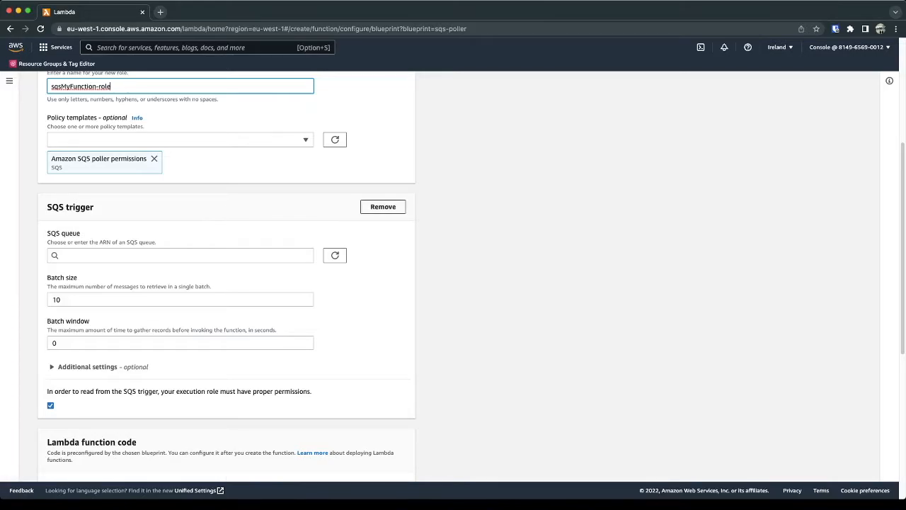
click(383, 206)
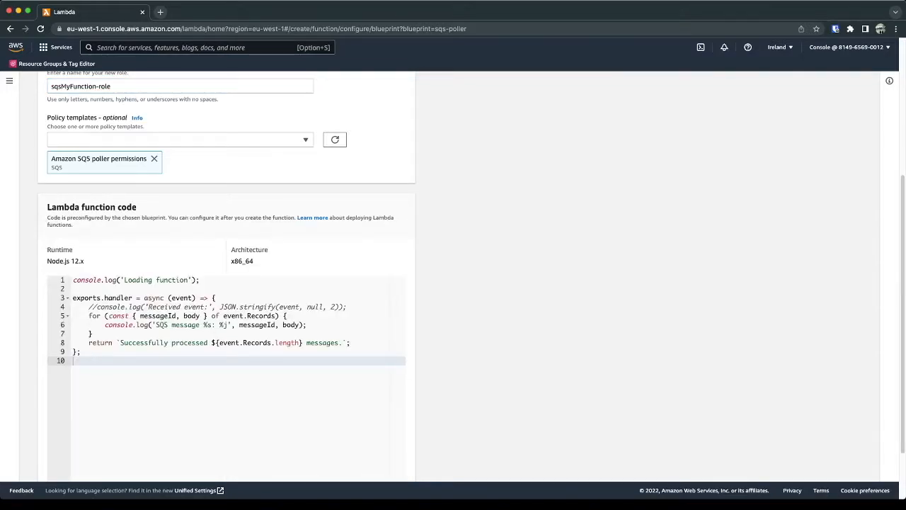
scroll(452, 283, down, 2)
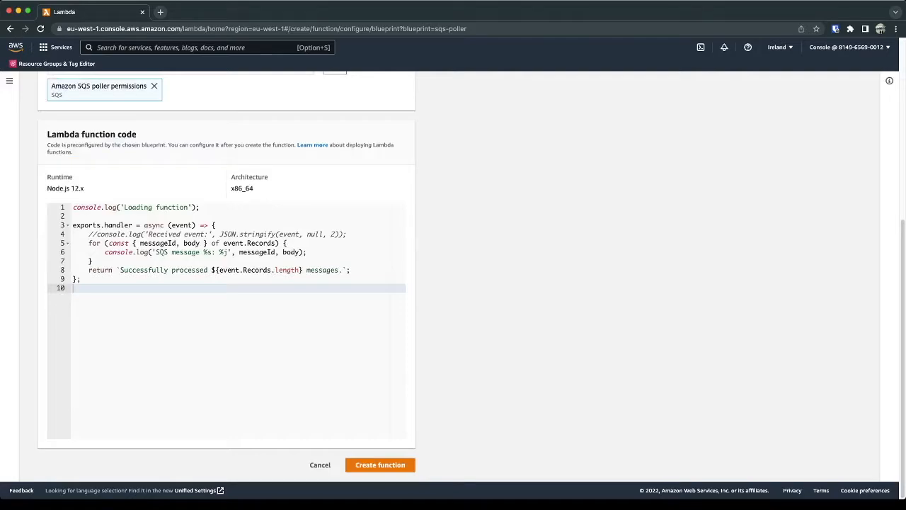
click(380, 465)
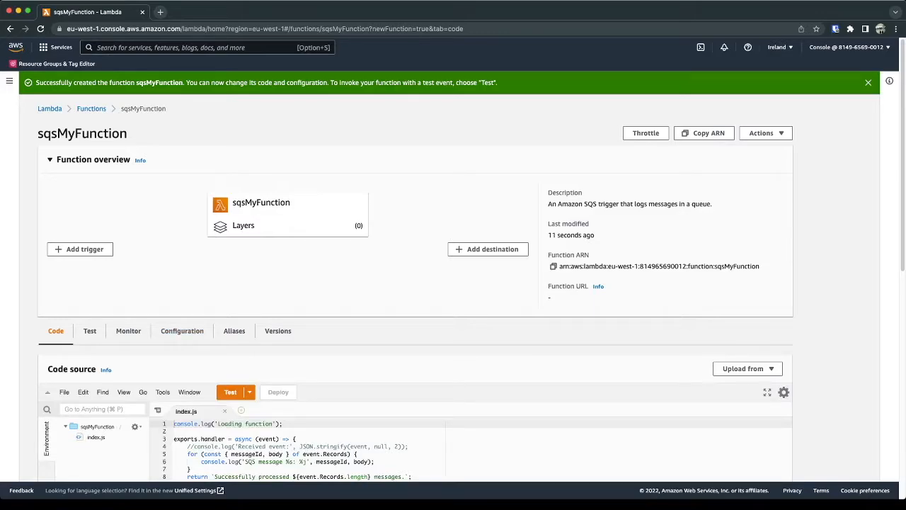
Examine the new function's permissions, covering execution role, resource summary and resource-based policy, and return to its code
scroll(453, 283, down, 3)
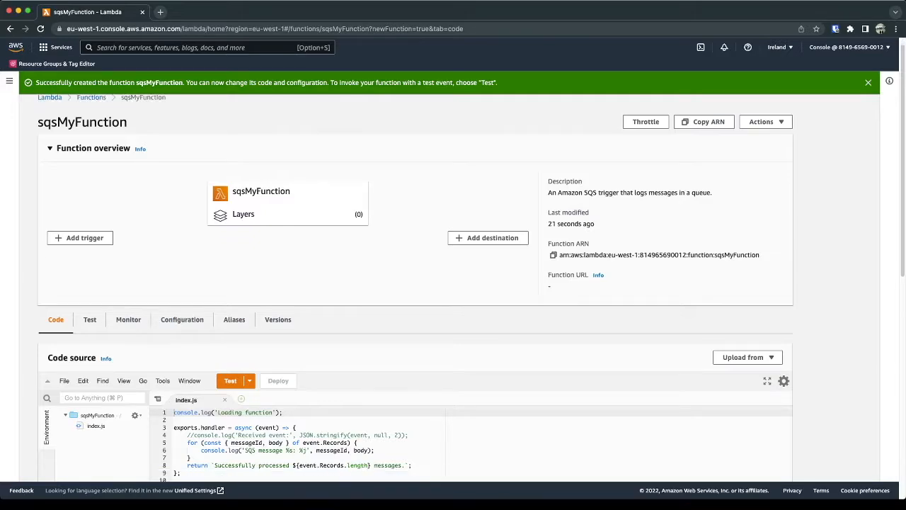
scroll(453, 283, down, 2)
scroll(453, 283, up, 5)
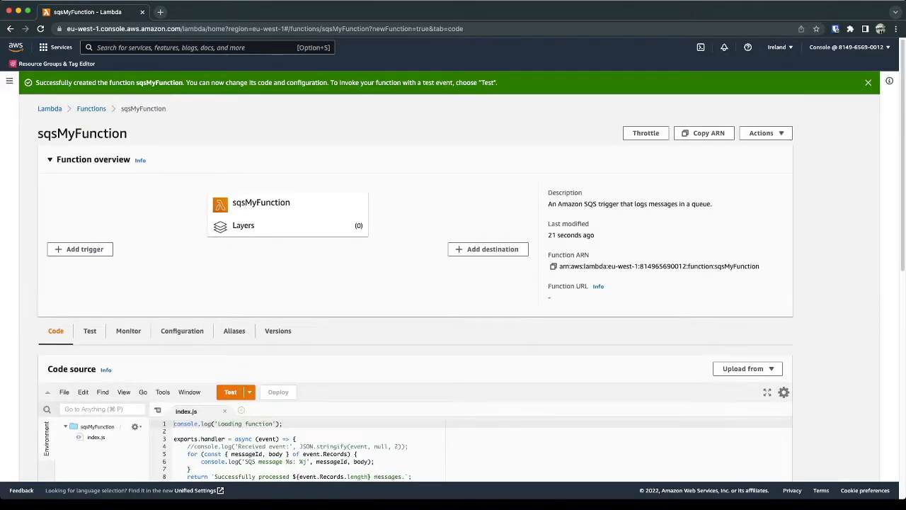
scroll(453, 283, down, 1)
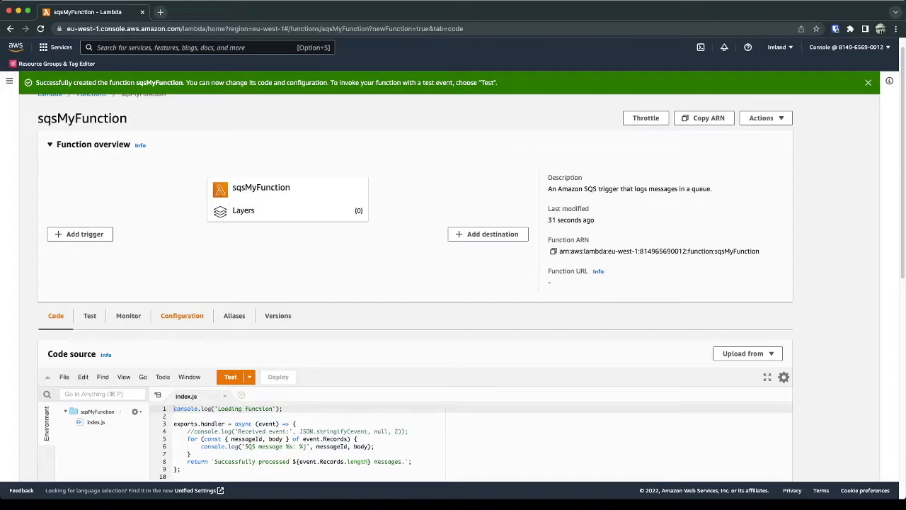
click(182, 315)
scroll(182, 315, down, 5)
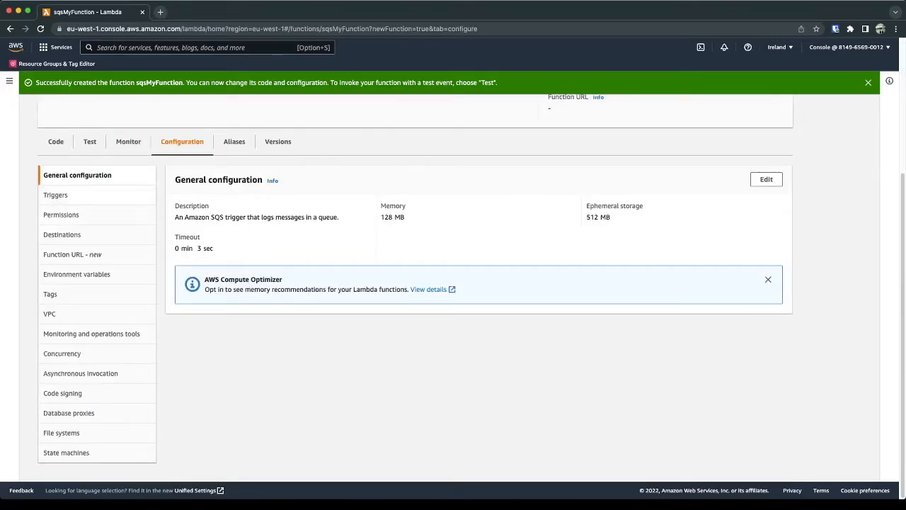
click(61, 215)
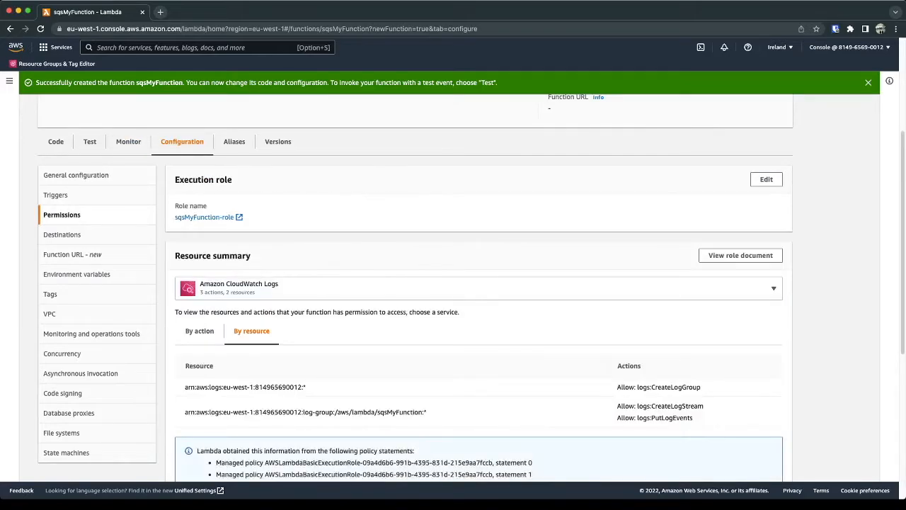
scroll(471, 287, down, 1)
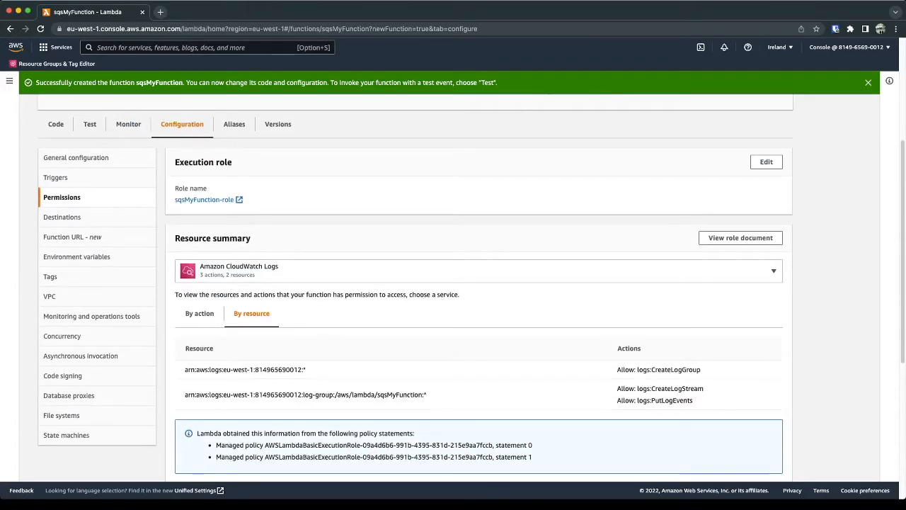
scroll(453, 283, down, 5)
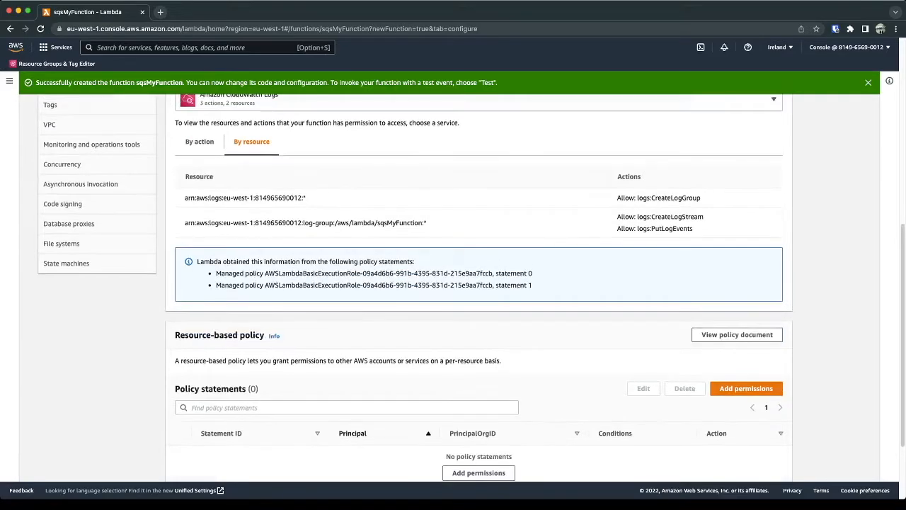
scroll(453, 288, up, 1)
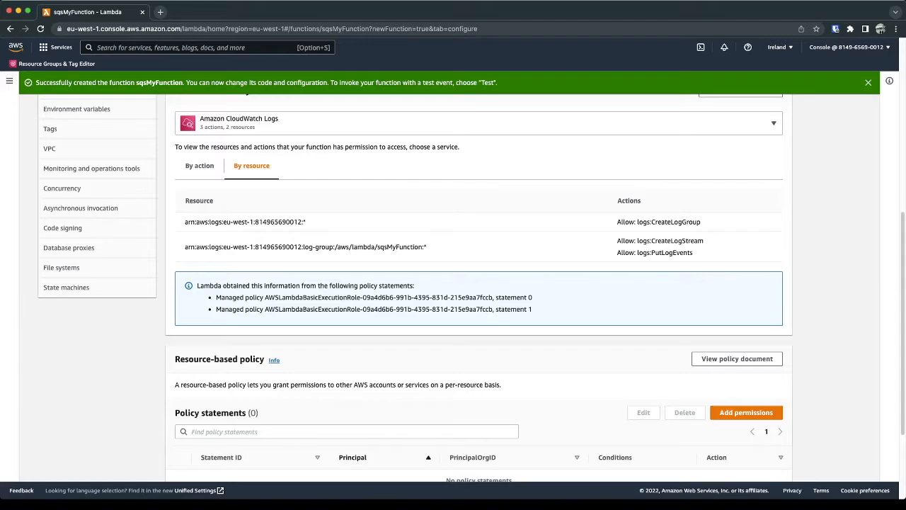
scroll(453, 283, up, 3)
scroll(453, 283, up, 2)
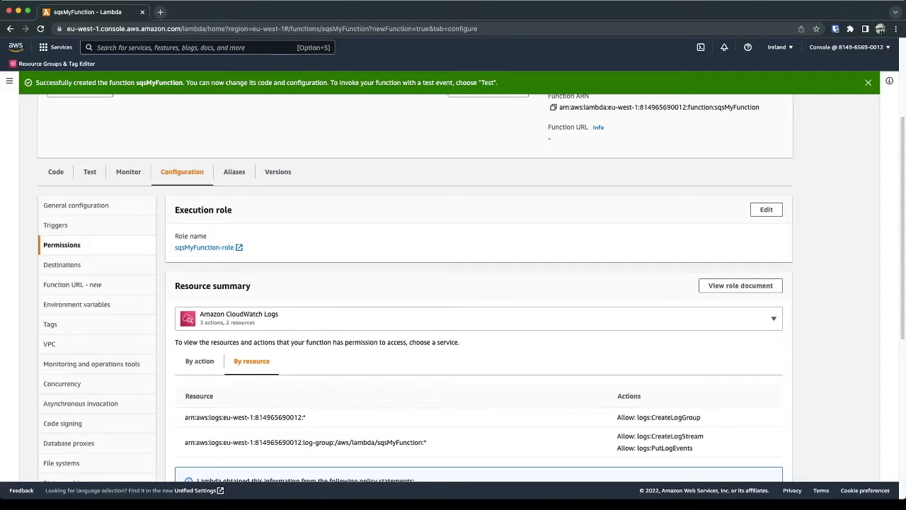
scroll(471, 288, down, 5)
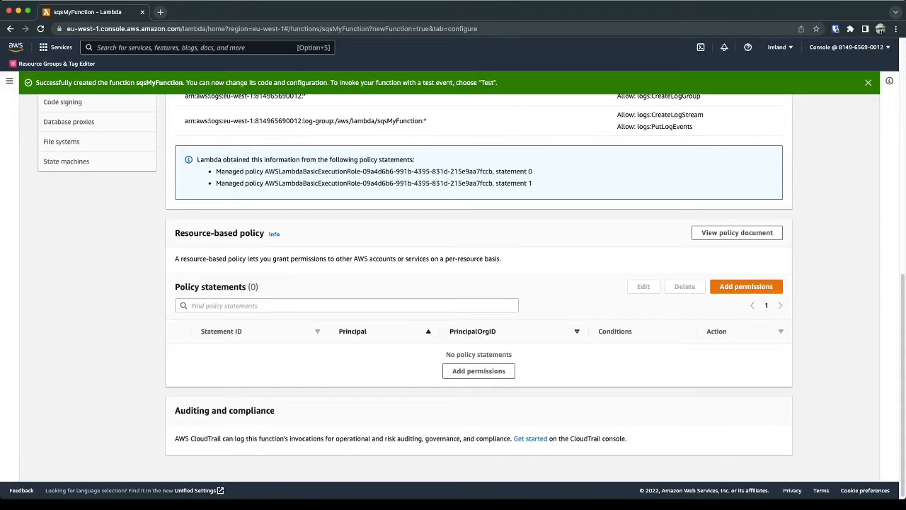
scroll(453, 283, up, 10)
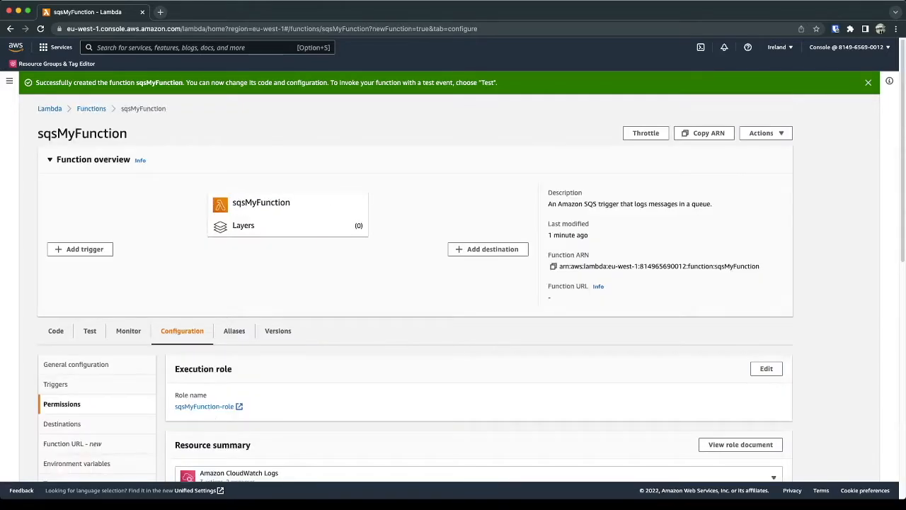
click(56, 330)
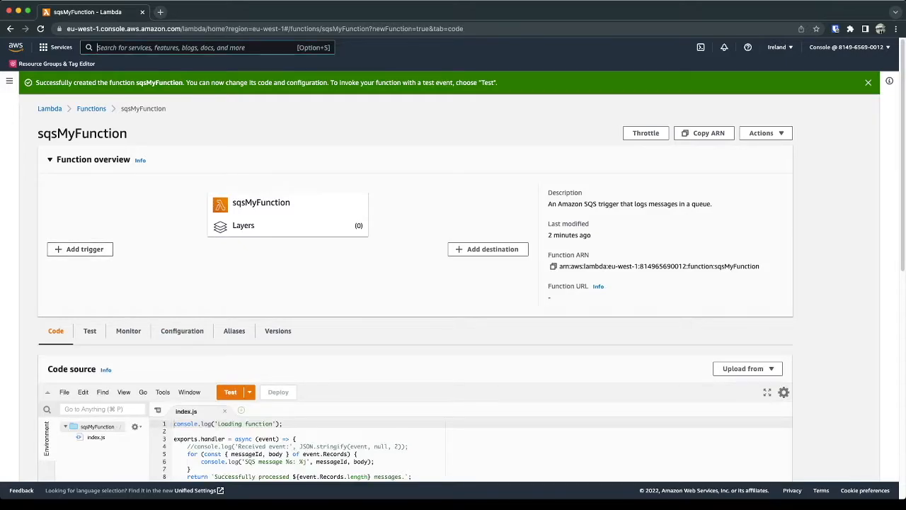
Open Amazon SQS in a new browser tab and start creating a Standard queue named sqsMyFunction
key(alt+s)
text(sqs)
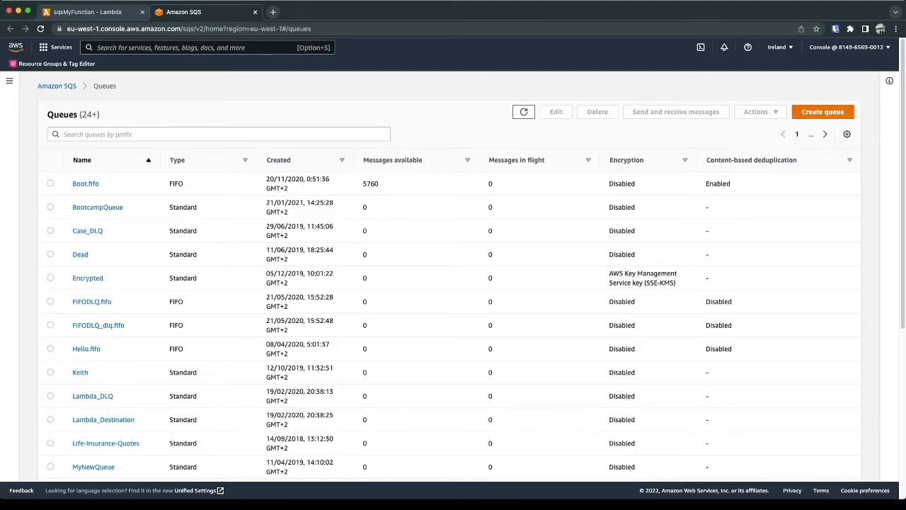
click(823, 112)
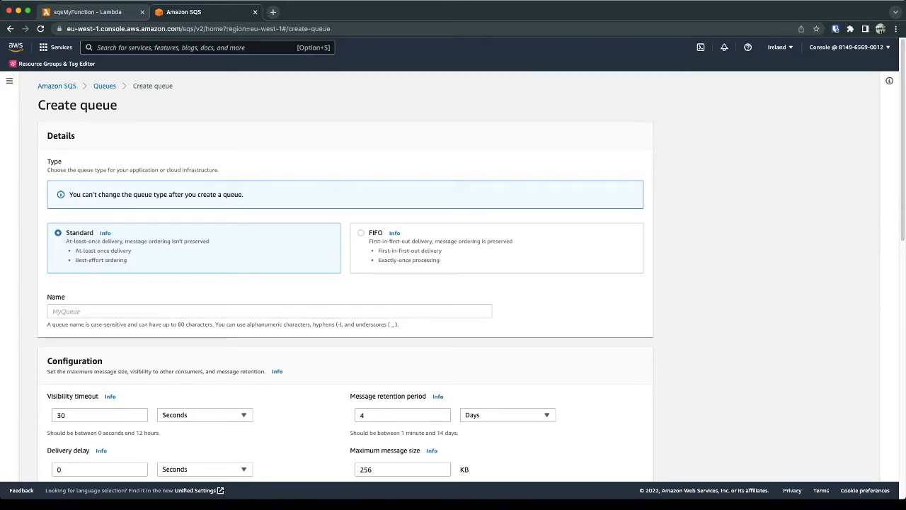
click(269, 312)
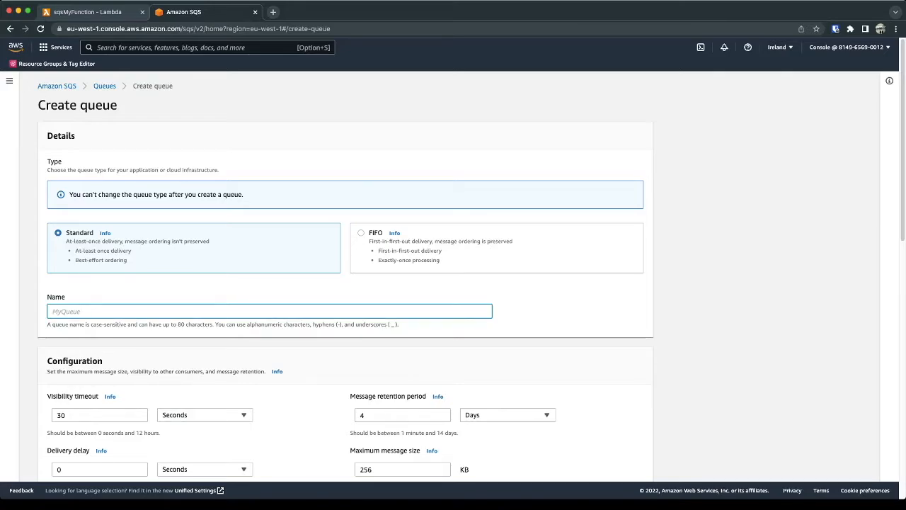
text(sqsMyFunction)
Review the queue's configuration and access policy, keep the default settings, and create the queue
scroll(453, 283, down, 3)
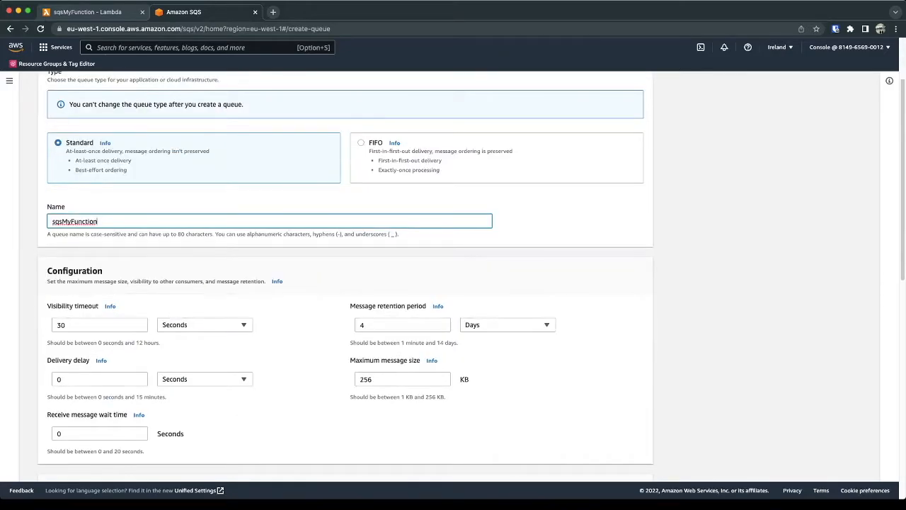
scroll(453, 284, down, 3)
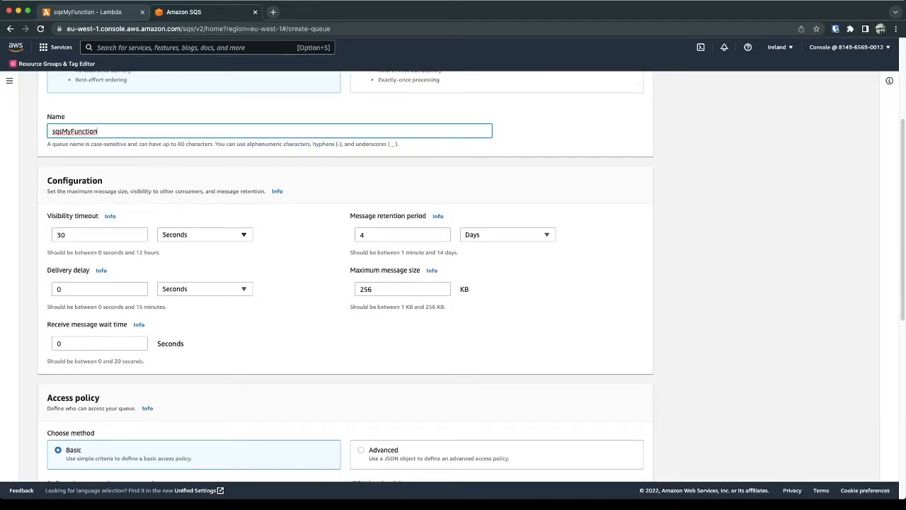
scroll(453, 283, up, 1)
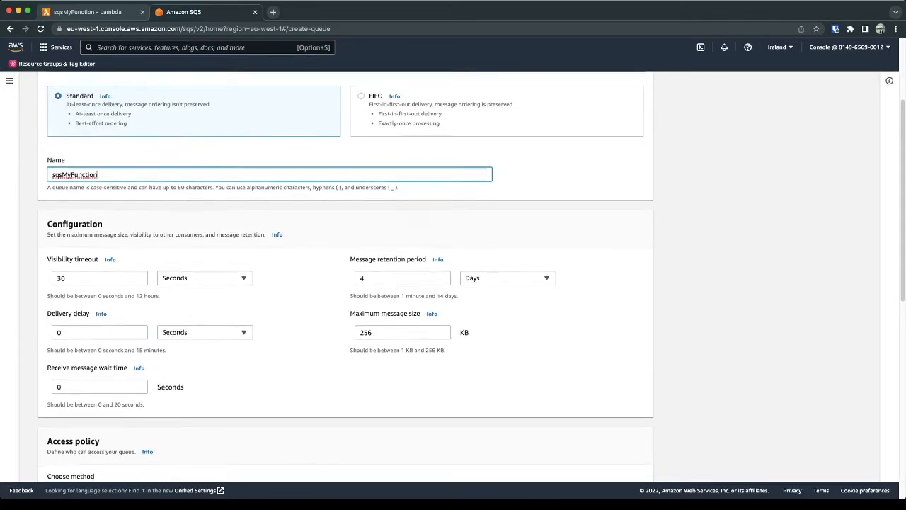
scroll(453, 283, down, 1)
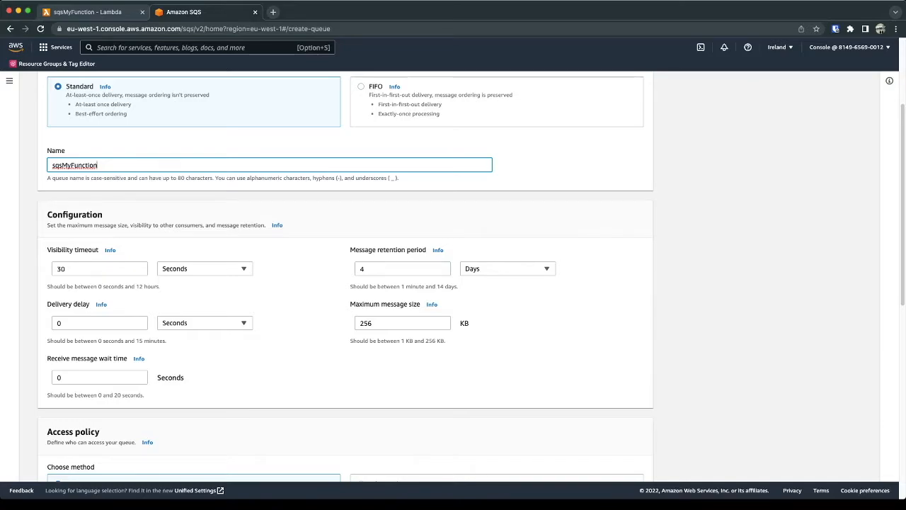
scroll(453, 283, down, 2)
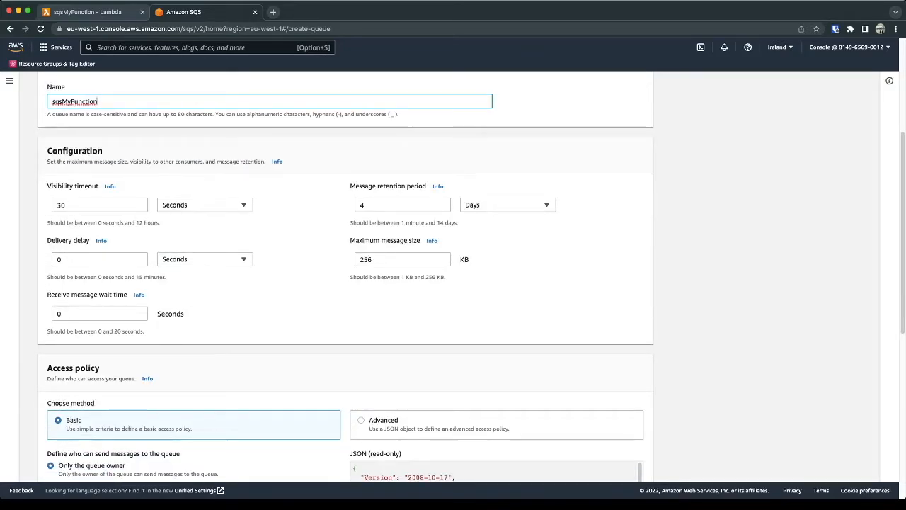
scroll(453, 284, down, 5)
scroll(453, 283, up, 4)
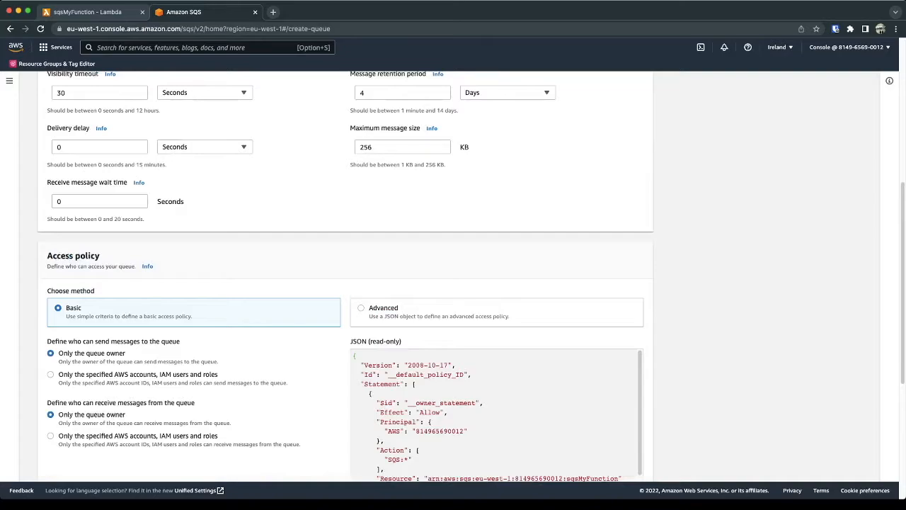
scroll(453, 283, down, 4)
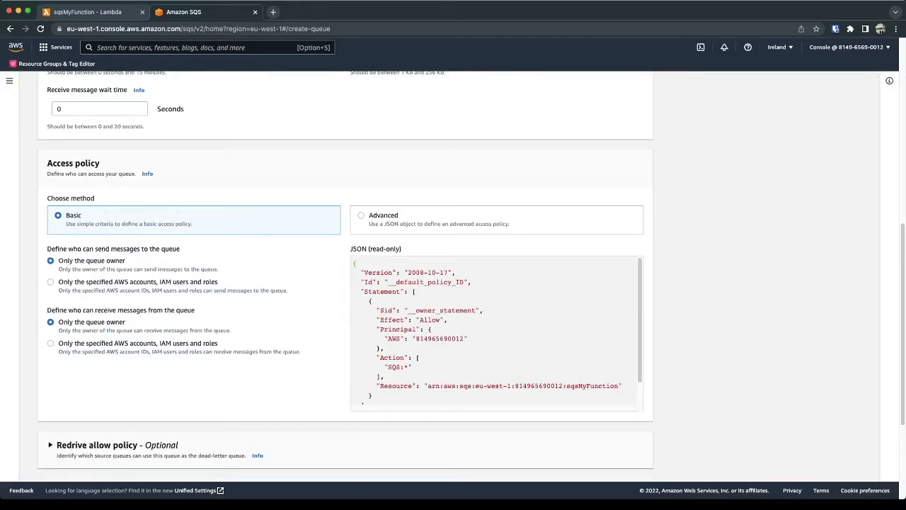
scroll(495, 326, down, 5)
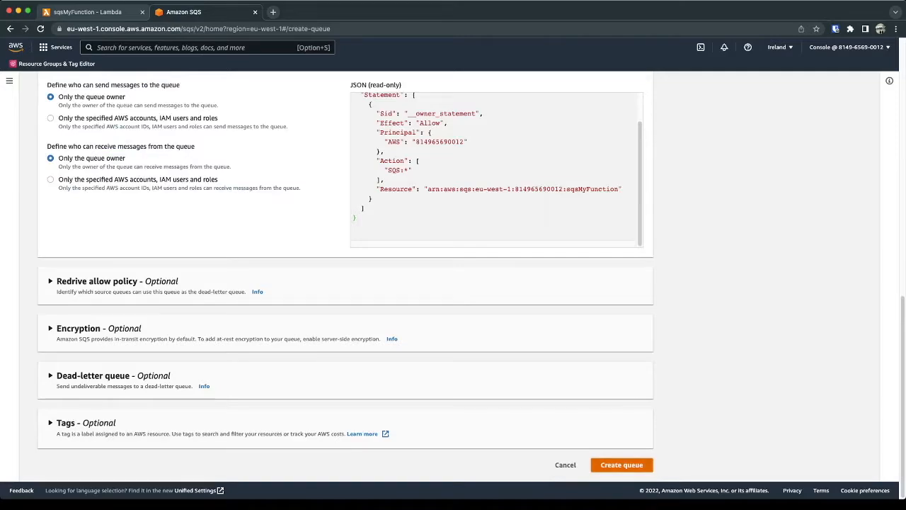
click(621, 465)
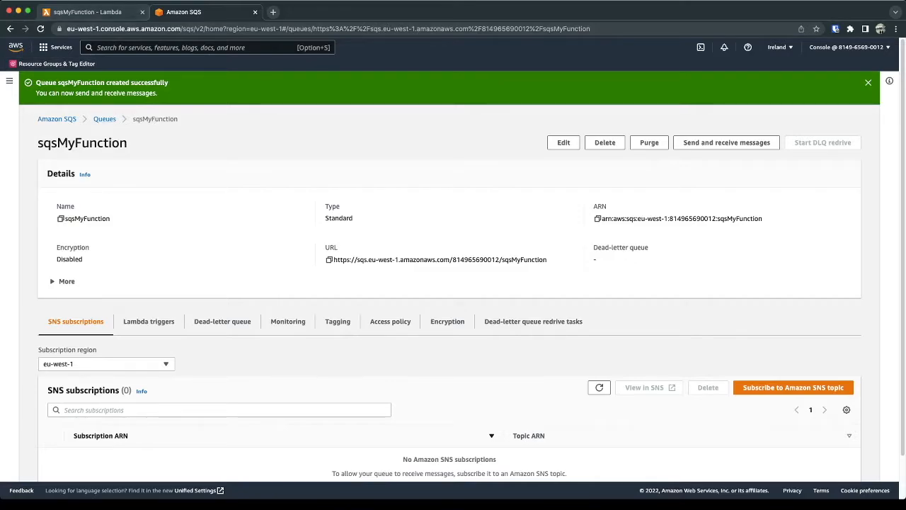
Copy the new queue's name and start adding a trigger of type SQS to the sqsMyFunction Lambda function
double_click(82, 143)
key(super+c)
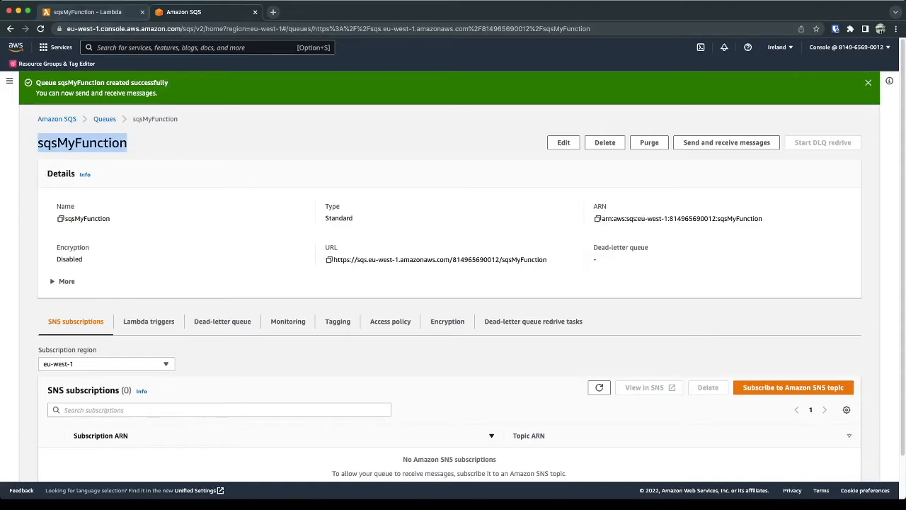
key(ctrl+shift+Tab)
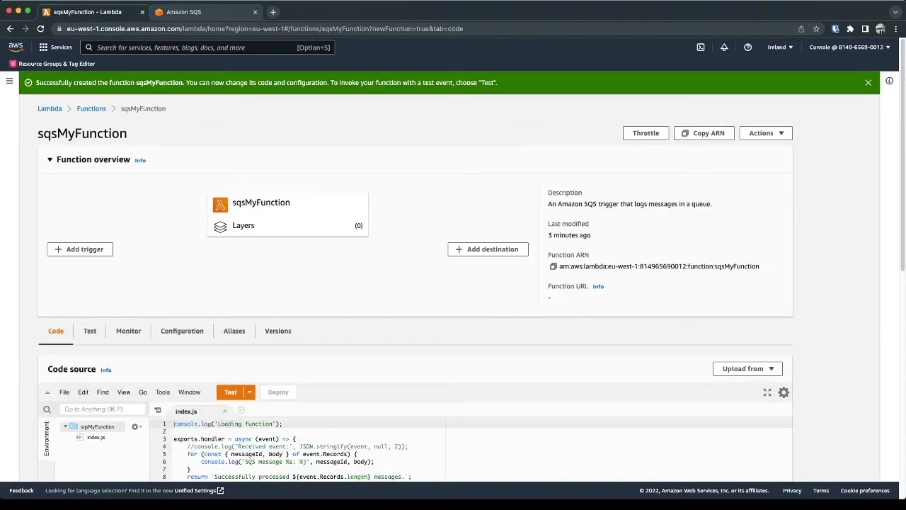
click(80, 248)
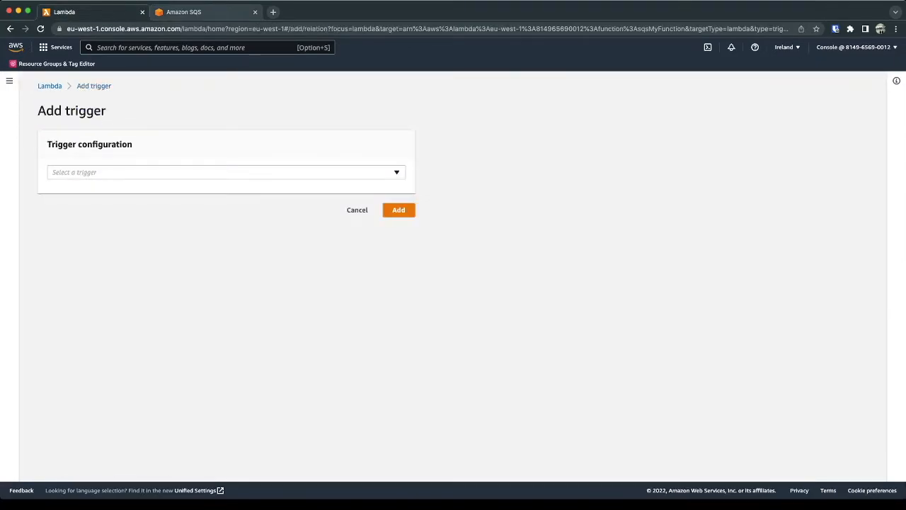
click(226, 172)
text(sqs)
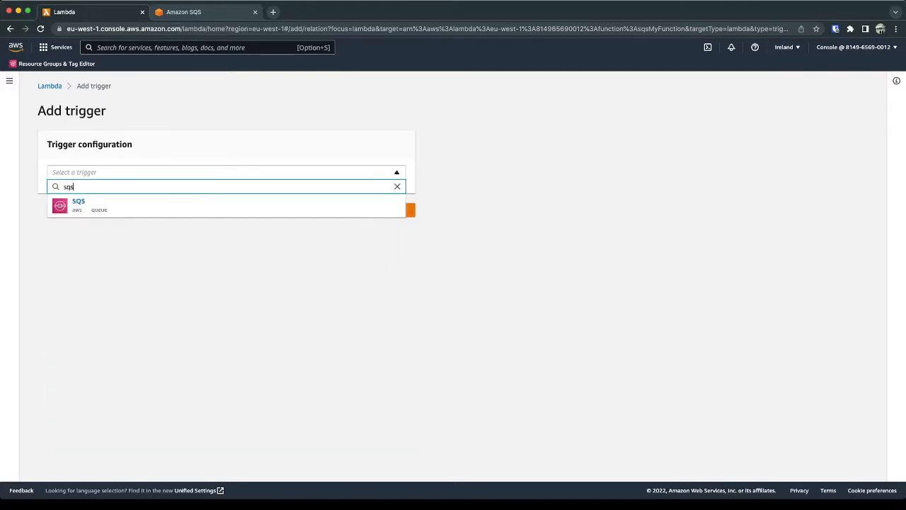
click(220, 204)
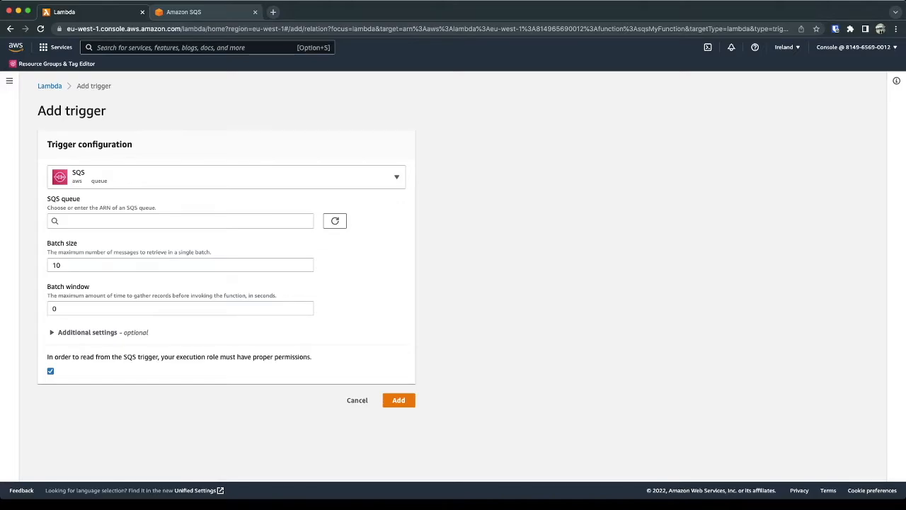
Choose the sqsMyFunction queue as the source, add the trigger with default batch settings, and expand its details
click(179, 221)
key(super+v)
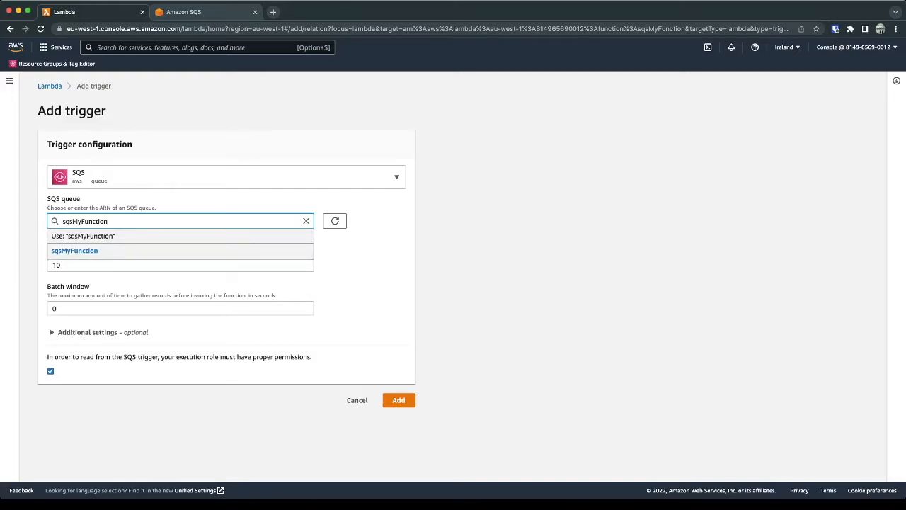
key(Return)
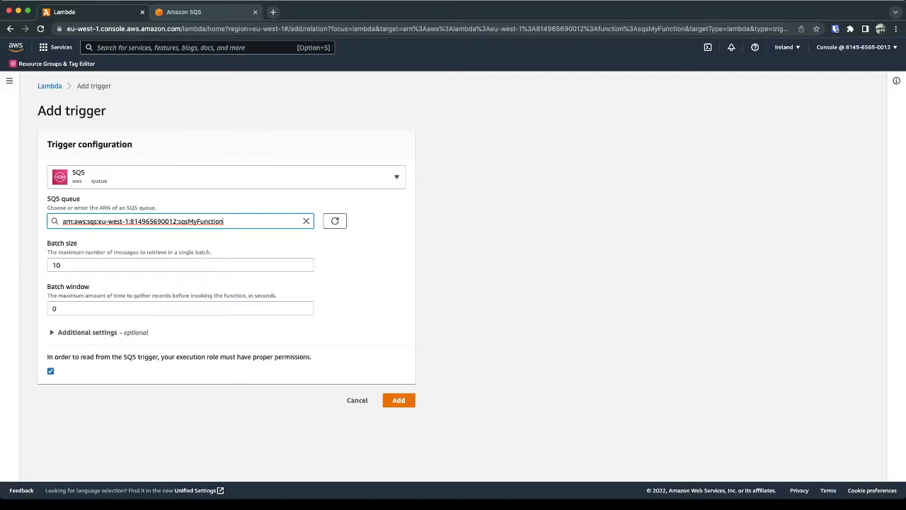
click(398, 400)
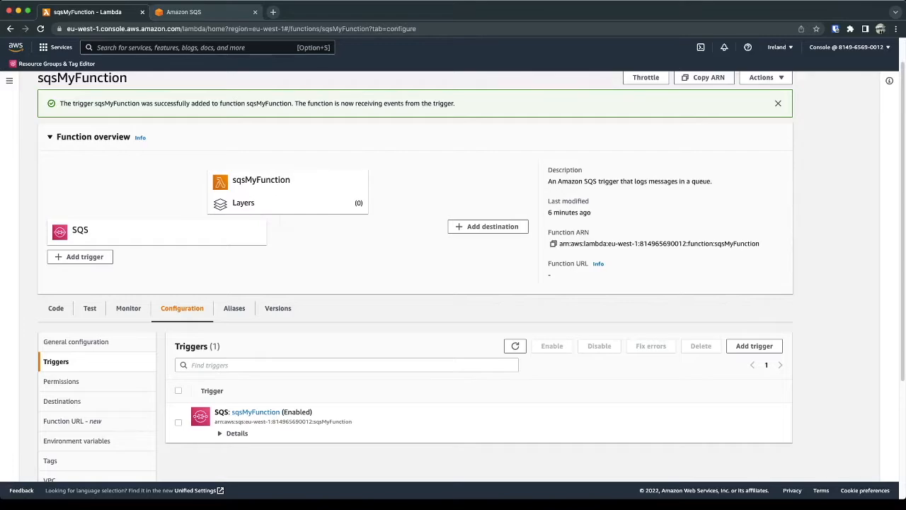
click(236, 432)
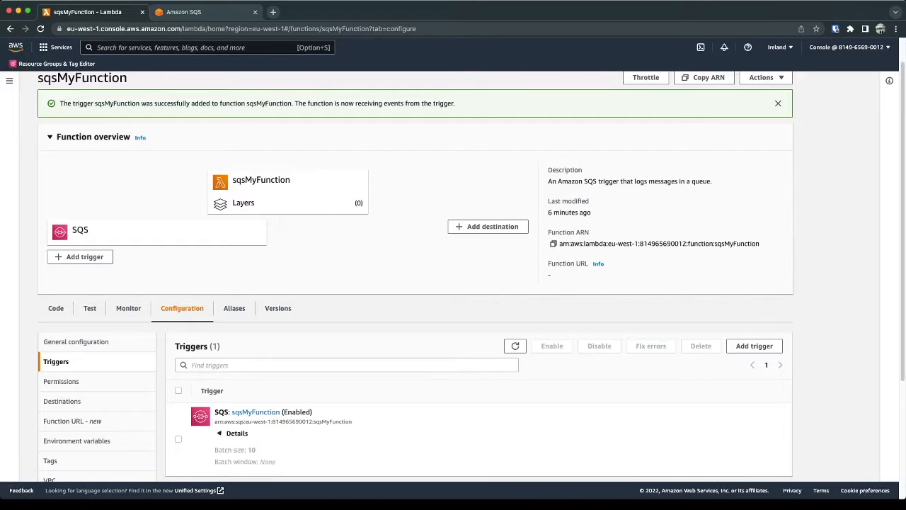
scroll(236, 432, down, 3)
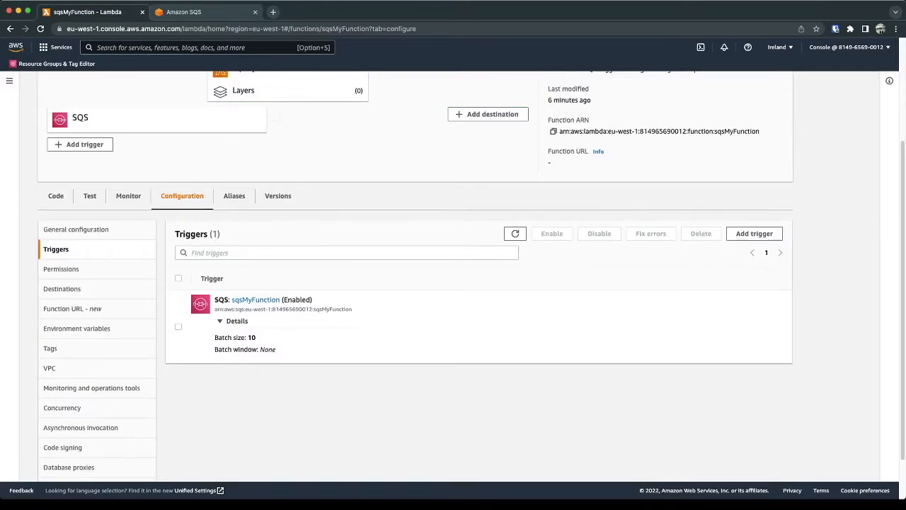
scroll(453, 283, up, 3)
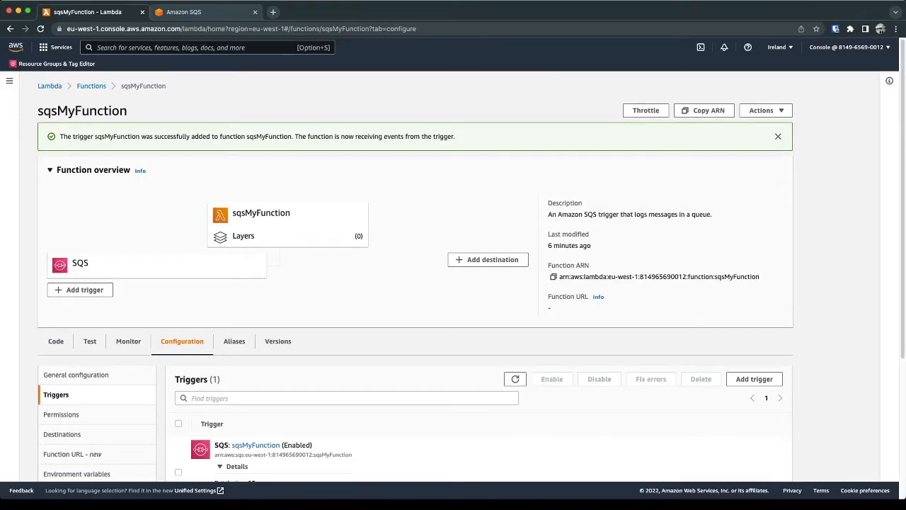
Return to the sqsMyFunction queue in Amazon SQS and send it a message with the body "test message"
key(ctrl+Tab)
click(128, 143)
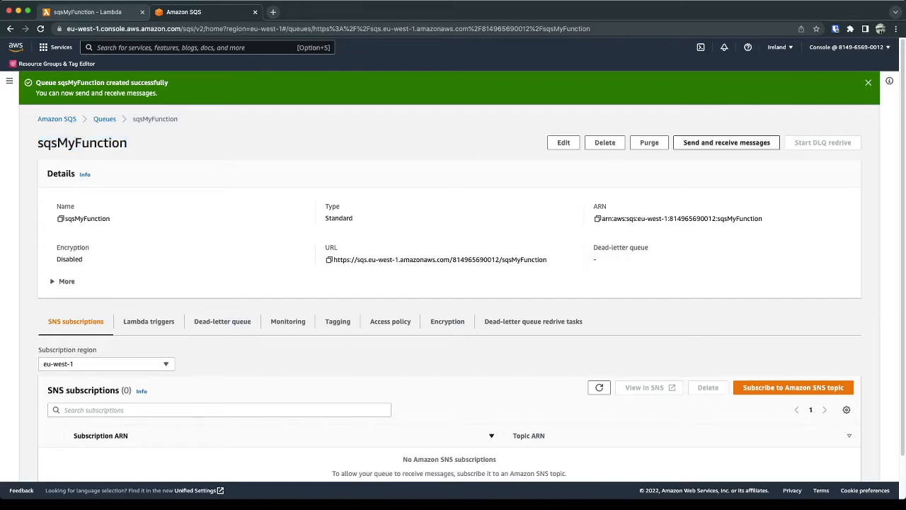
click(726, 142)
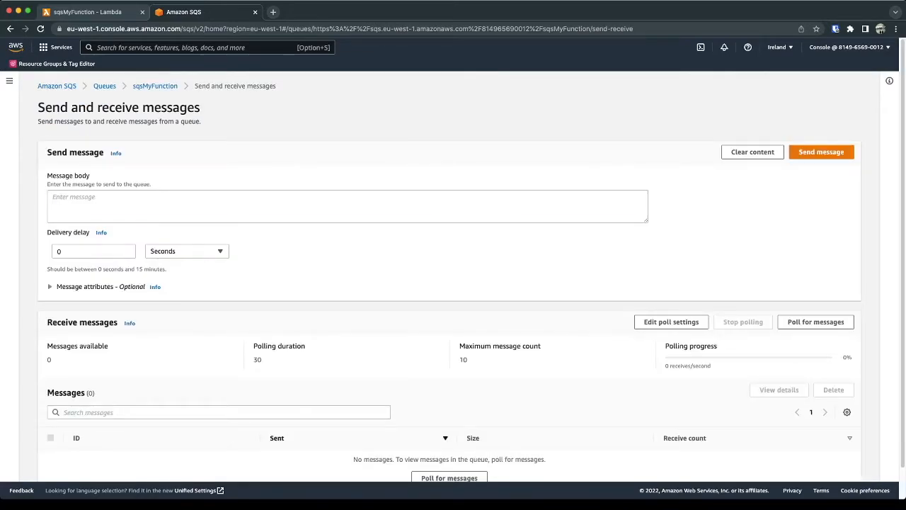
click(347, 206)
text(test)
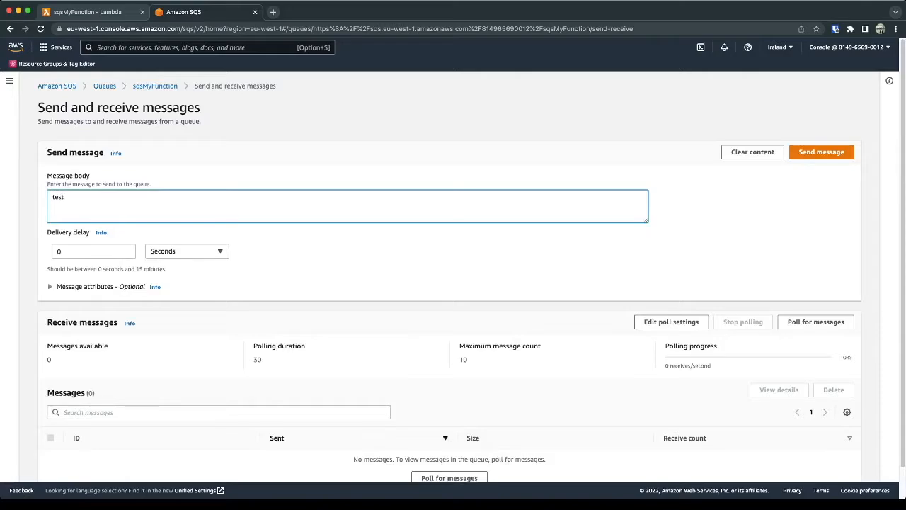
text( message)
click(821, 152)
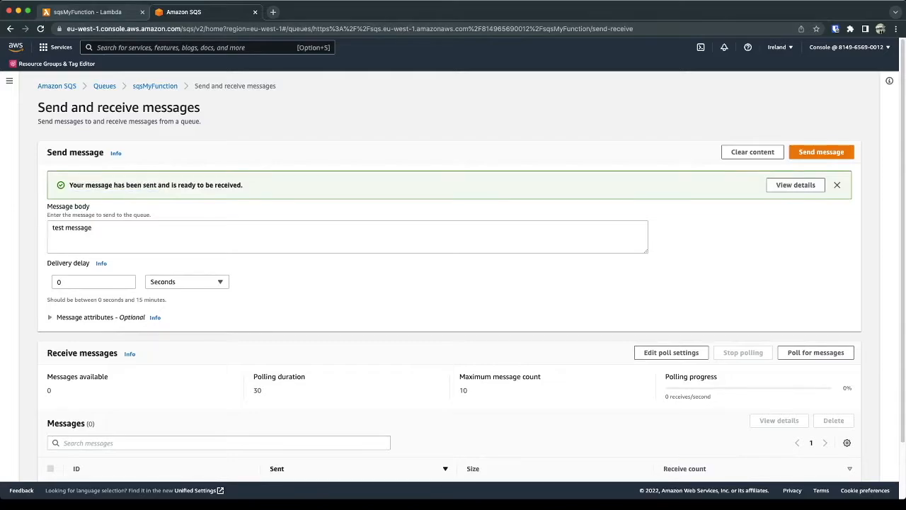
Go back to the sqsMyFunction Lambda function and open its monitoring metrics
click(88, 12)
scroll(453, 283, down, 5)
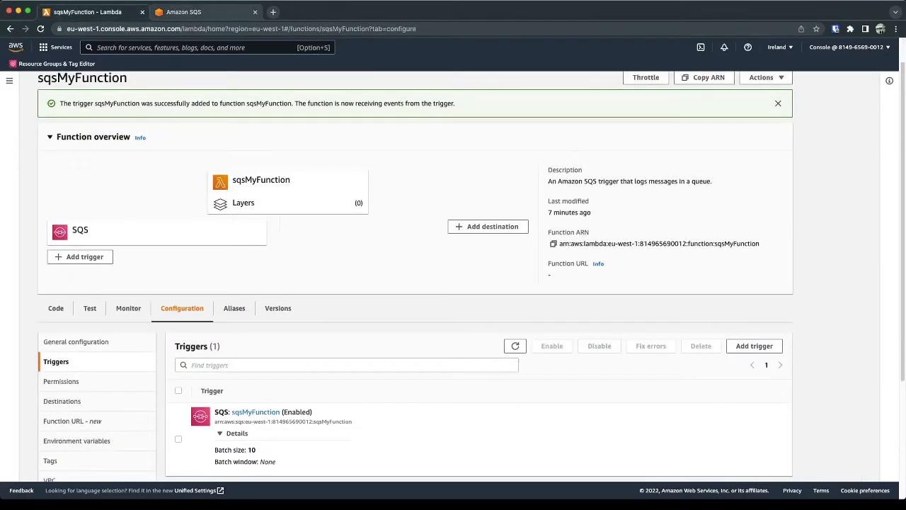
scroll(453, 283, up, 5)
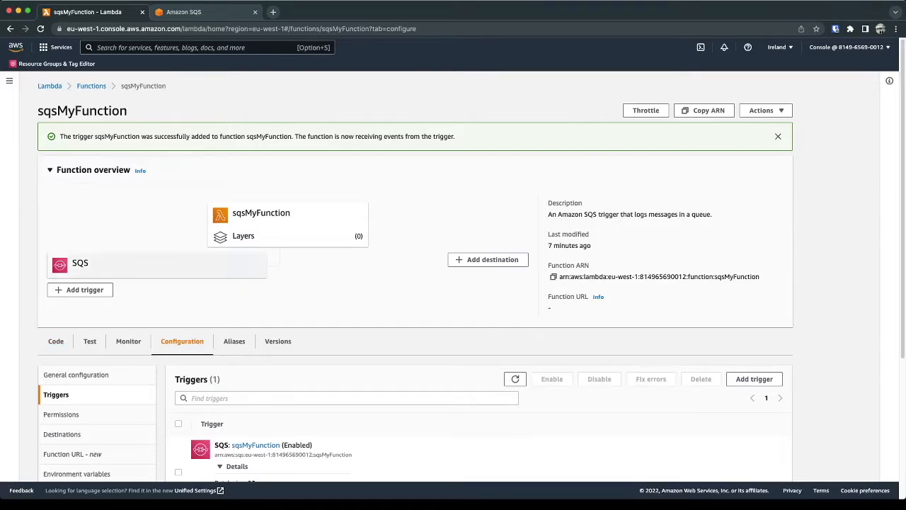
scroll(453, 283, down, 1)
click(128, 341)
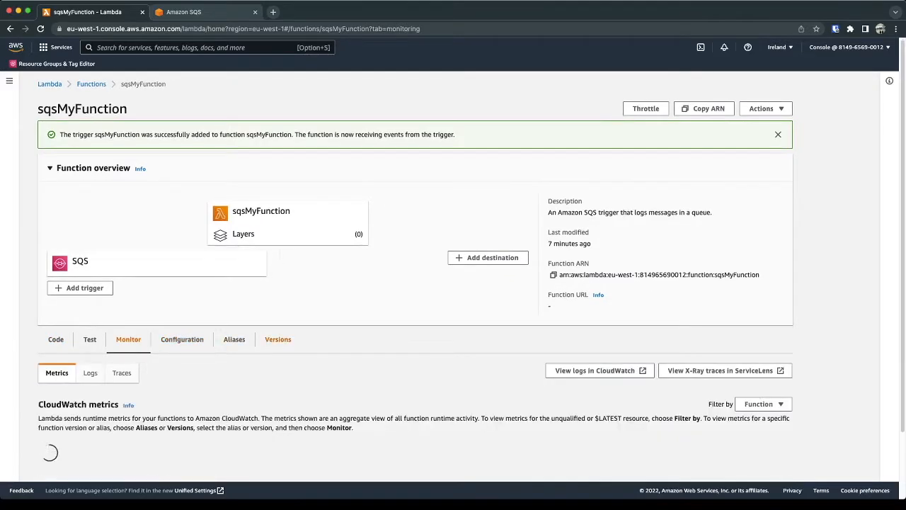
Check the function's invocation, duration and error metrics, and open its log stream in CloudWatch to read the log events
scroll(234, 342, down, 2)
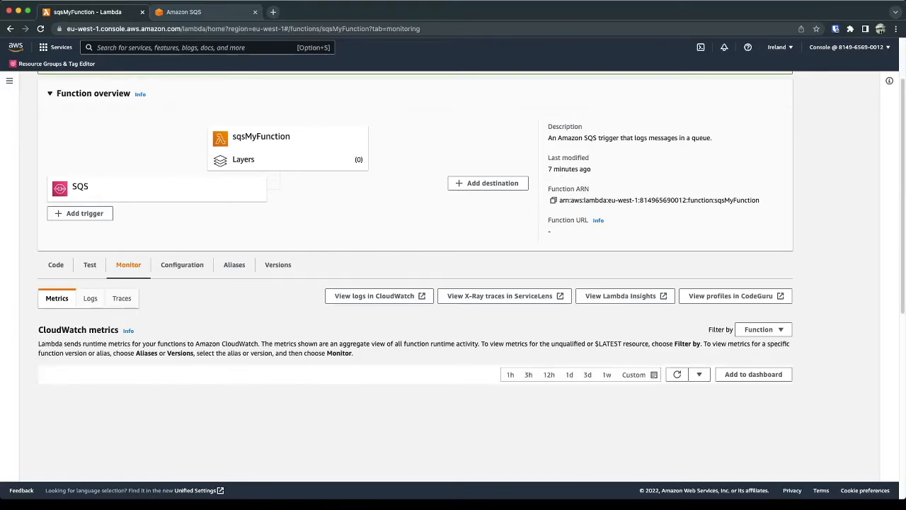
scroll(452, 283, down, 1)
scroll(416, 283, down, 1)
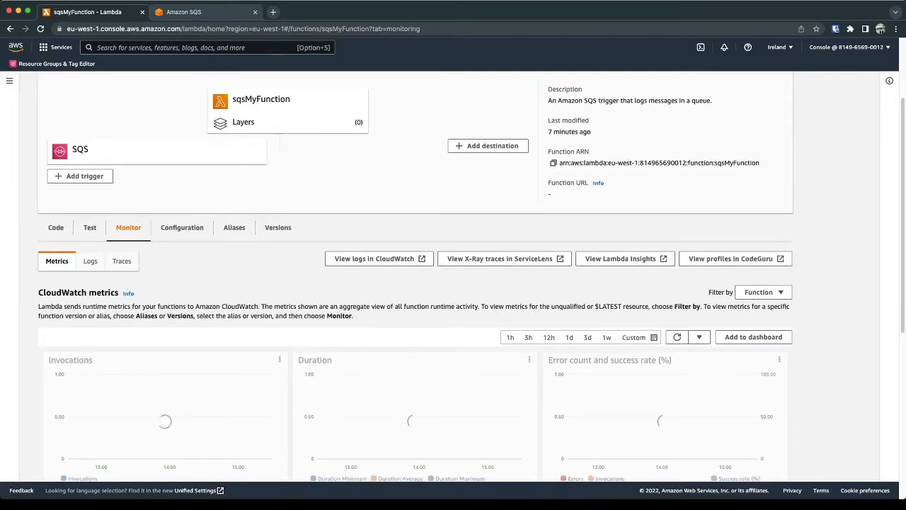
scroll(416, 279, down, 1)
scroll(416, 283, down, 1)
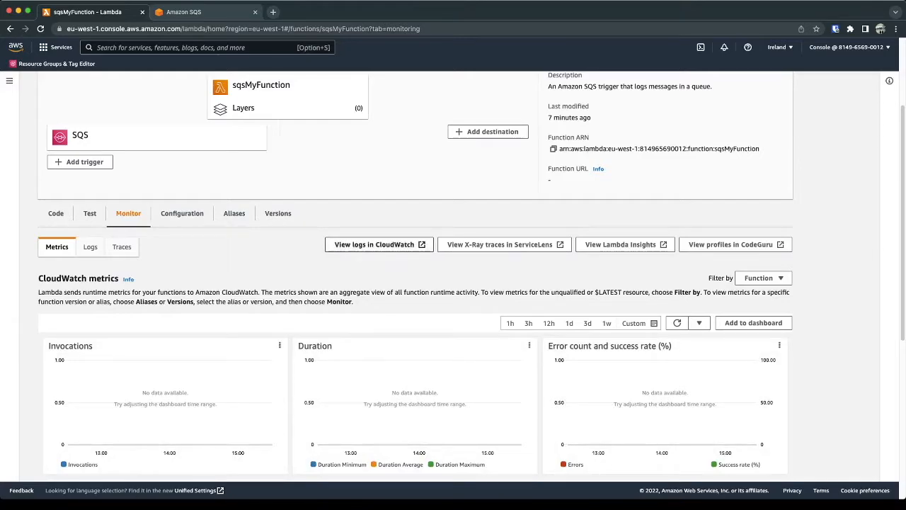
click(378, 244)
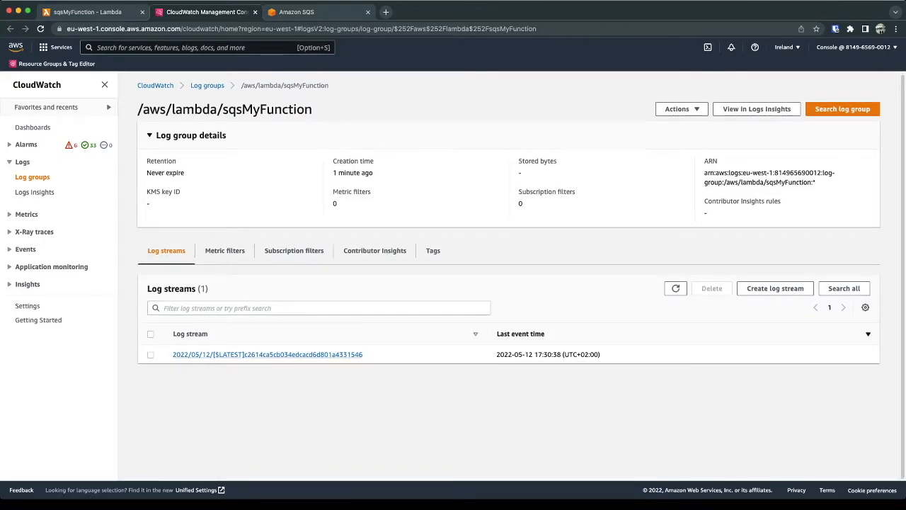
click(267, 354)
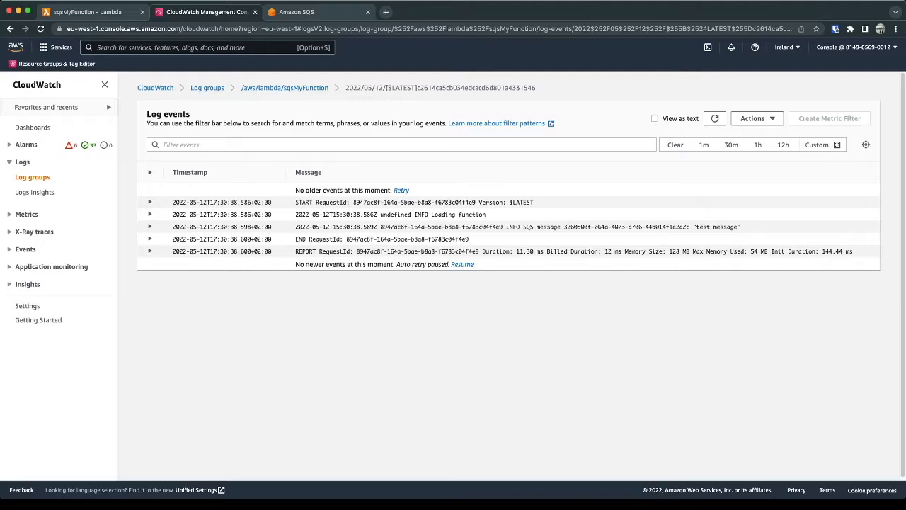
Open the sqsMyFunction queue's details in Amazon SQS, expand them, and review the message settings, including the default visibility timeout
key(ctrl+Tab)
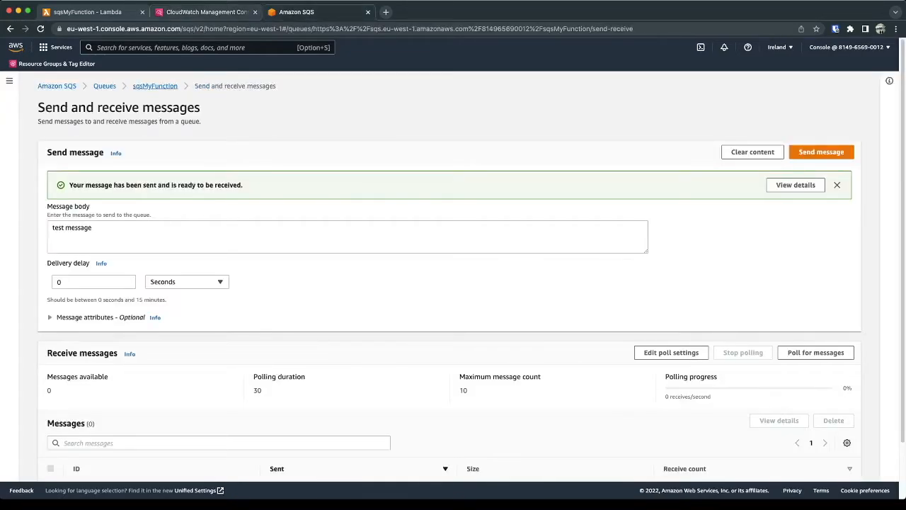
click(155, 86)
click(66, 248)
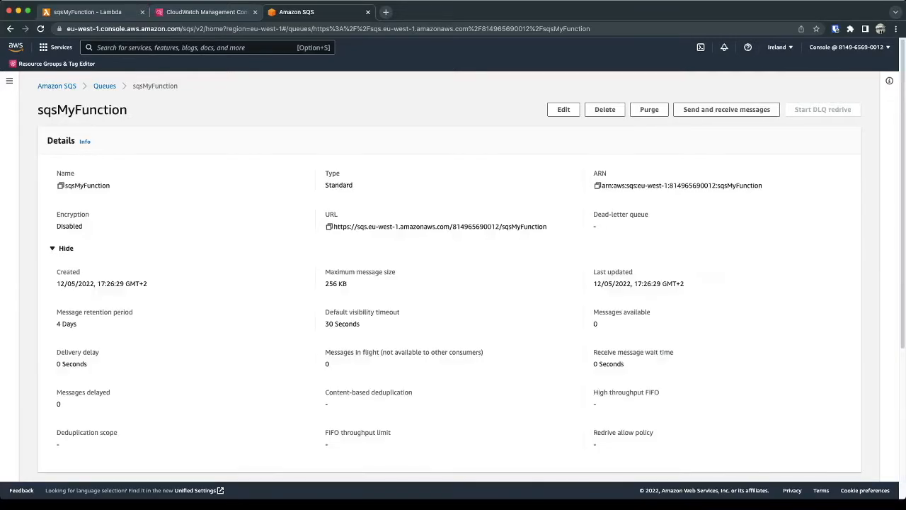
scroll(449, 283, down, 1)
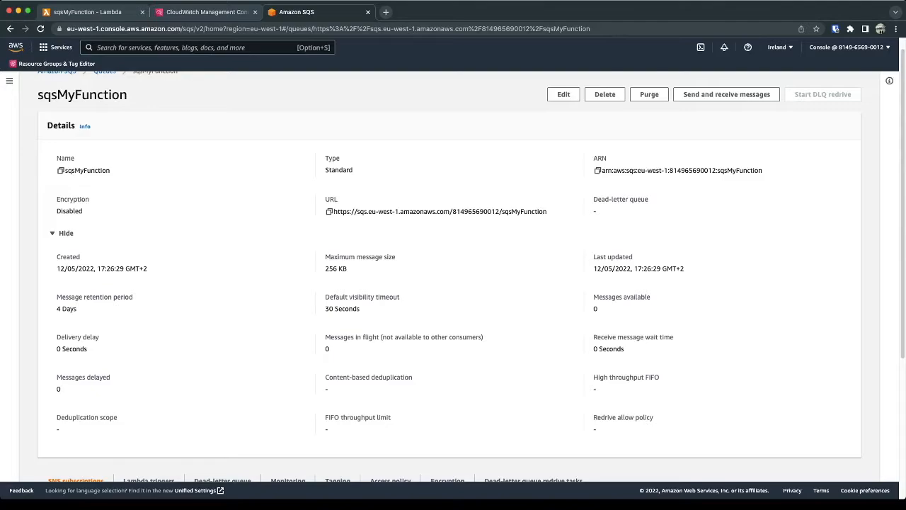
scroll(453, 283, down, 4)
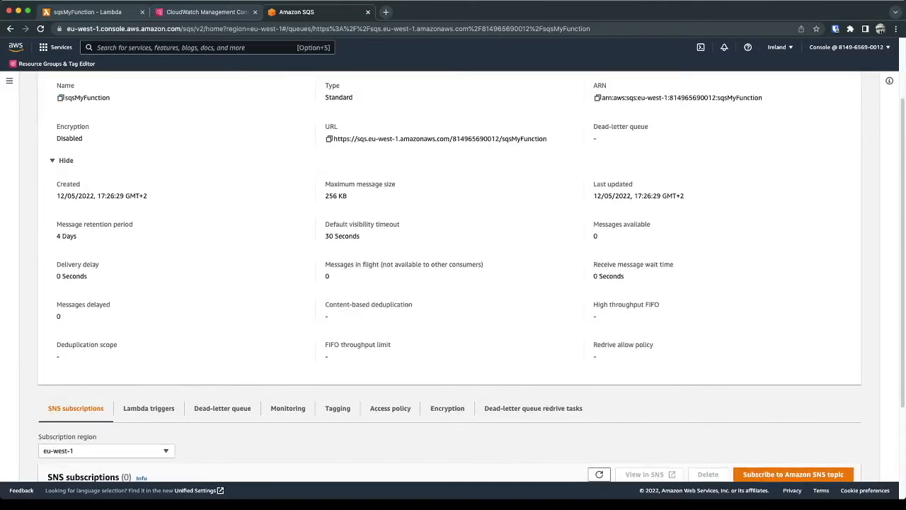
scroll(453, 283, up, 5)
scroll(453, 283, down, 1)
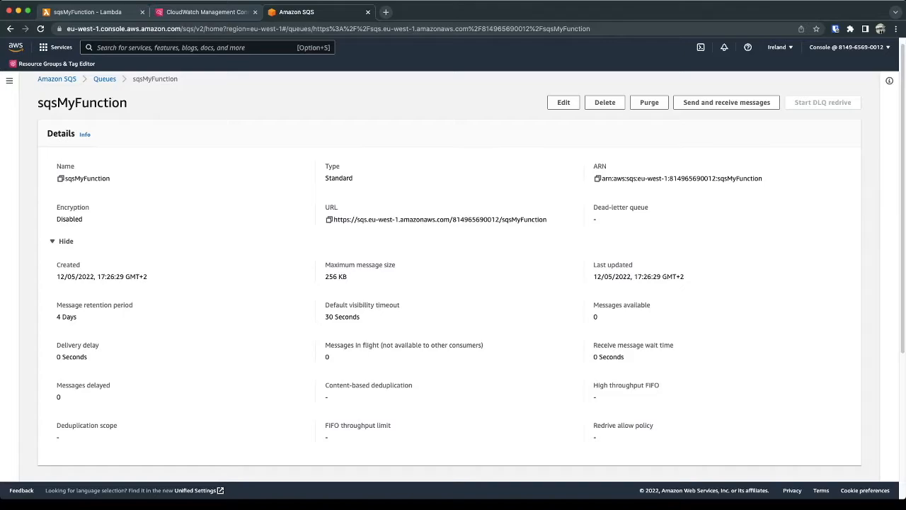
scroll(453, 283, down, 1)
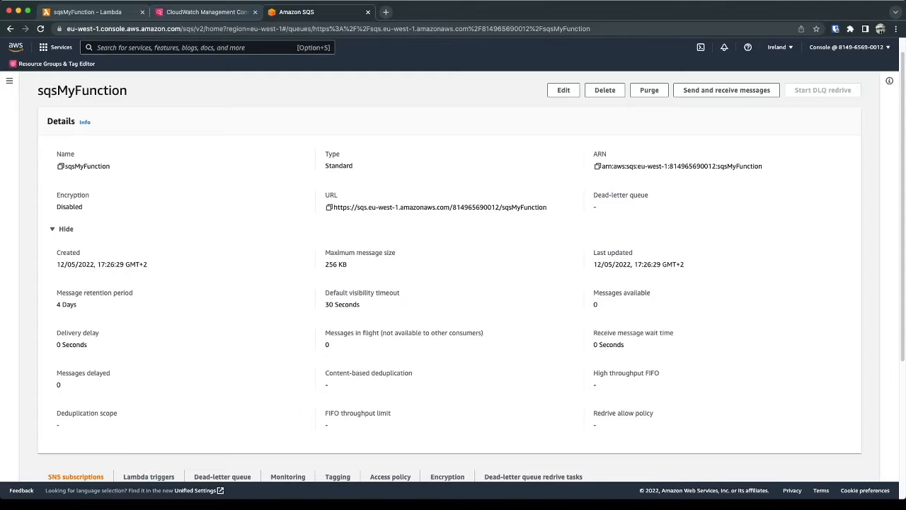
drag(325, 304, 359, 304)
scroll(453, 262, up, 1)
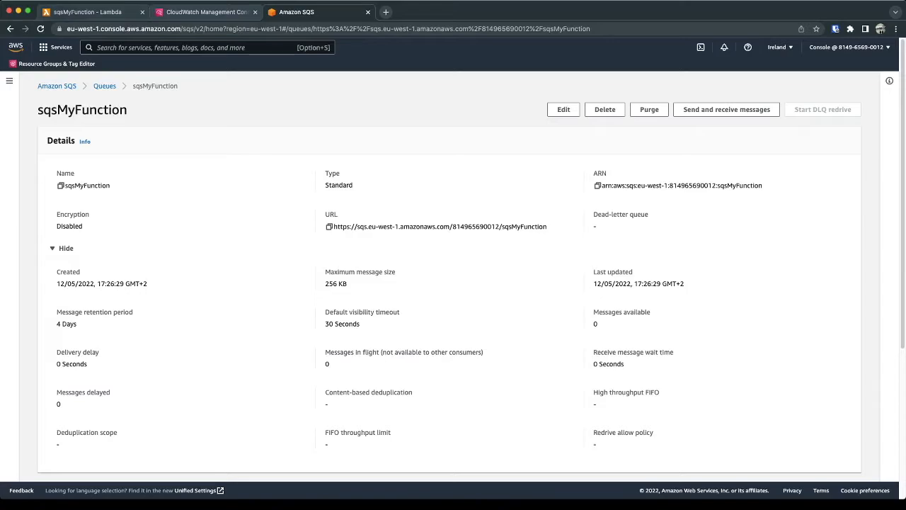
In the sqsMyFunction Lambda code, delete the closing ");" from the console.log line inside the loop and deploy the change
click(87, 12)
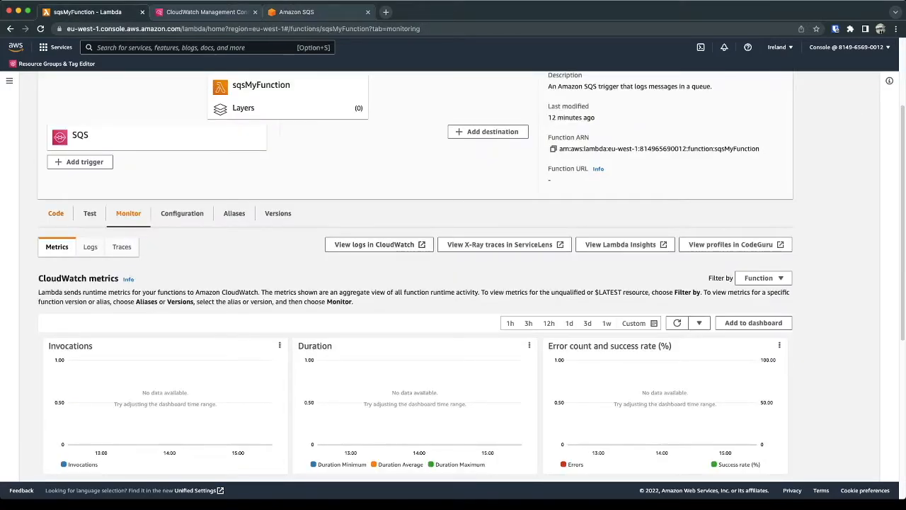
click(55, 213)
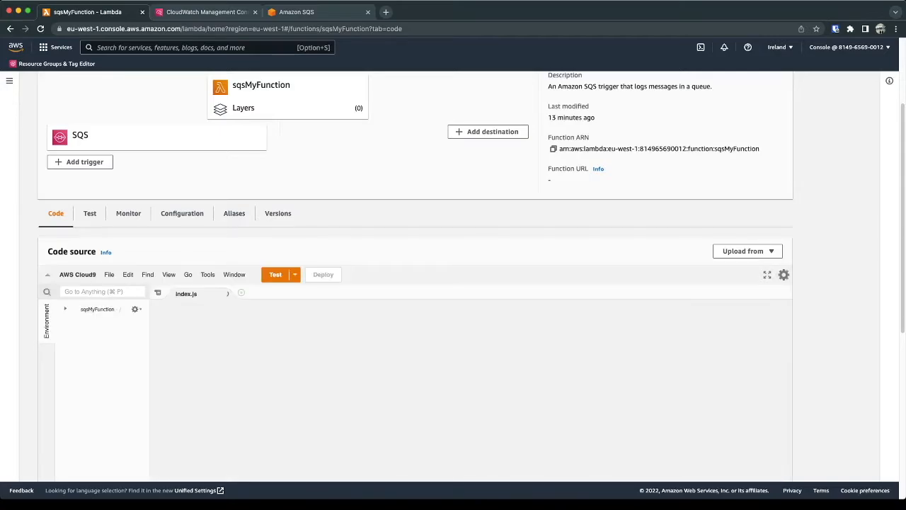
click(375, 344)
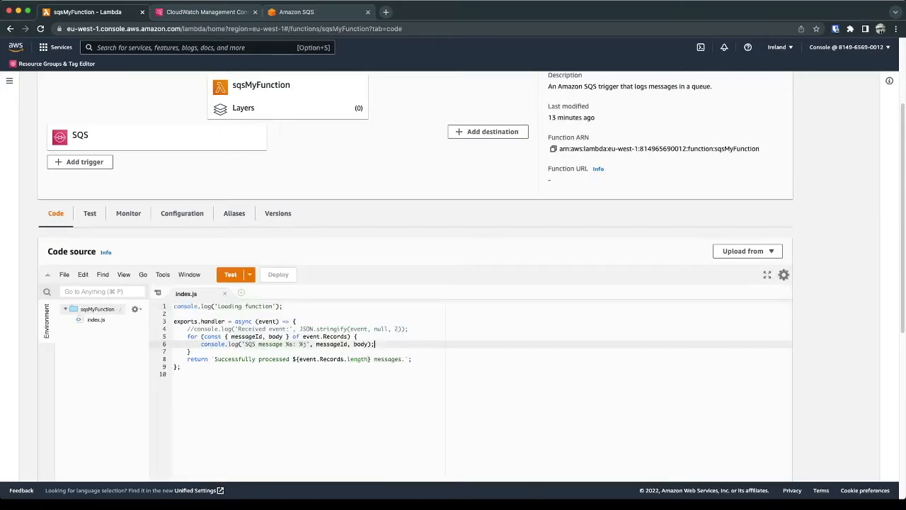
key(BackSpace)
key(BackSpace)
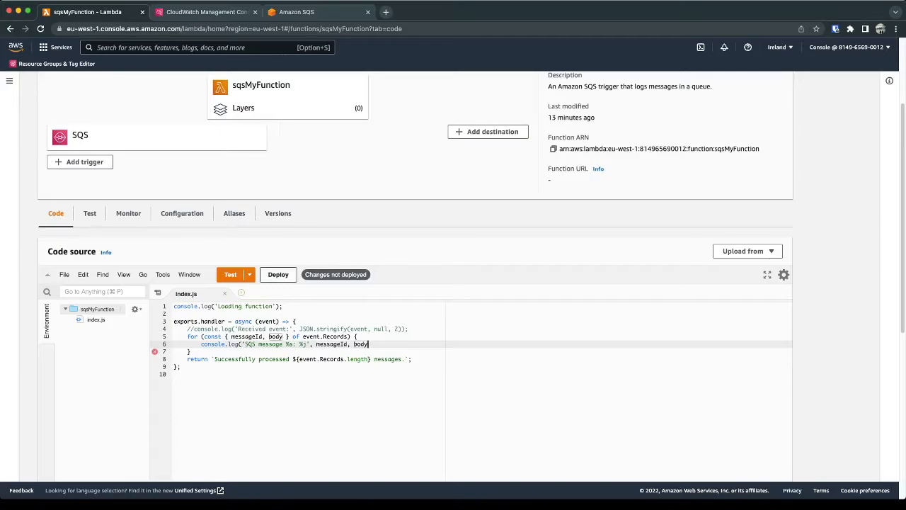
click(279, 274)
scroll(278, 274, down, 1)
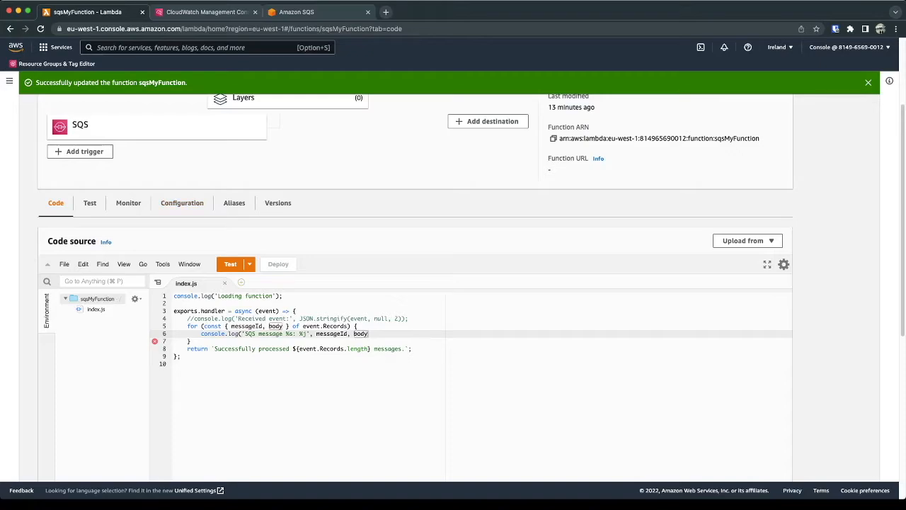
Return to the sqsMyFunction queue in Amazon SQS, open its send and receive page, and poll for messages
click(297, 12)
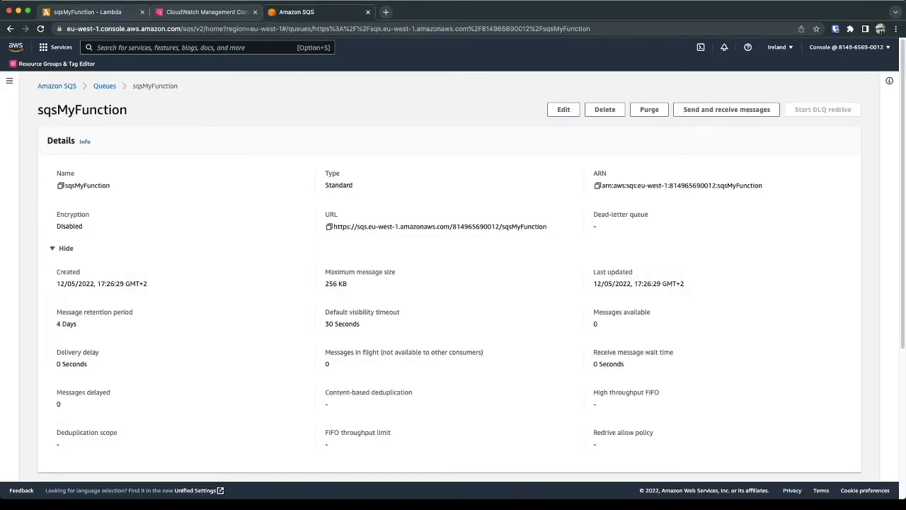
scroll(453, 276, down, 2)
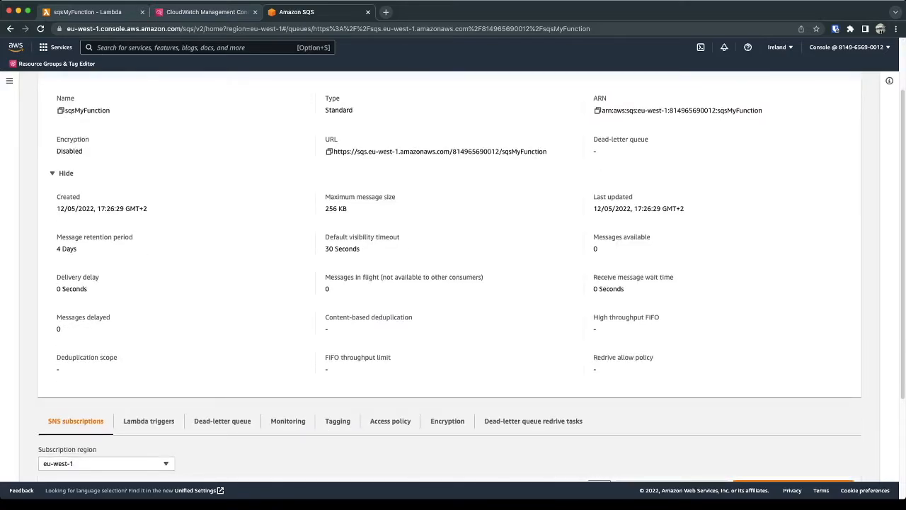
scroll(453, 276, up, 2)
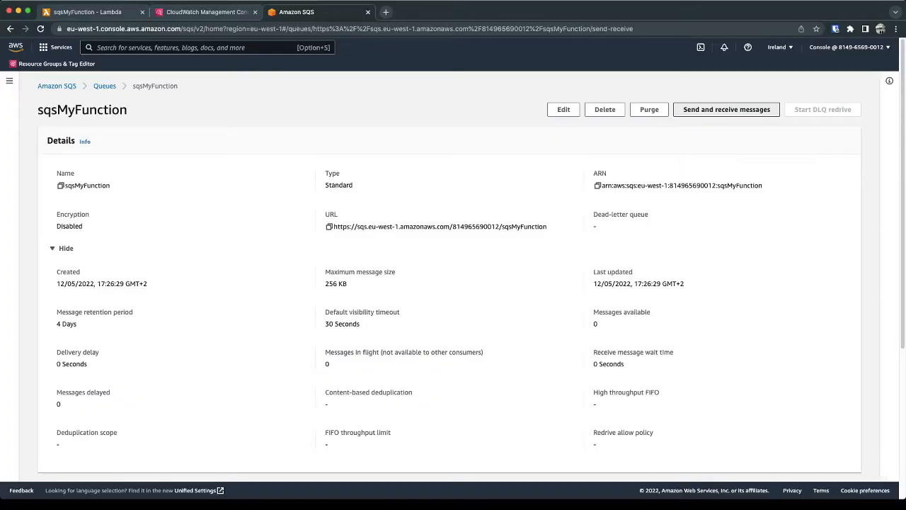
click(726, 109)
scroll(814, 305, down, 1)
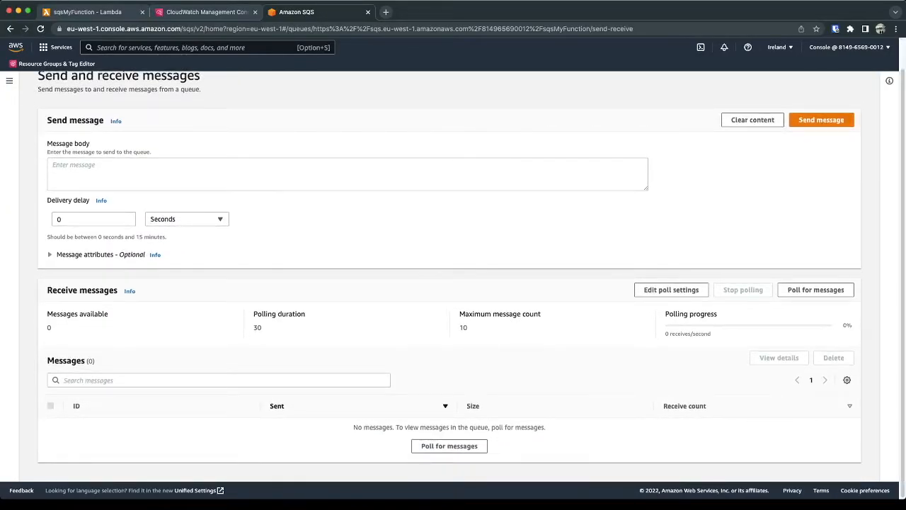
click(815, 289)
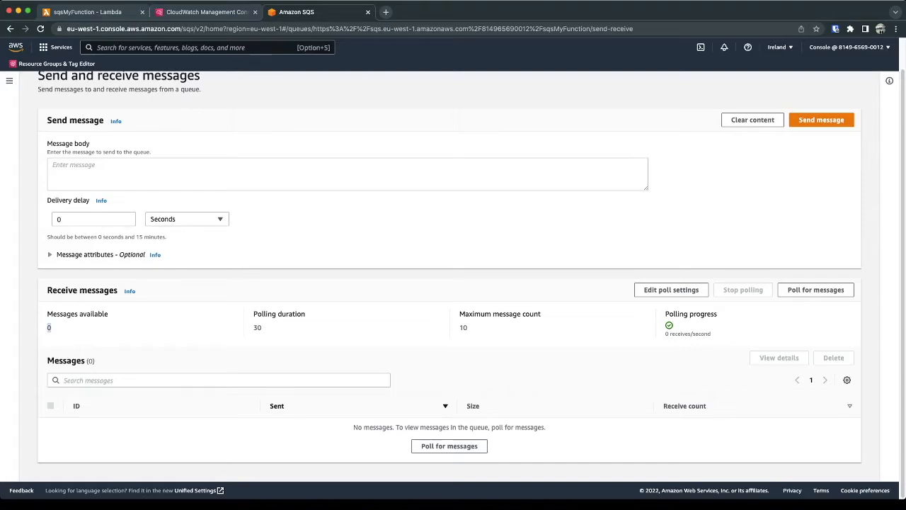
Send the queue a message with the body "test error"
scroll(49, 327, up, 1)
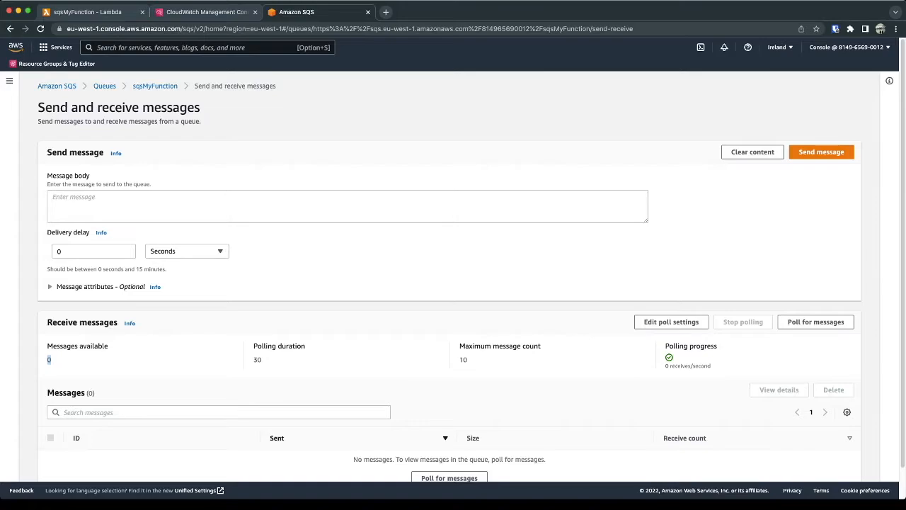
click(821, 152)
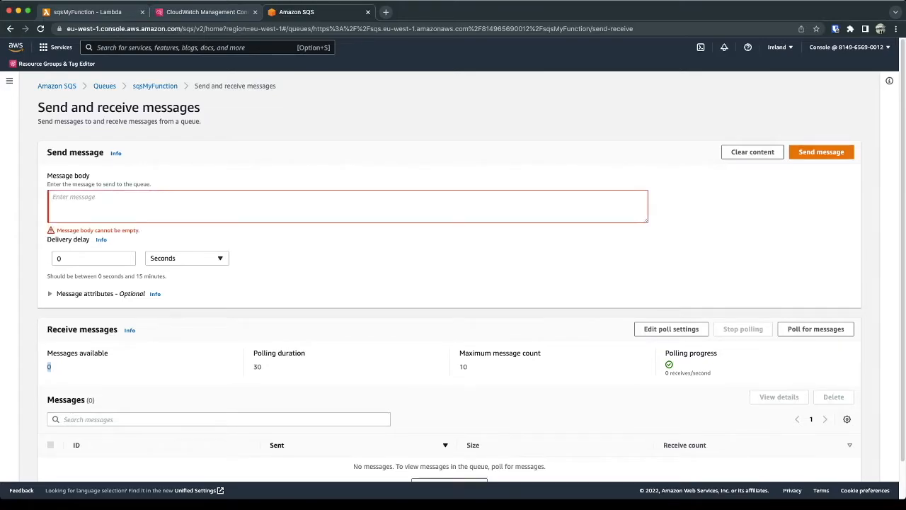
click(53, 198)
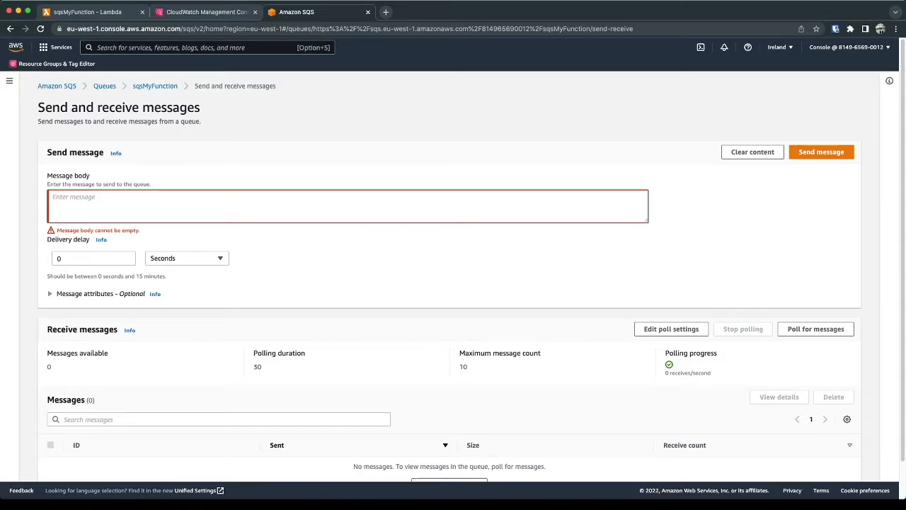
text(test error)
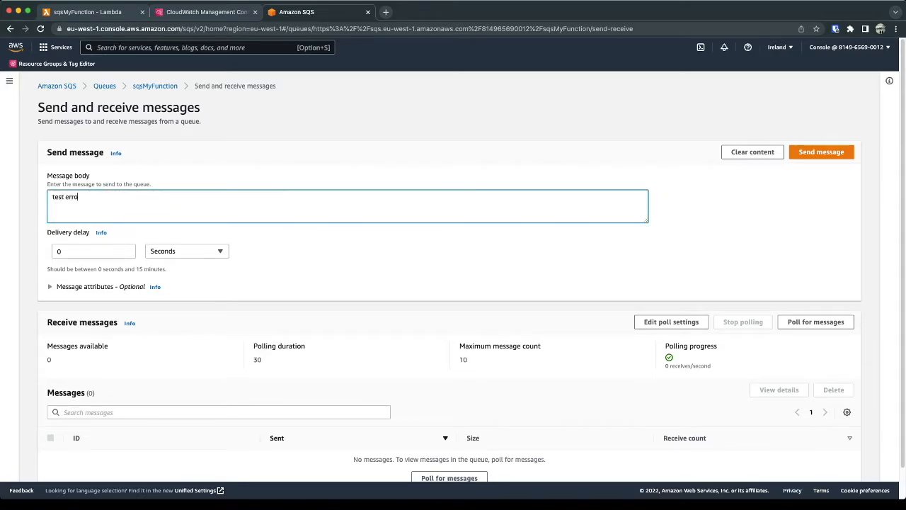
click(821, 152)
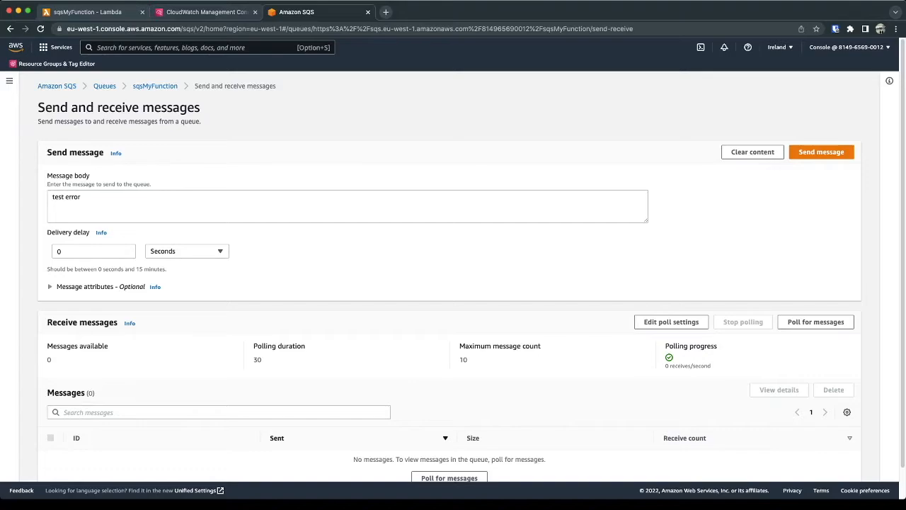
In CloudWatch, open the newest log stream of the /aws/lambda/sqsMyFunction log group, resume auto retry, and read its events for repeated errors
click(196, 12)
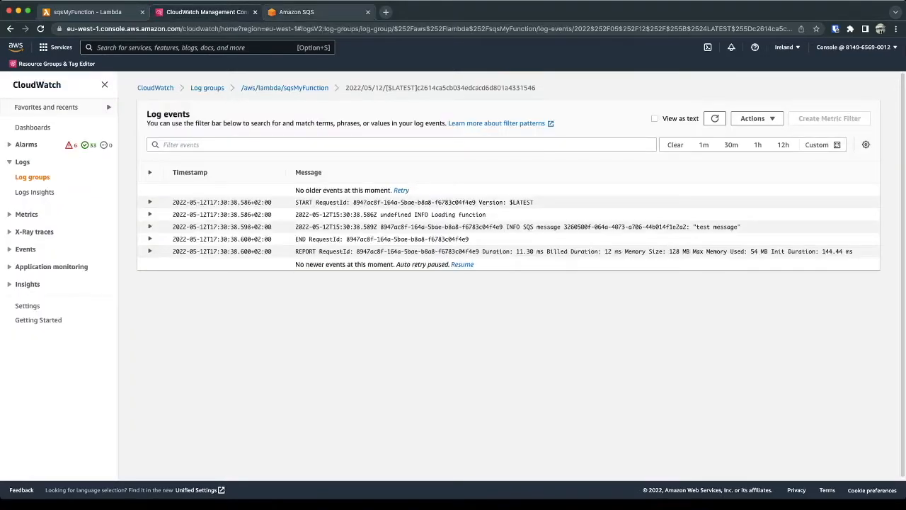
click(462, 264)
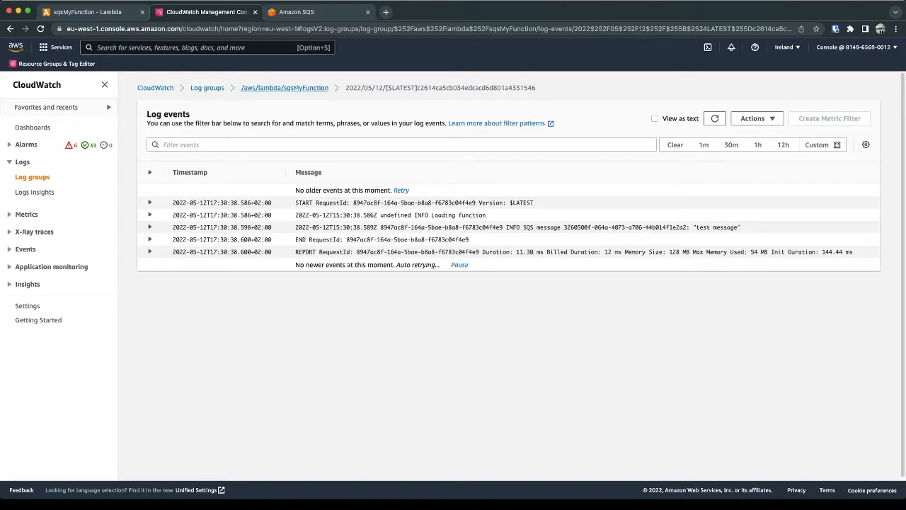
click(284, 88)
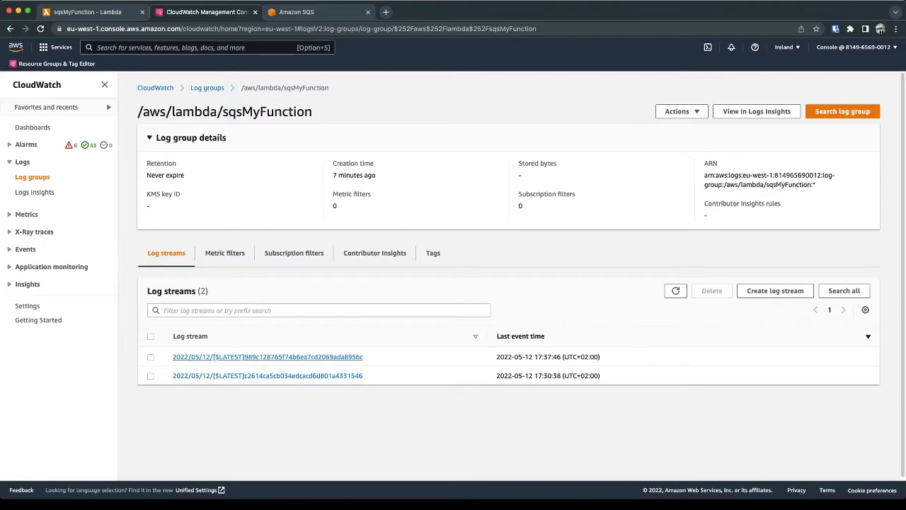
click(268, 357)
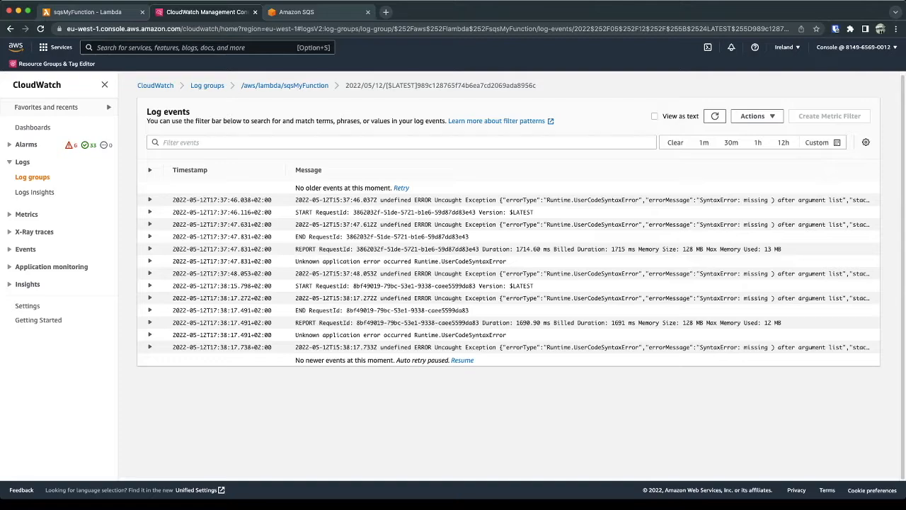
click(462, 360)
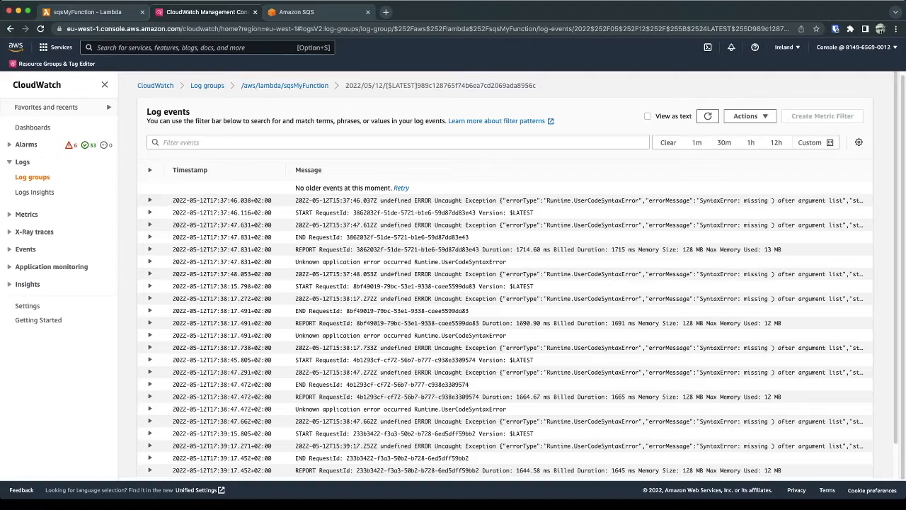
scroll(505, 319, down, 1)
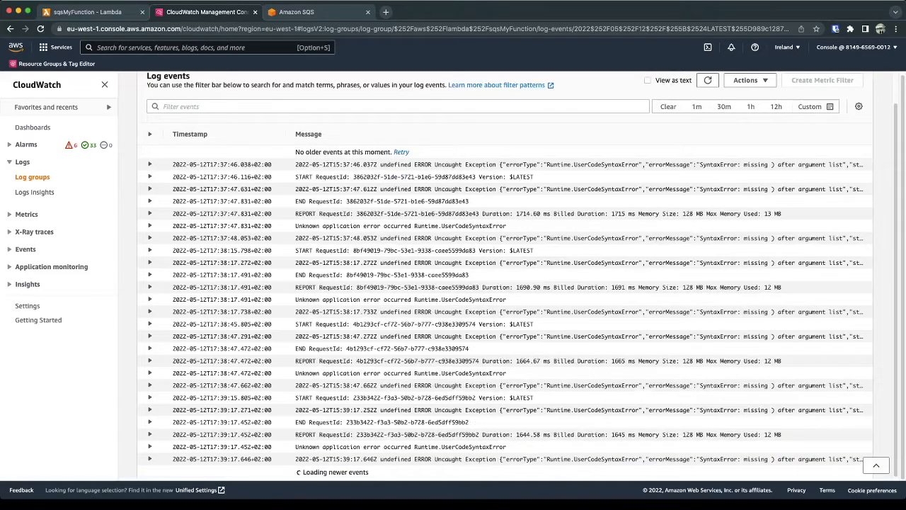
scroll(505, 311, down, 2)
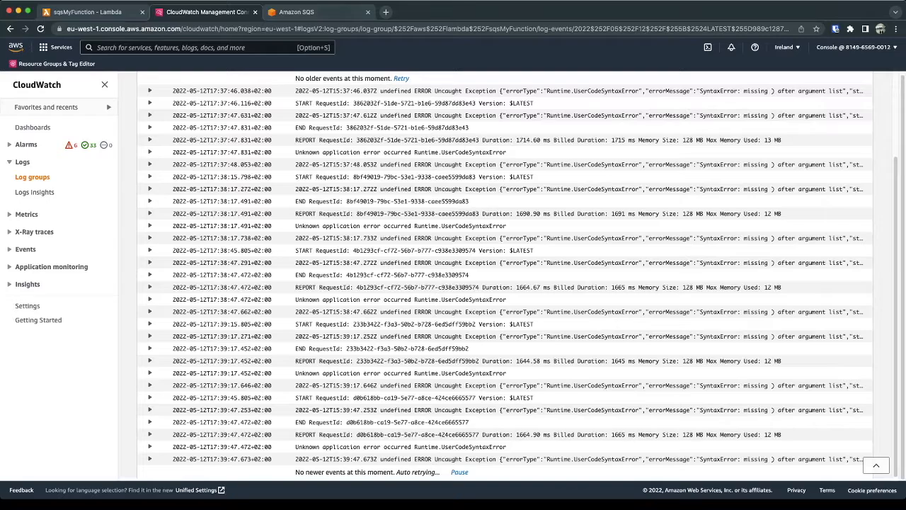
Return to the sqsMyFunction queue in Amazon SQS, expand its details, and examine the messages in flight and message retention period
key(ctrl+Tab)
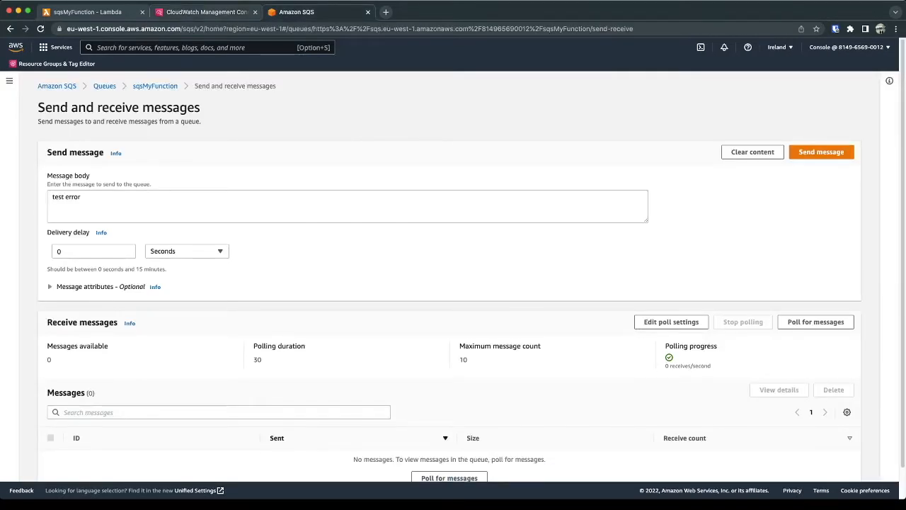
click(155, 86)
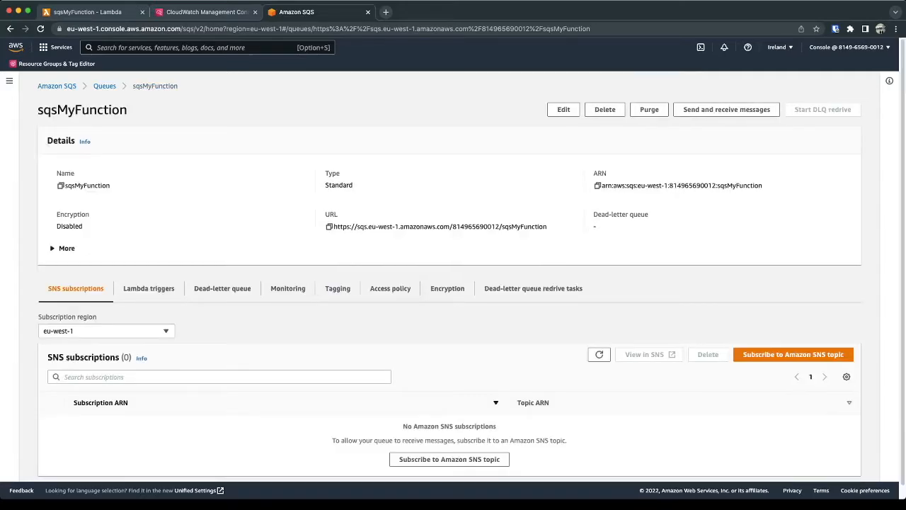
click(67, 248)
scroll(338, 401, down, 2)
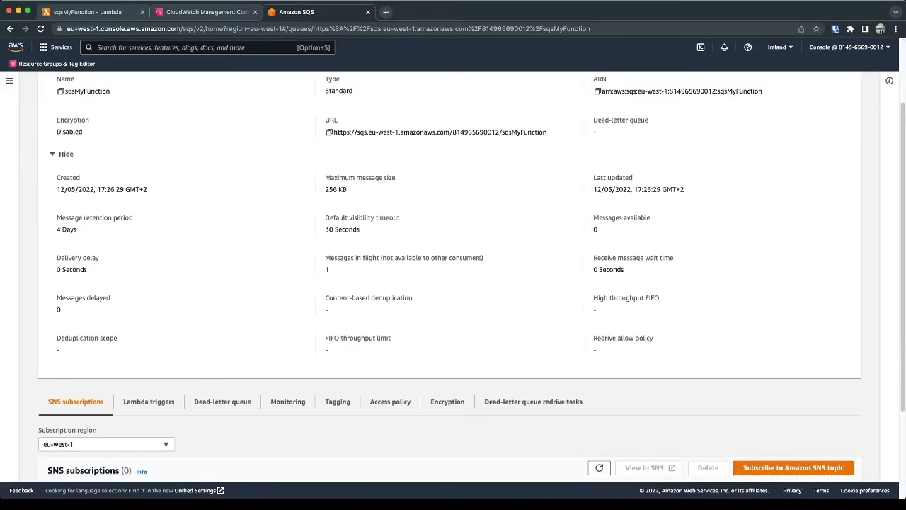
scroll(453, 276, up, 1)
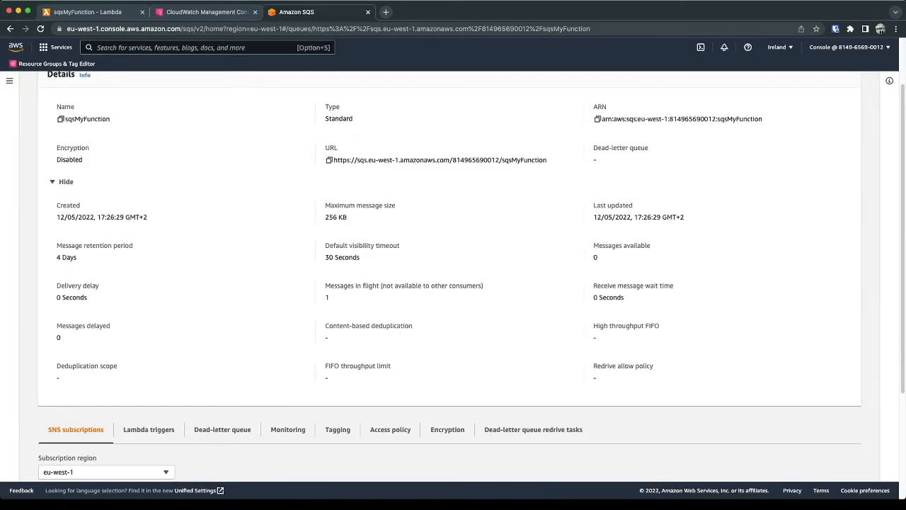
drag(57, 257, 76, 257)
click(74, 258)
drag(57, 245, 133, 245)
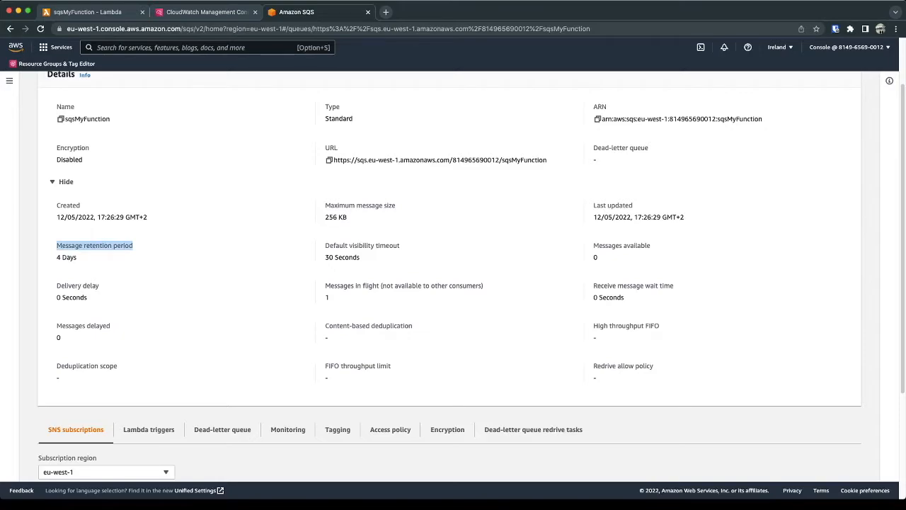
click(134, 247)
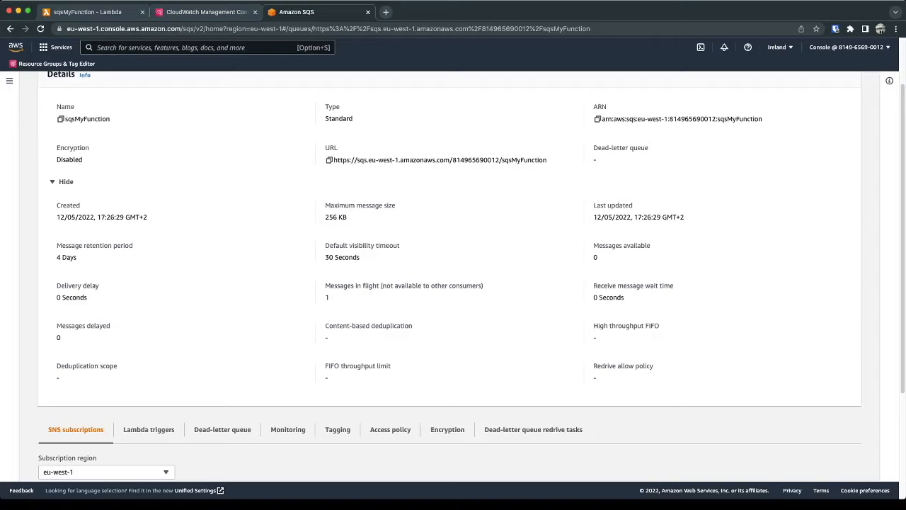
Create a standard SQS queue named sqsMyFunctionDLQ with the default configuration
scroll(453, 276, up, 2)
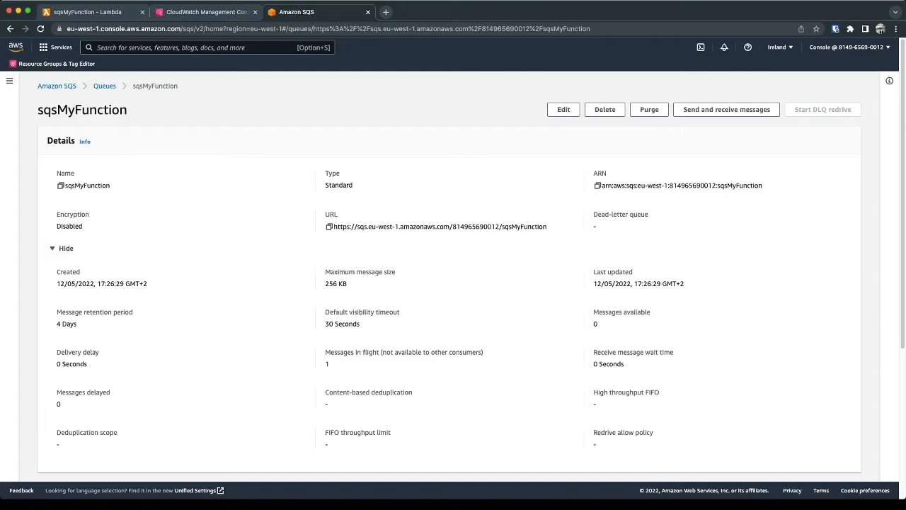
click(104, 86)
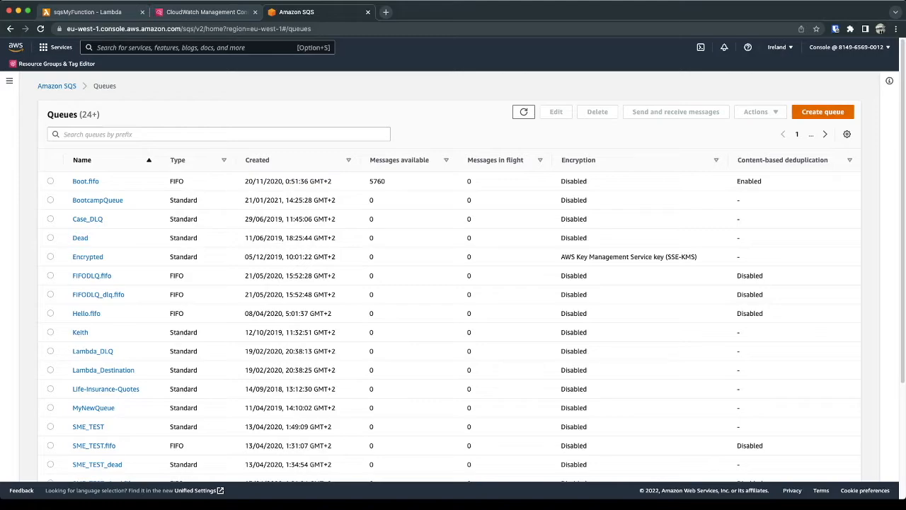
click(823, 112)
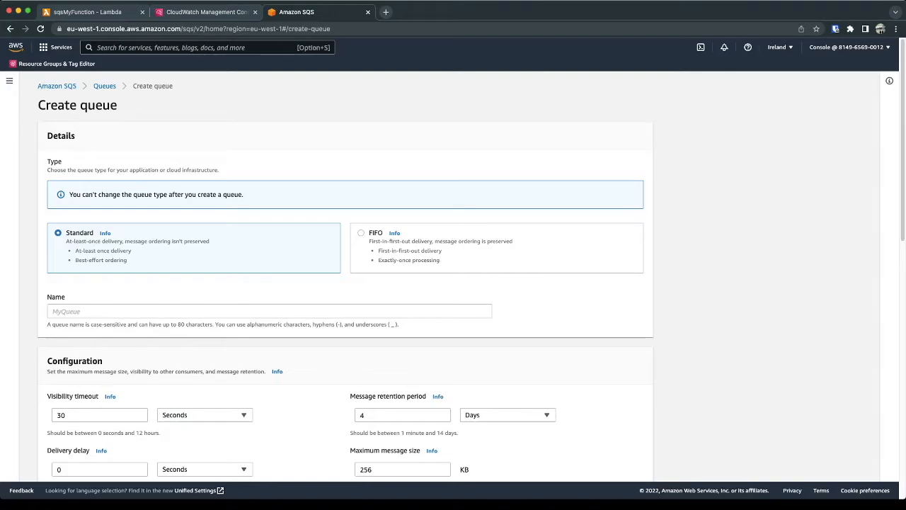
click(269, 312)
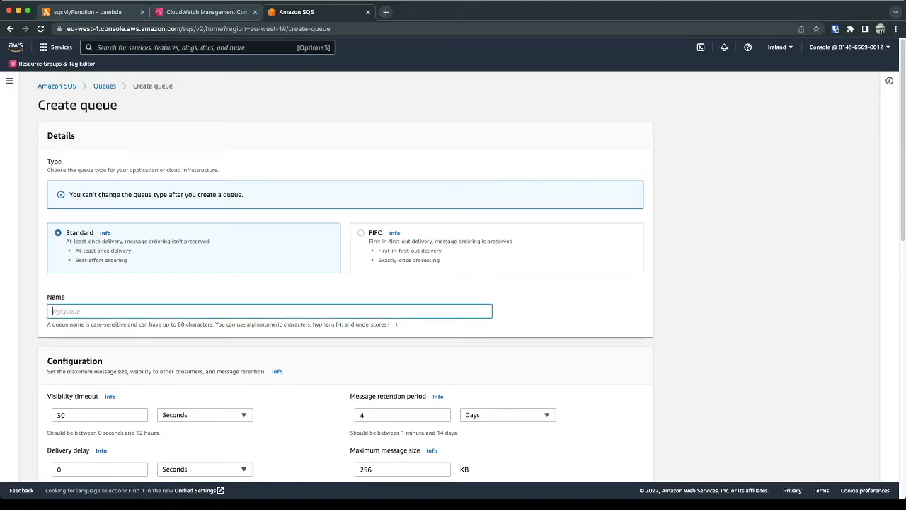
text(sqsMyFunction)
text(DLQ)
scroll(453, 283, down, 15)
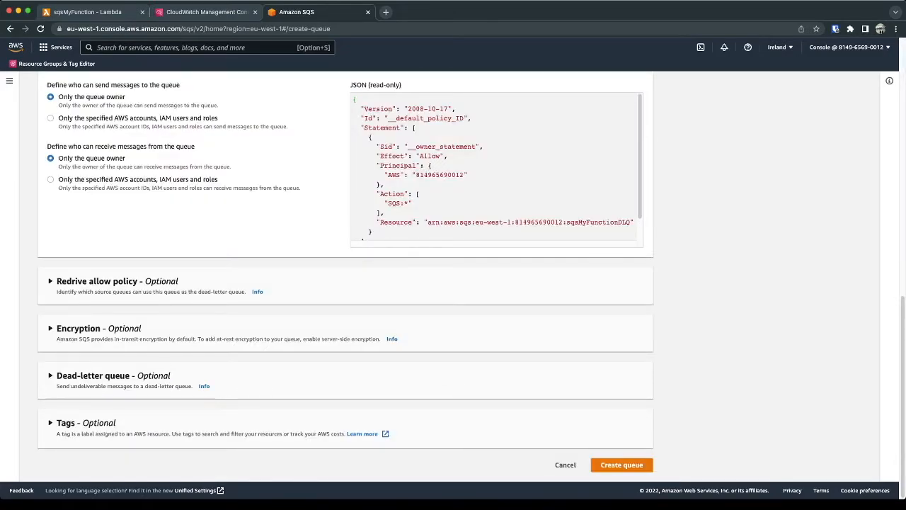
click(621, 464)
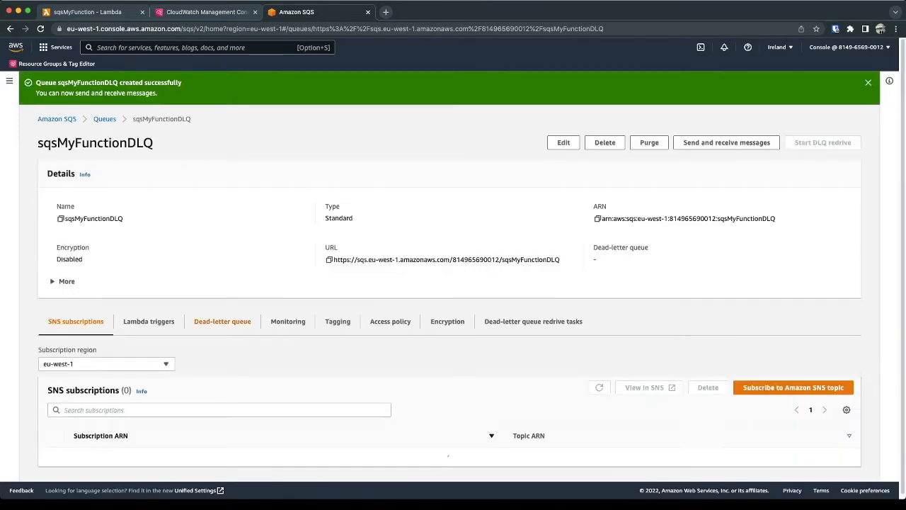
Copy the new queue's name, filter the queue list by the prefix sqsMyFunction, and open the sqsMyFunction queue
double_click(95, 143)
key(super+c)
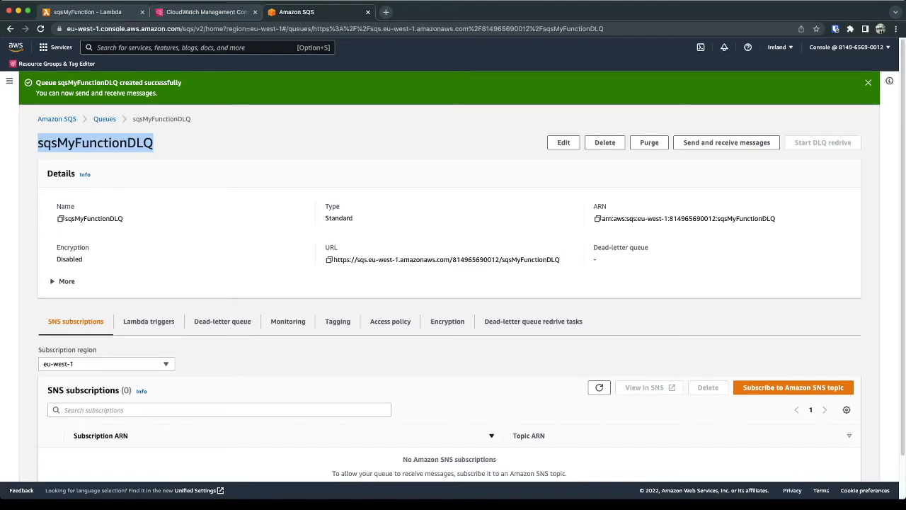
click(105, 143)
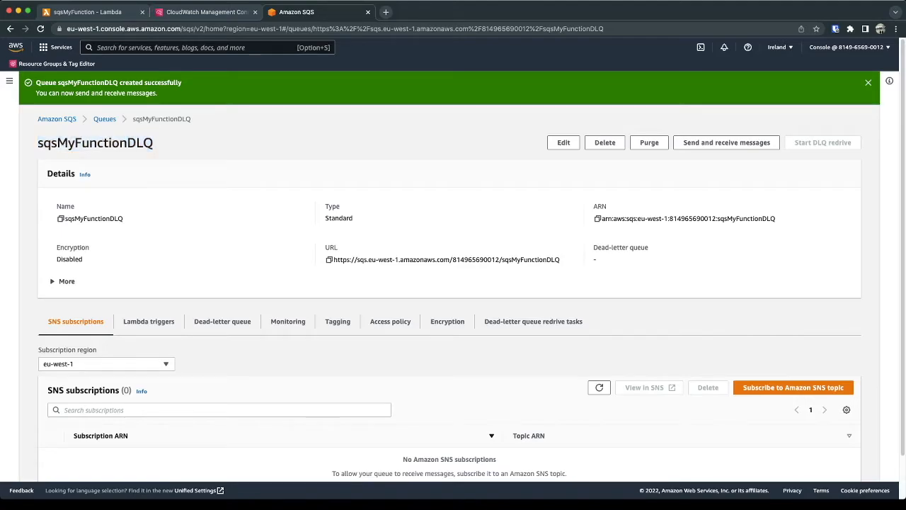
click(104, 119)
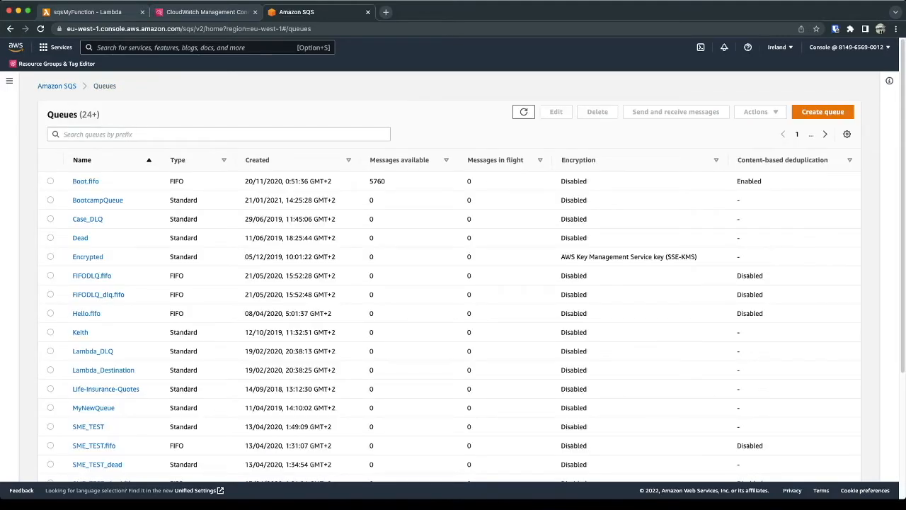
click(113, 134)
key(super+v)
key(BackSpace)
key(BackSpace)
key(BackSpace)
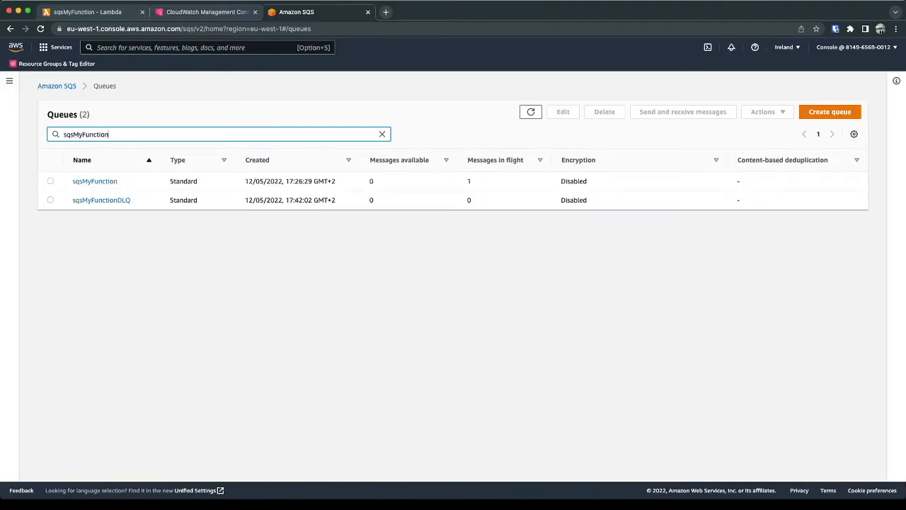
click(95, 181)
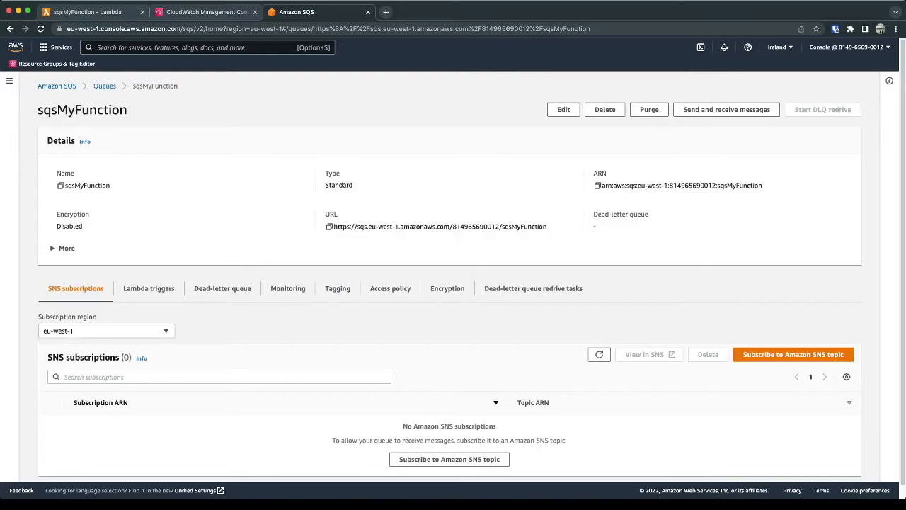
Edit the sqsMyFunction queue's dead-letter queue settings and enable sending undeliverable messages to a dead-letter queue
click(223, 288)
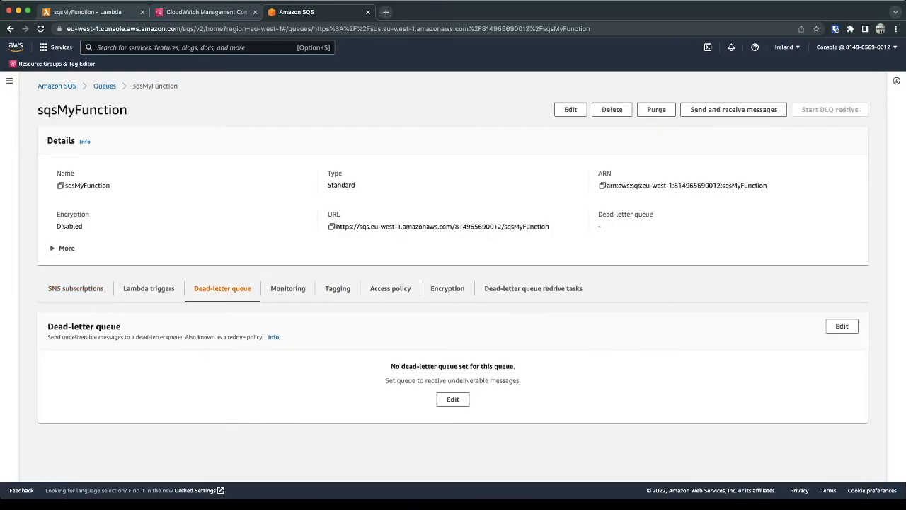
click(452, 398)
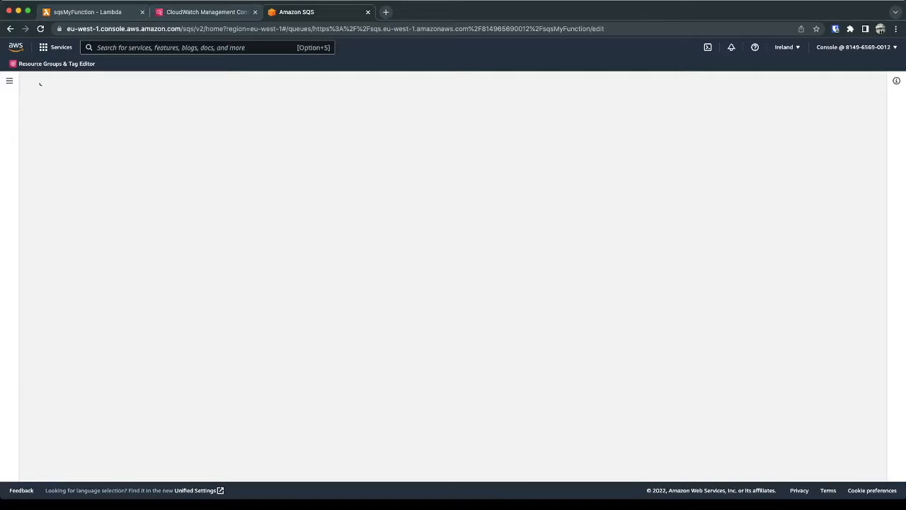
scroll(345, 284, down, 10)
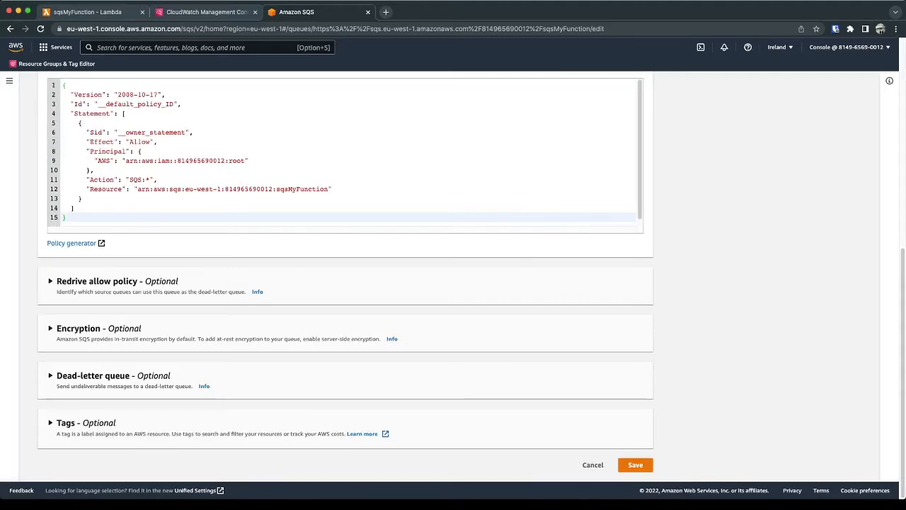
click(93, 376)
scroll(346, 283, down, 2)
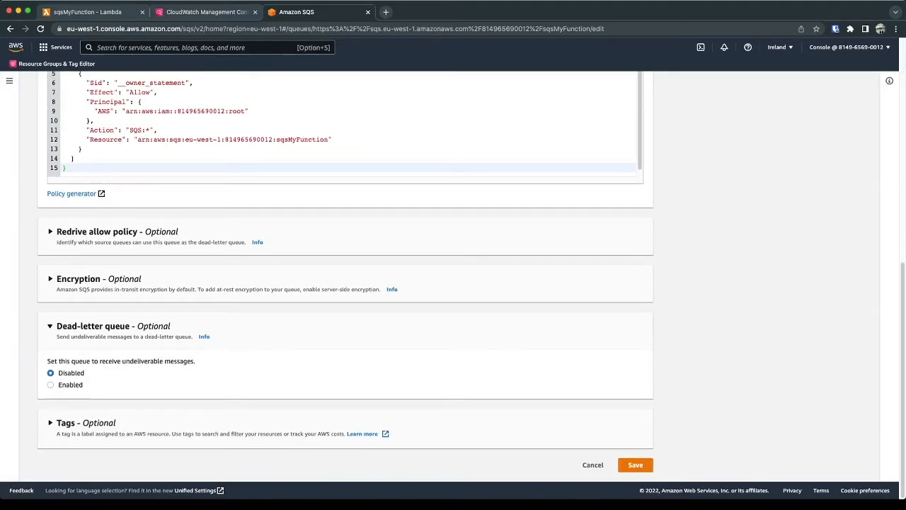
click(51, 385)
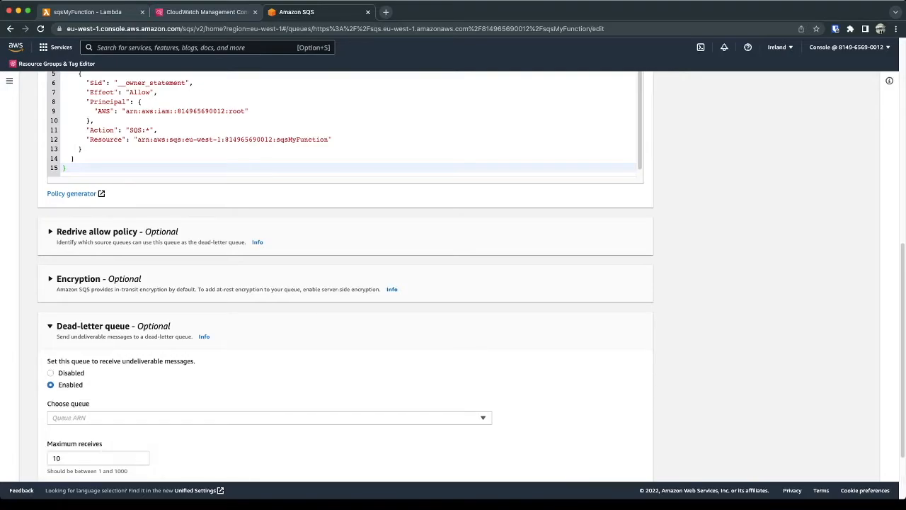
Choose sqsMyFunctionDLQ as the dead-letter queue and save the sqsMyFunction queue configuration
scroll(345, 284, down, 2)
click(268, 332)
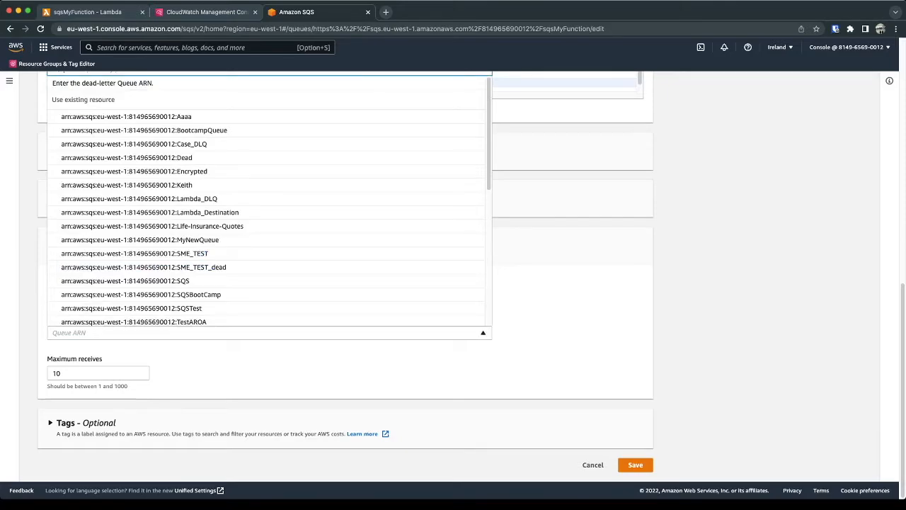
key(Escape)
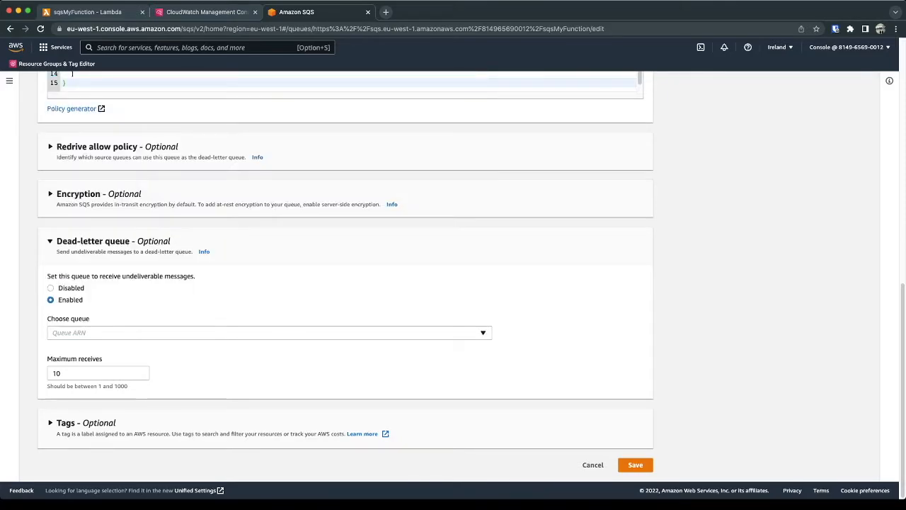
click(269, 333)
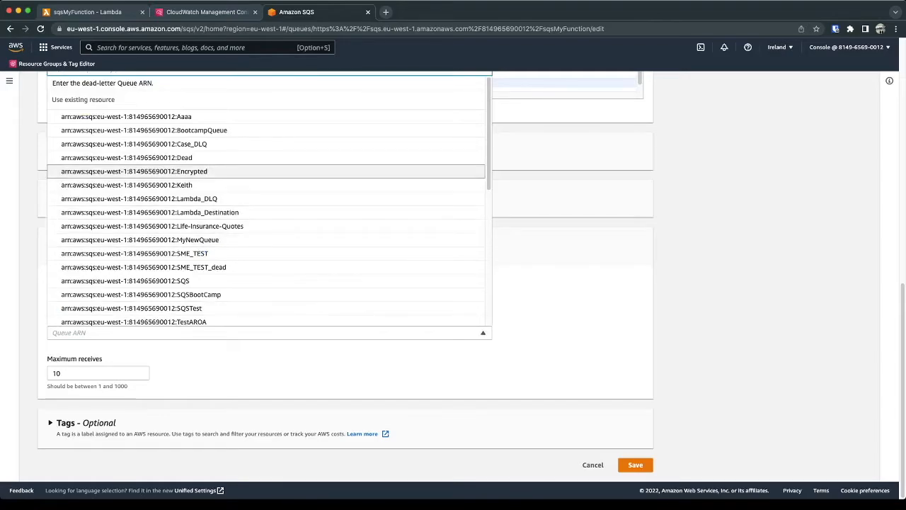
scroll(269, 172, up, 2)
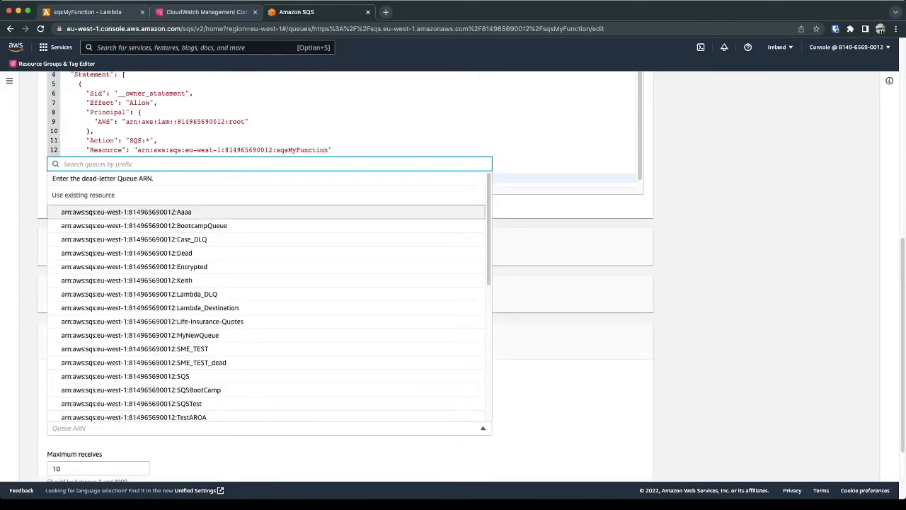
text(sqsMyFunctionDLQ)
key(Down)
key(Down)
key(Return)
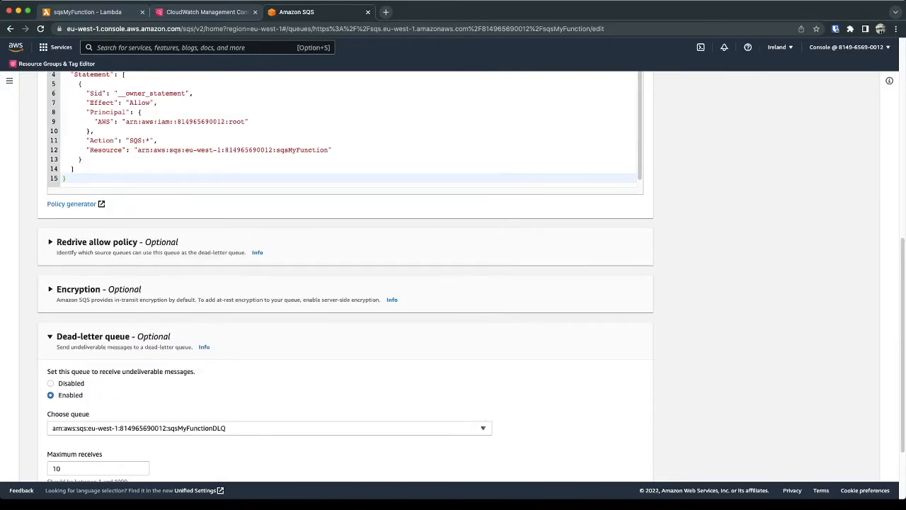
scroll(453, 276, down, 3)
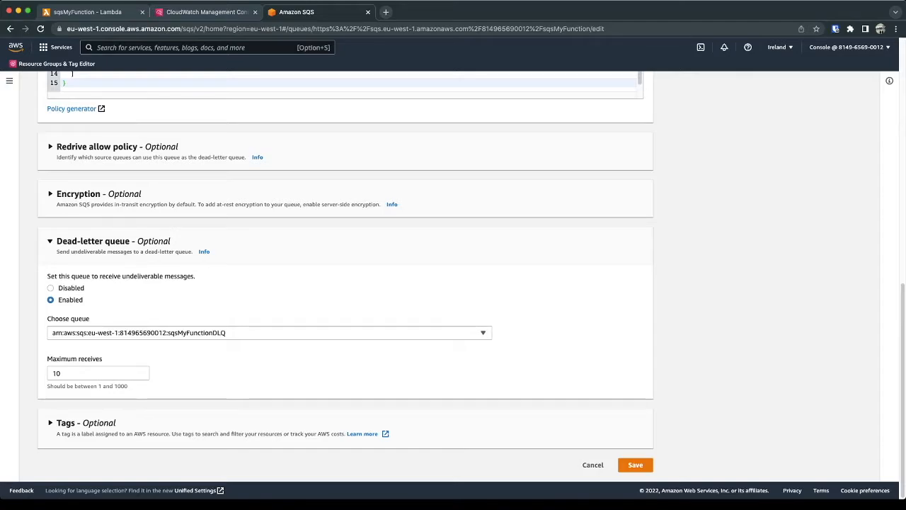
click(634, 465)
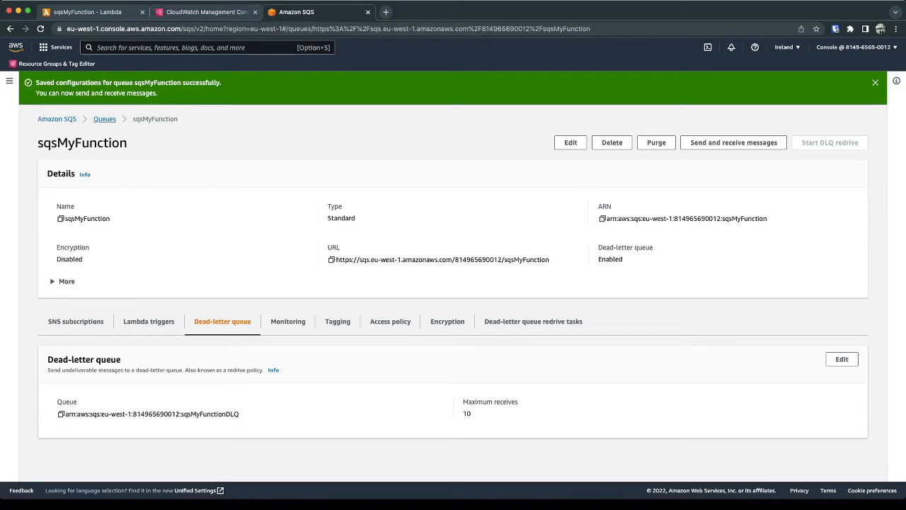
Open the send and receive page of the sqsMyFunctionDLQ queue and poll it for messages
click(104, 119)
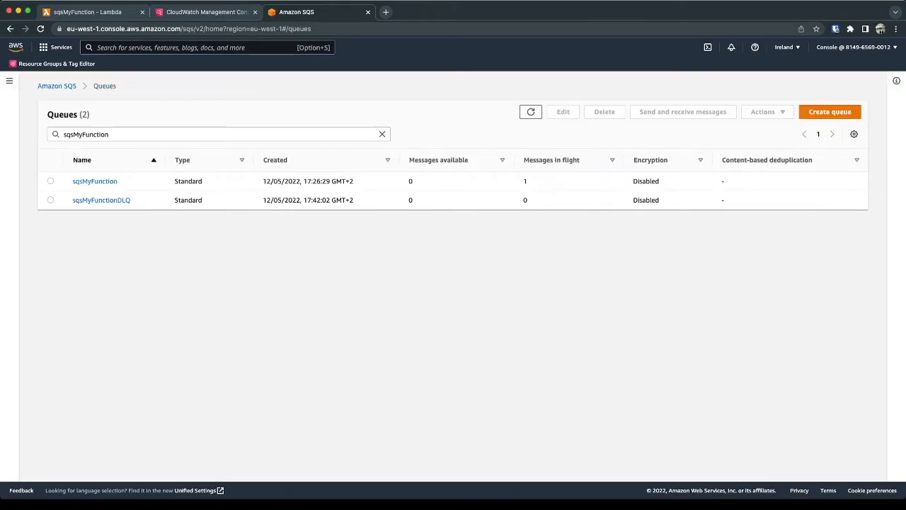
click(106, 200)
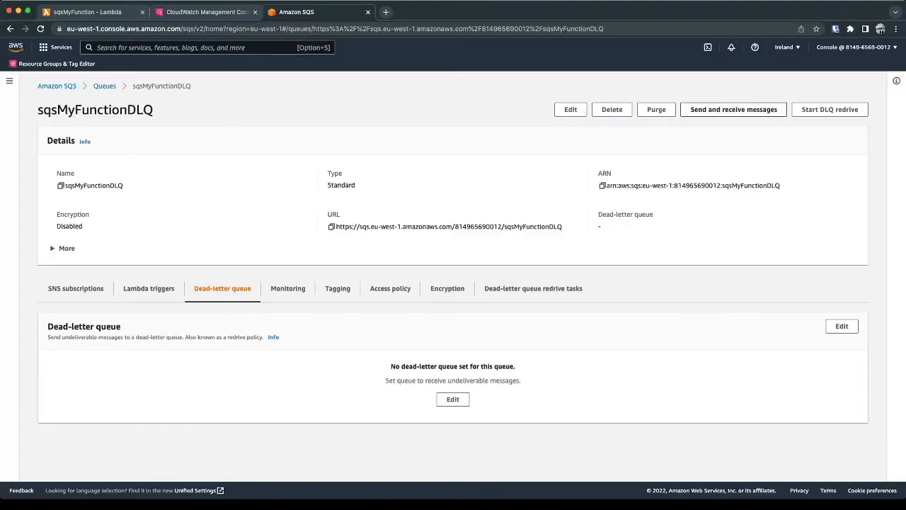
click(734, 109)
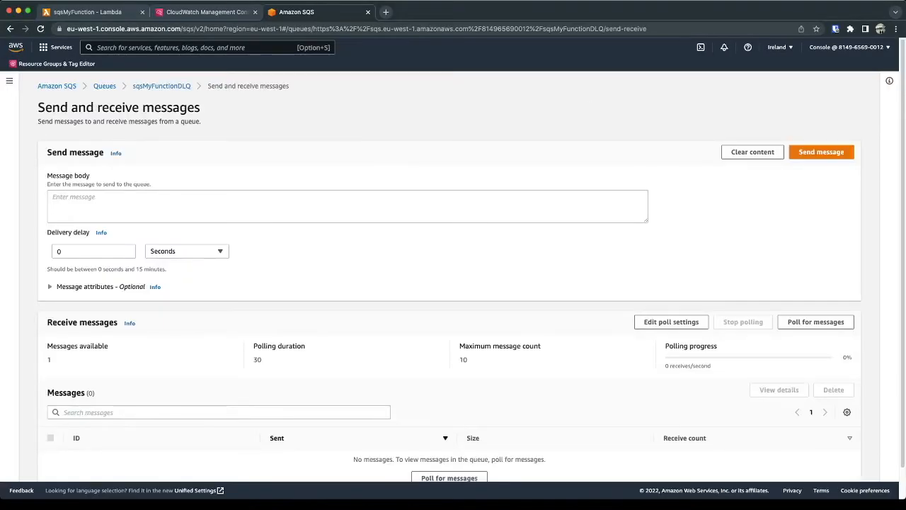
scroll(814, 290, down, 1)
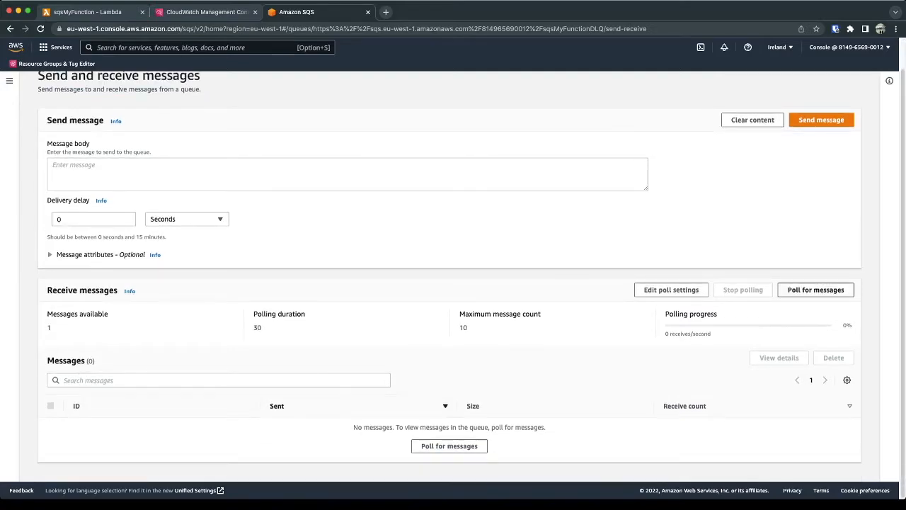
click(815, 290)
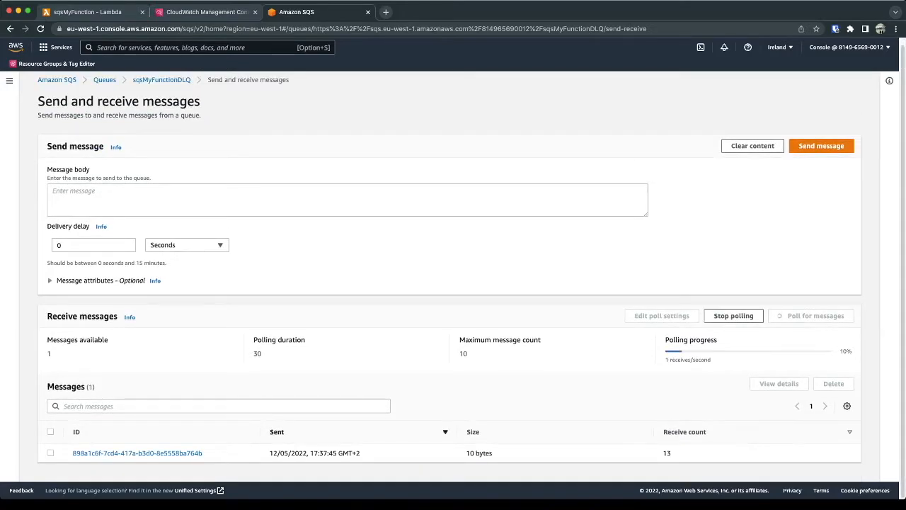
Open the received message in sqsMyFunctionDLQ, examine its body, close it, and check its sent time
click(137, 452)
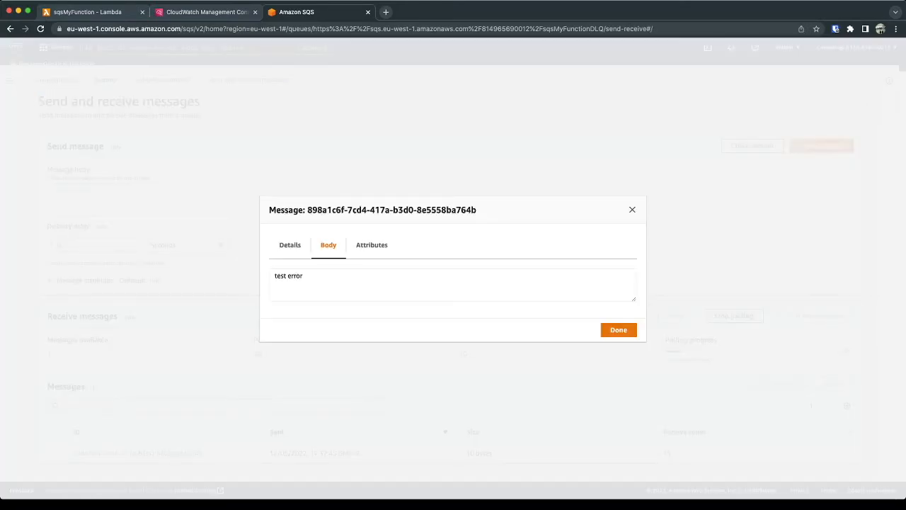
drag(275, 276, 304, 276)
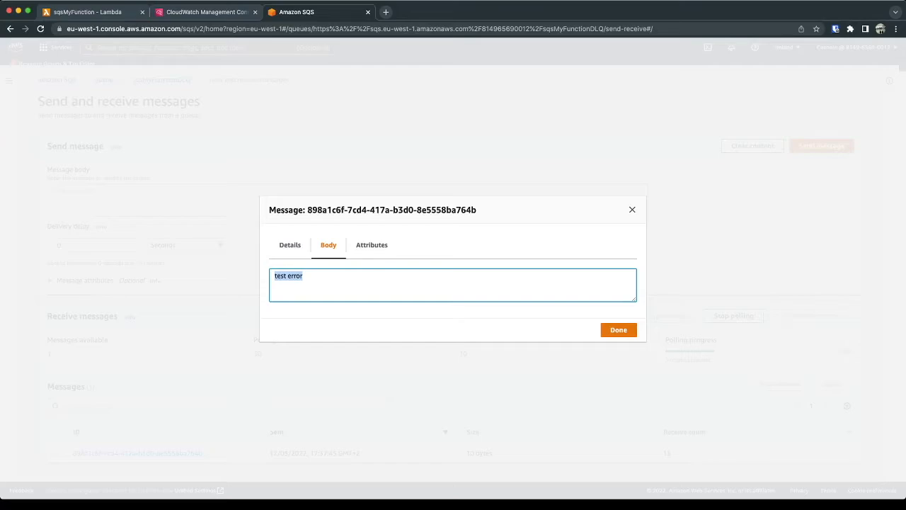
click(619, 330)
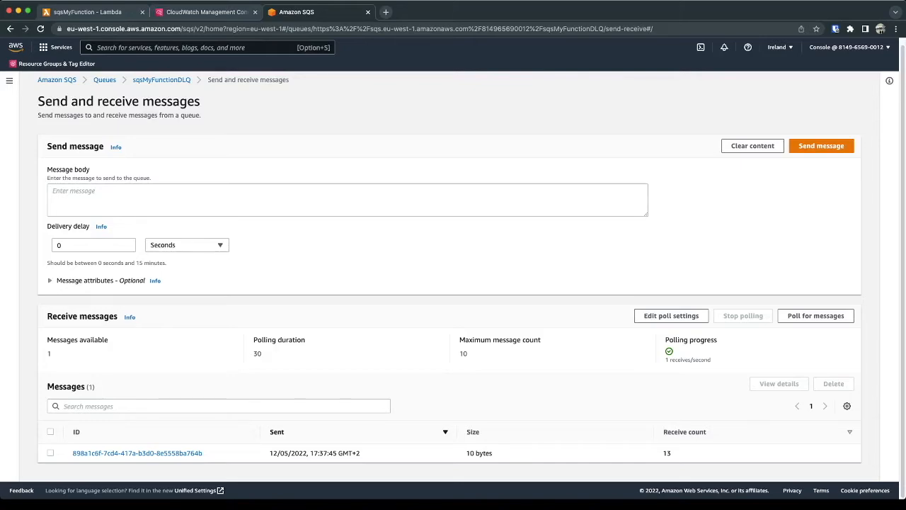
drag(319, 453, 349, 453)
scroll(450, 276, up, 1)
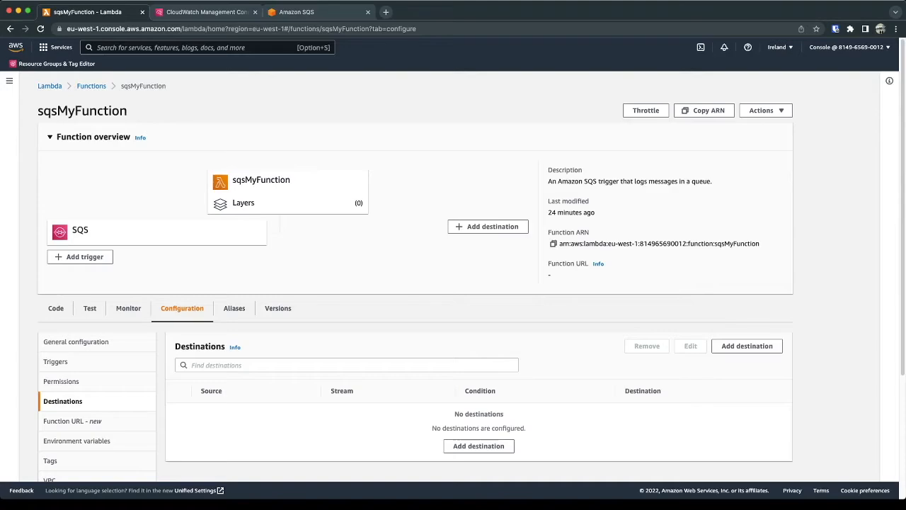
Look over the destinations configuration of the sqsMyFunction Lambda function and return to the sqsMyFunctionDLQ messages in Amazon SQS
scroll(453, 283, down, 5)
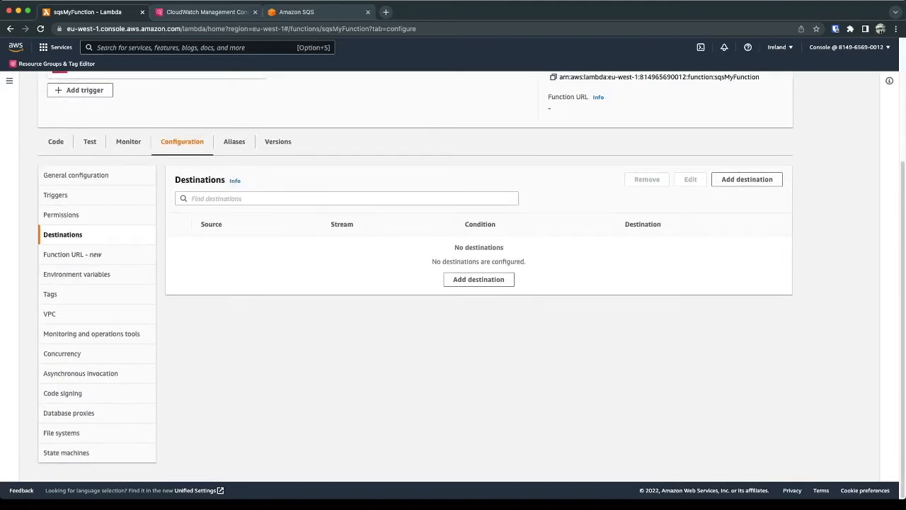
scroll(453, 283, up, 5)
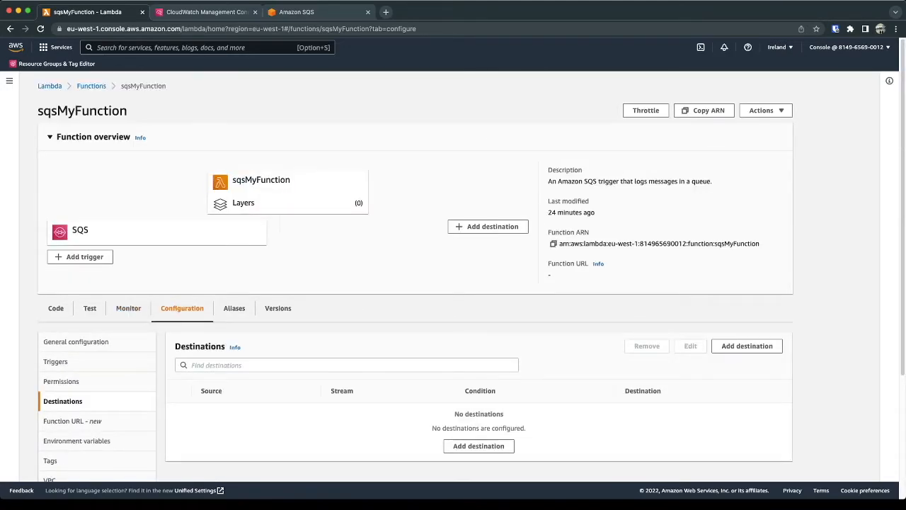
click(319, 12)
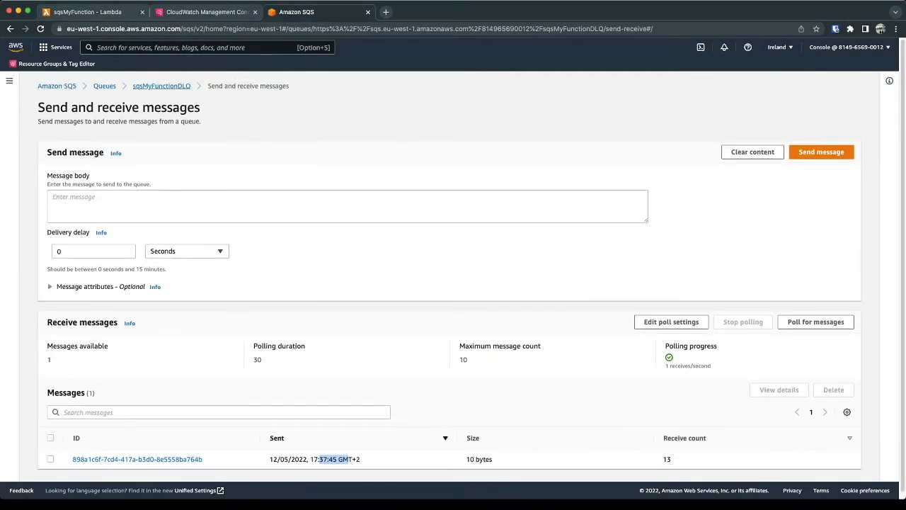
Look over the sqsMyFunctionDLQ queue's monitoring charts and open the Approximate Number Of Messages Delayed chart in CloudWatch metrics
click(161, 86)
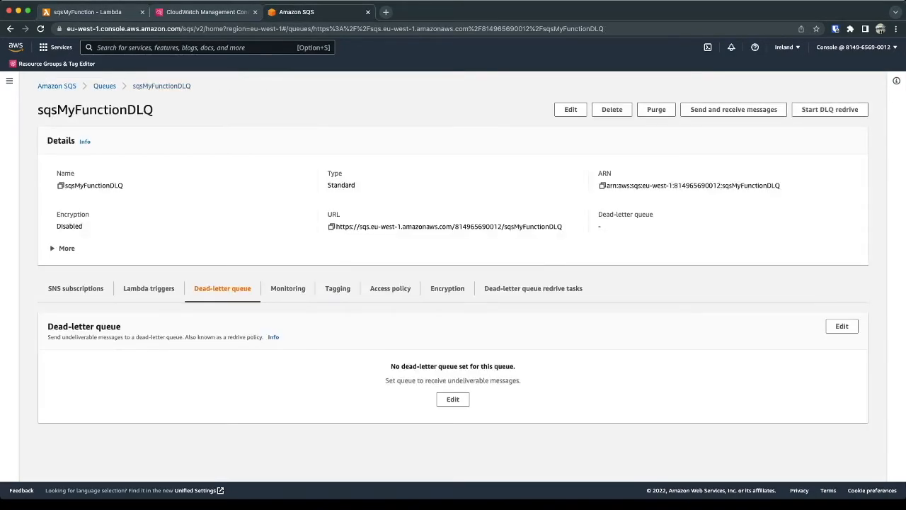
click(288, 289)
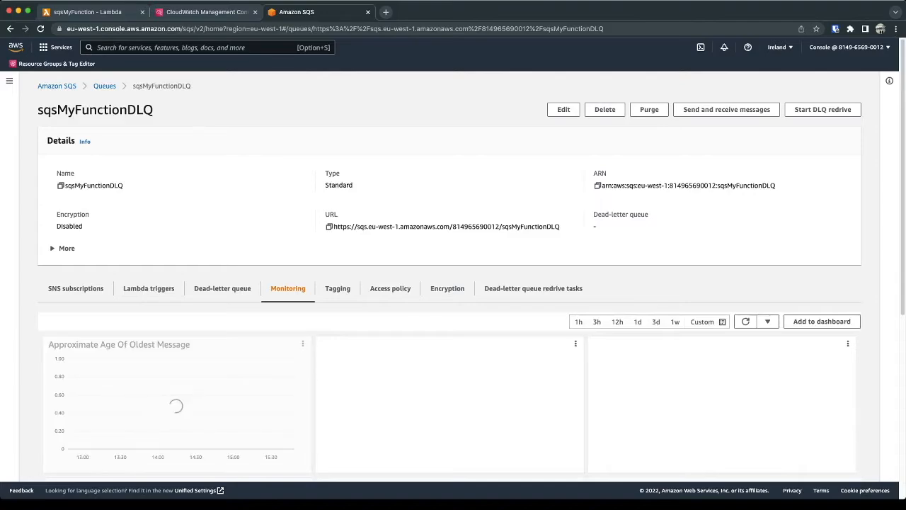
scroll(453, 283, down, 2)
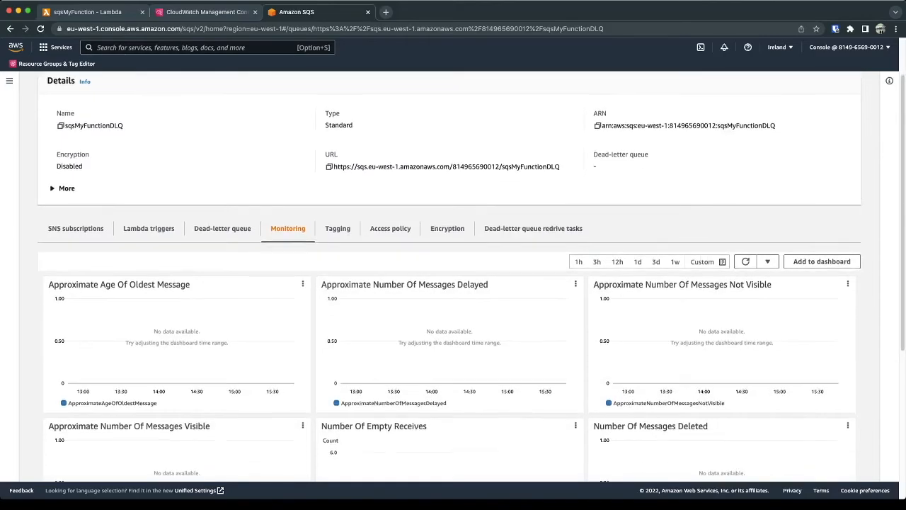
scroll(453, 283, down, 5)
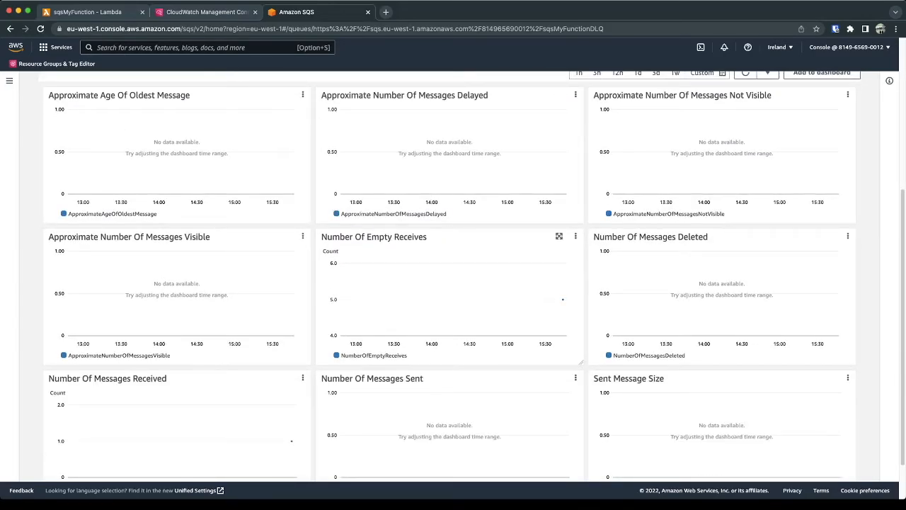
scroll(378, 326, up, 3)
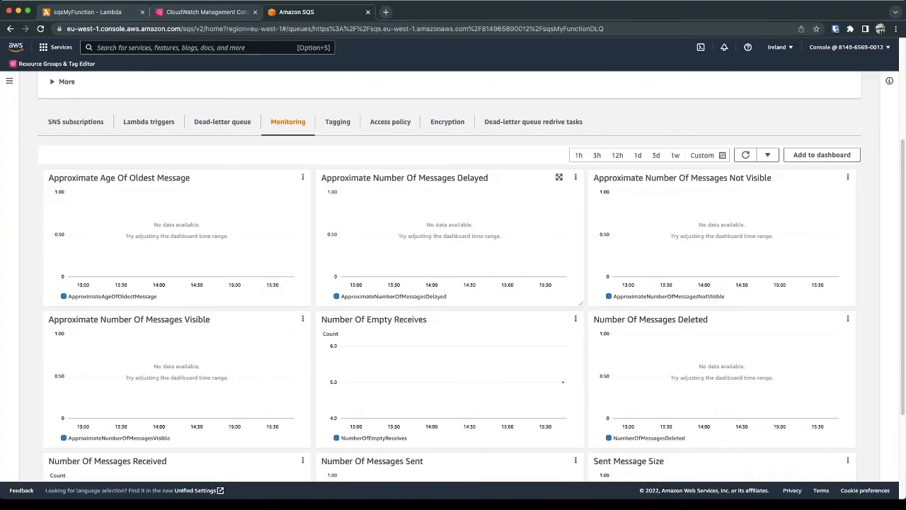
click(574, 177)
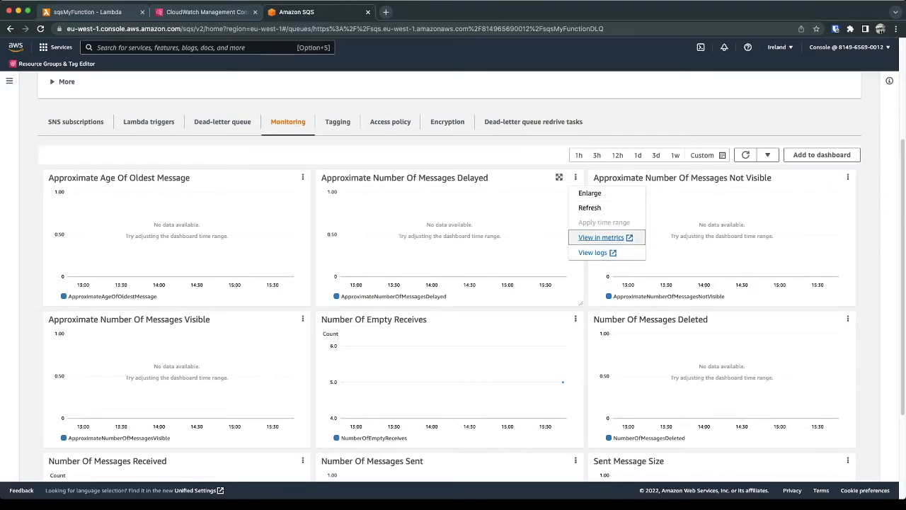
key(Return)
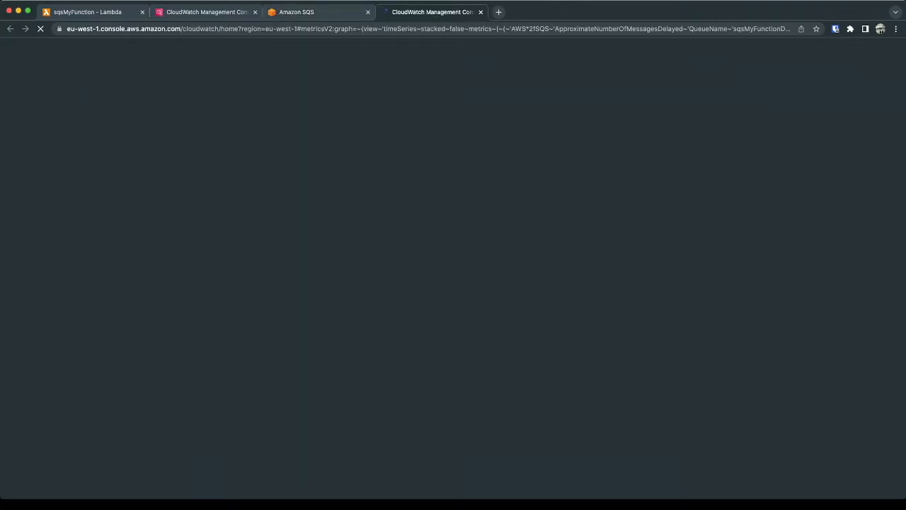
Switch back to Amazon SQS and send the message 1 several times to the sqsMyFunctionDLQ queue
key(ctrl+shift+Tab)
scroll(623, 276, up, 1)
scroll(623, 276, down, 2)
scroll(622, 276, up, 4)
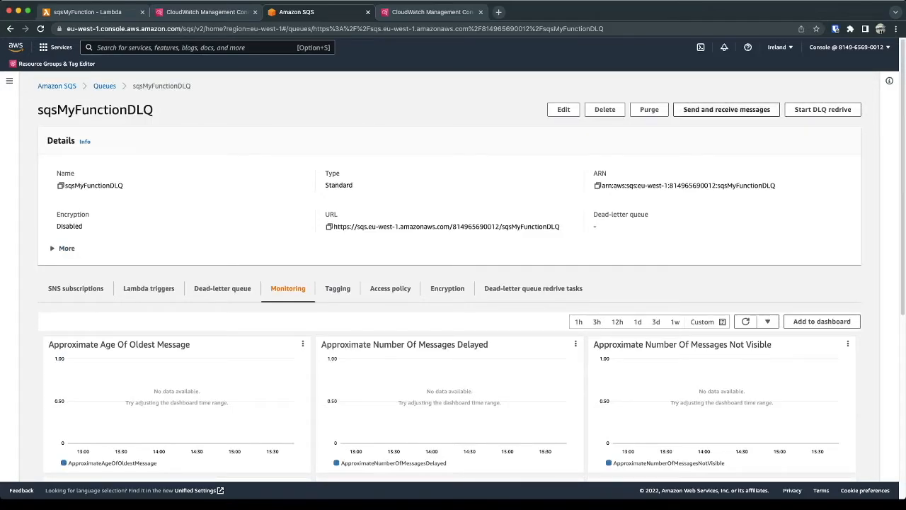
click(726, 109)
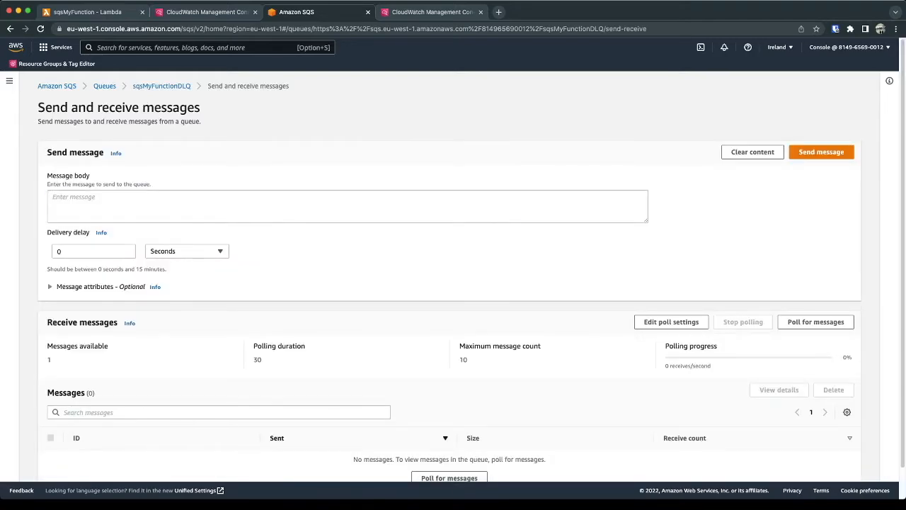
text(1)
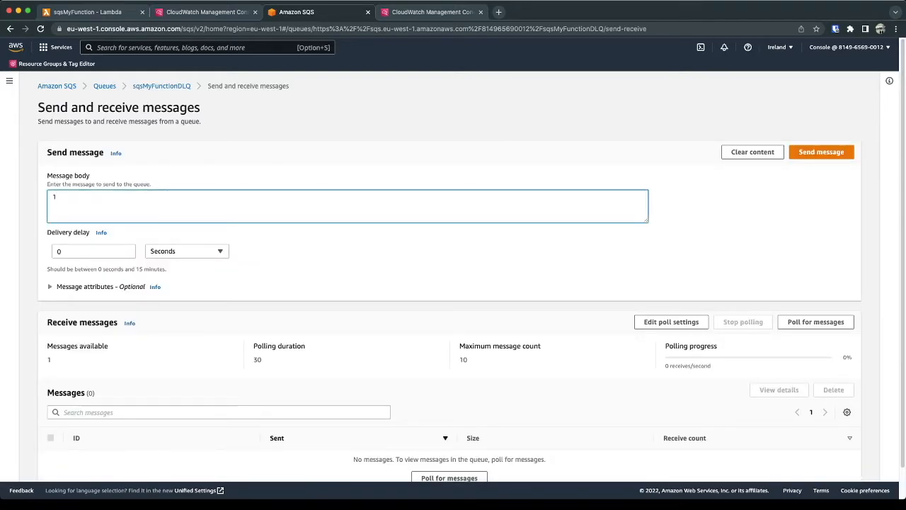
double_click(820, 153)
click(821, 152)
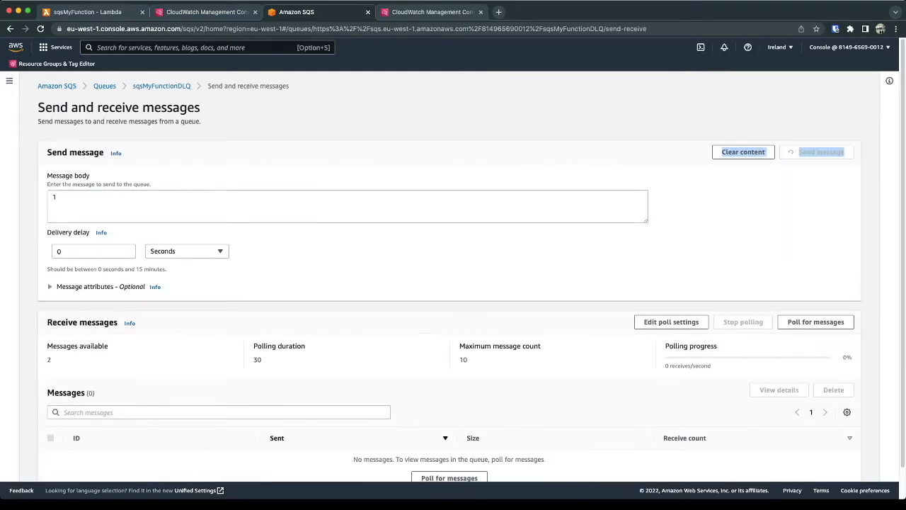
click(821, 152)
click(821, 152)
click(821, 152)
Switch to the CloudWatch metrics, search the SQS metrics for sqsMyFunction, and open the matching Queue Metrics list
key(ctrl+Tab)
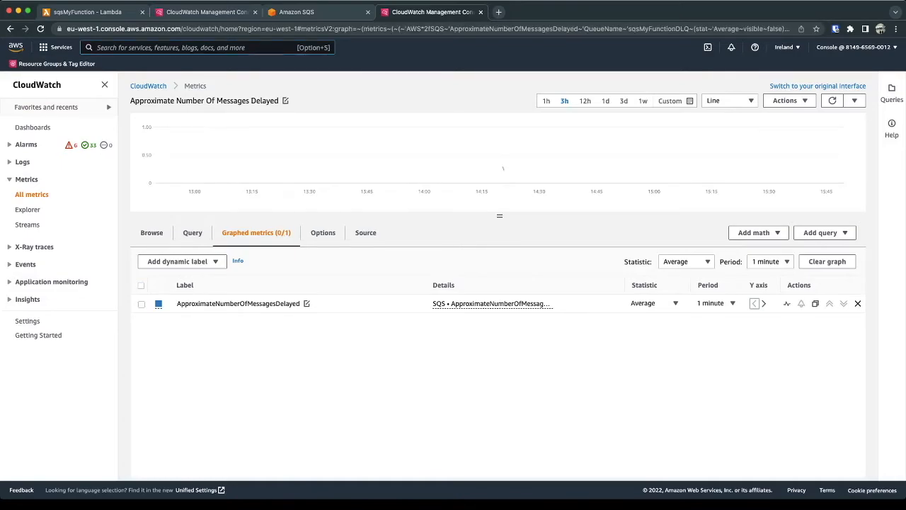
click(858, 304)
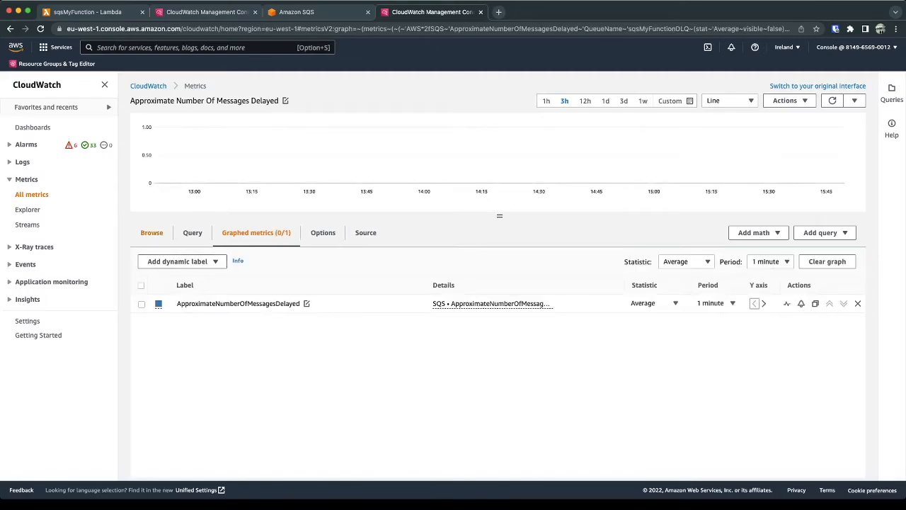
click(152, 232)
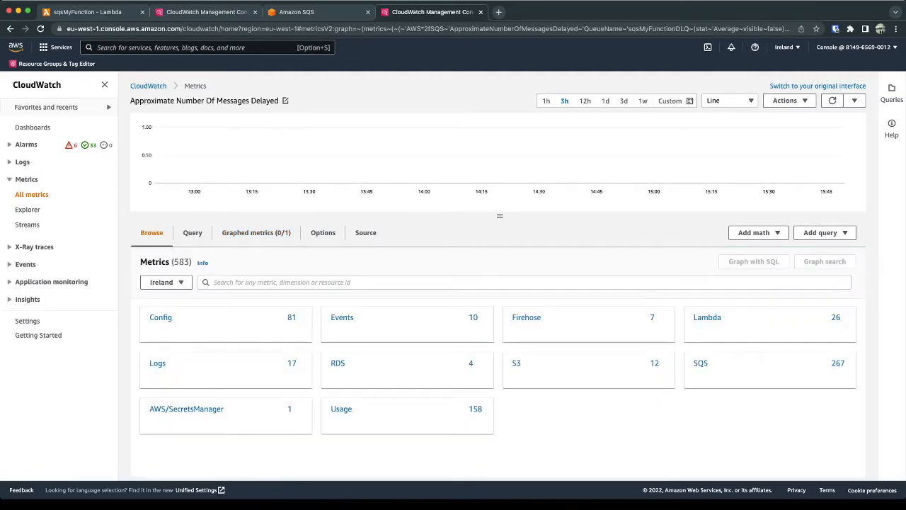
click(700, 362)
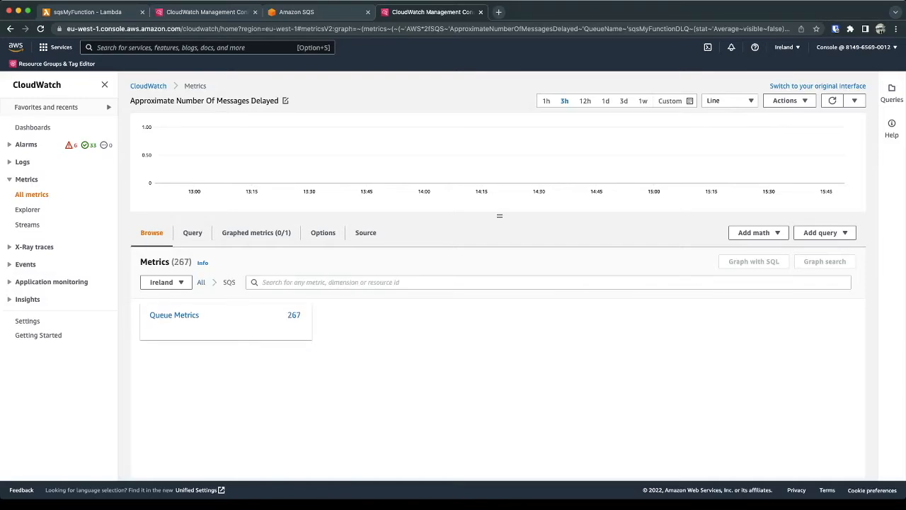
click(330, 283)
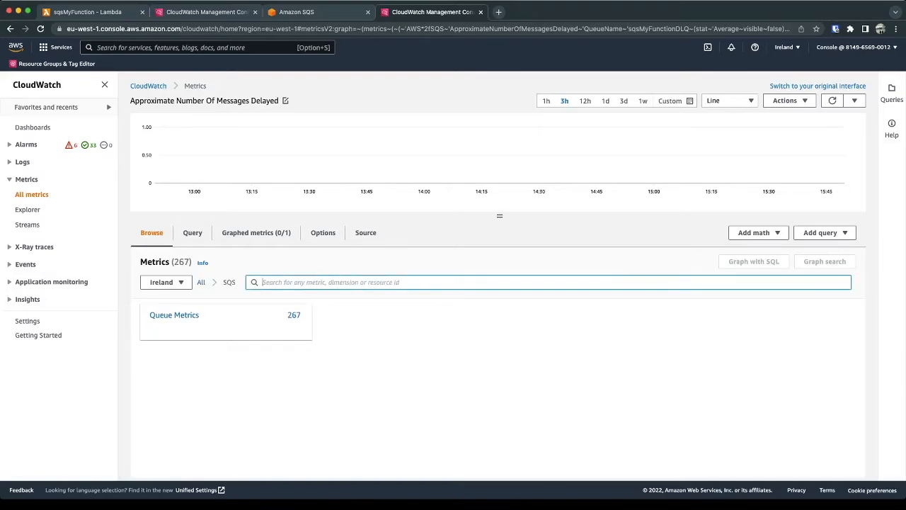
text(sqsMyFunctionDLQ)
key(BackSpace)
key(BackSpace)
key(BackSpace)
key(Return)
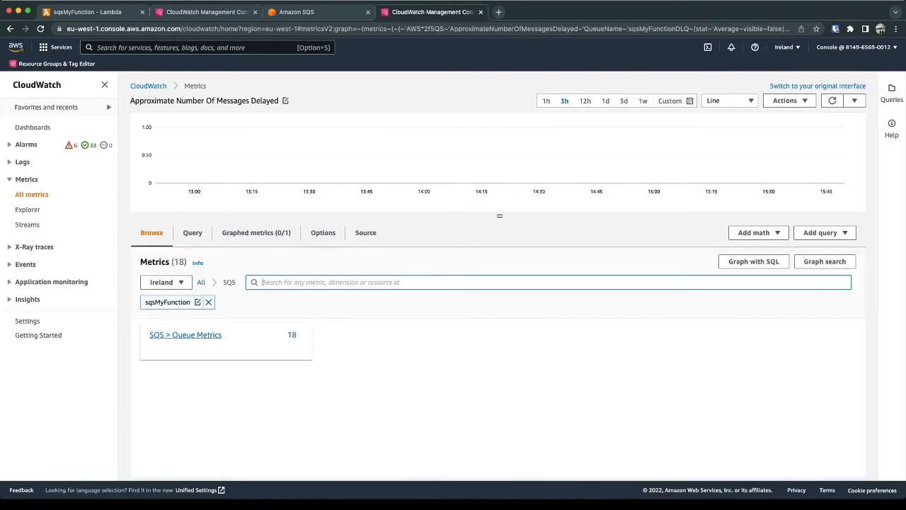
click(186, 335)
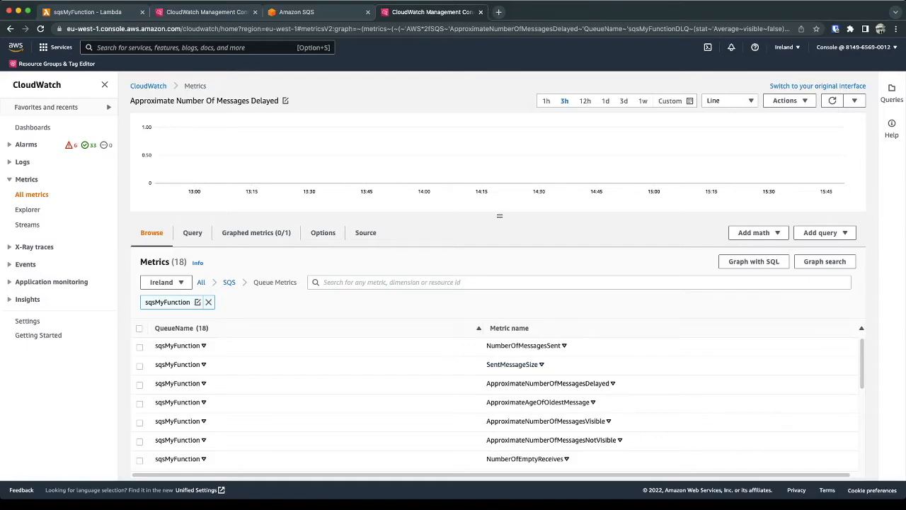
Replace the graphed sqsMyFunctionDLQ ApproximateNumberOfMessagesDelayed metric with NumberOfMessagesSent of the sqsMyFunction queue, using a 1-hour range
scroll(513, 364, down, 1)
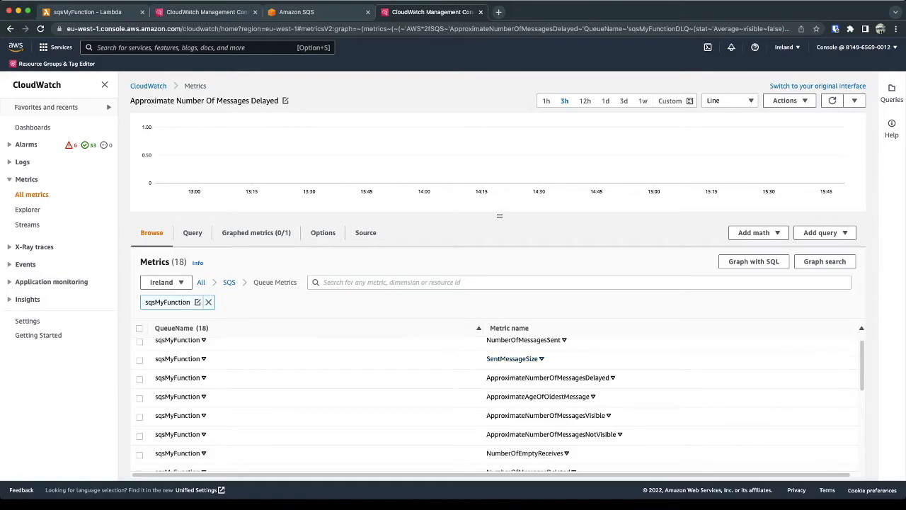
scroll(528, 441, down, 3)
scroll(538, 393, up, 2)
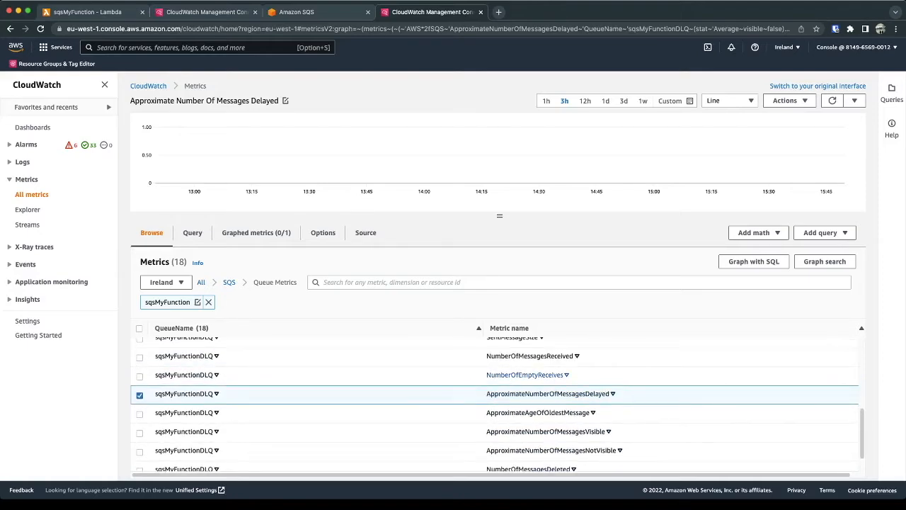
scroll(527, 376, up, 2)
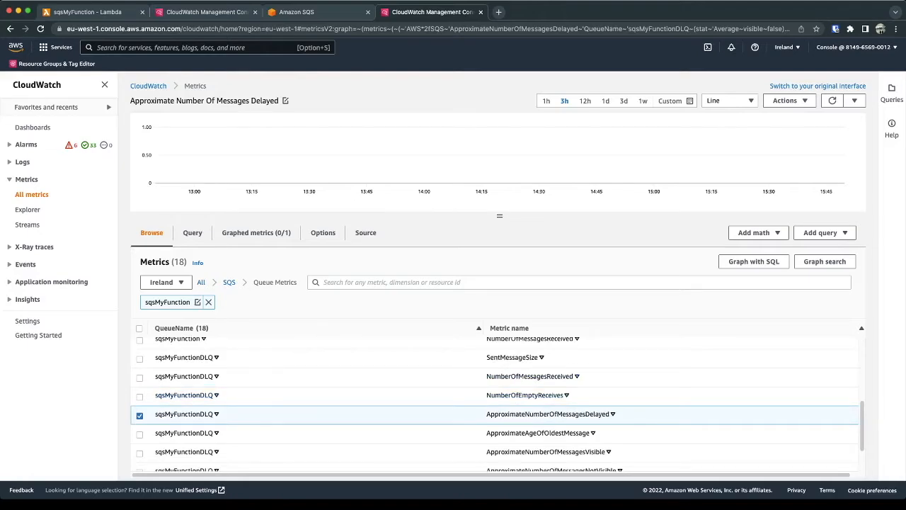
click(139, 416)
scroll(140, 415, up, 5)
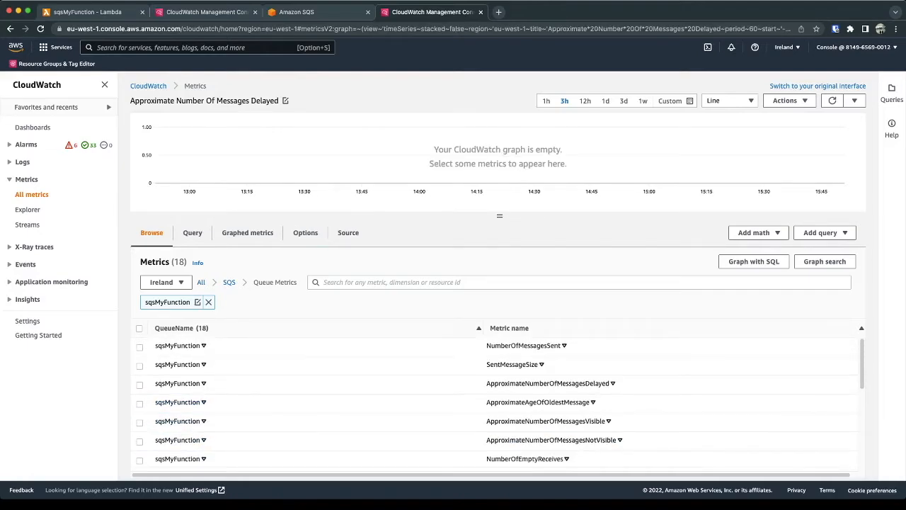
click(139, 346)
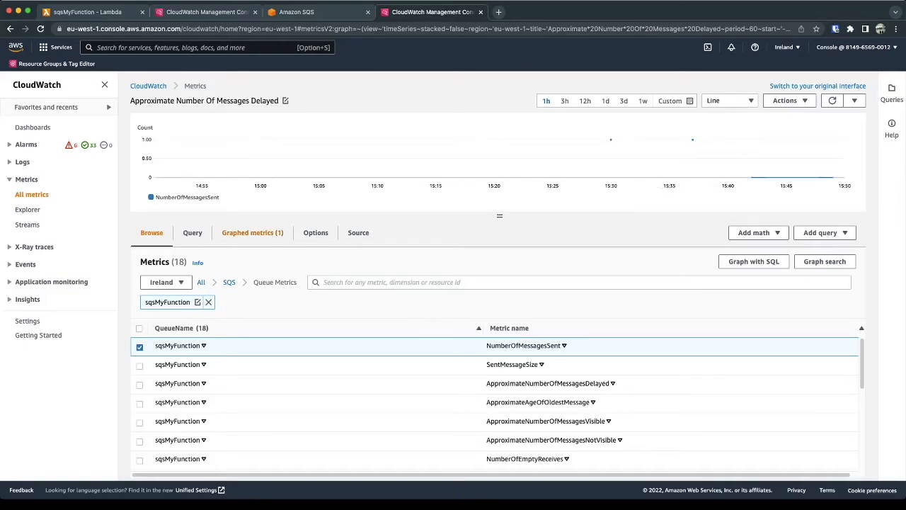
Check the details of the graphed NumberOfMessagesSent metric and set its statistic to Sum
click(252, 232)
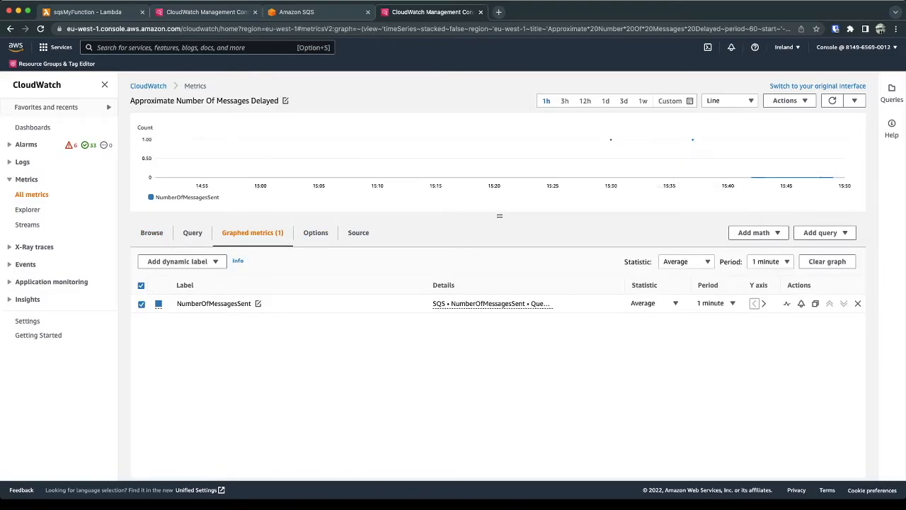
click(492, 303)
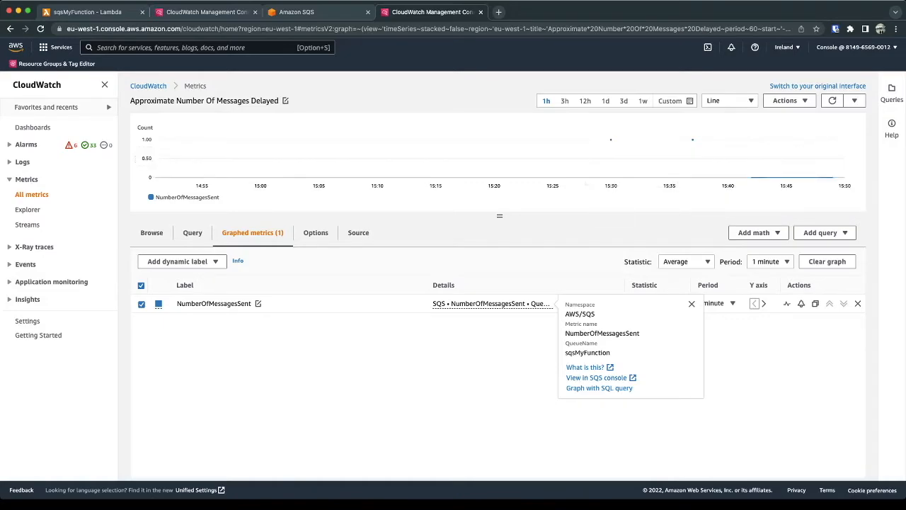
click(692, 303)
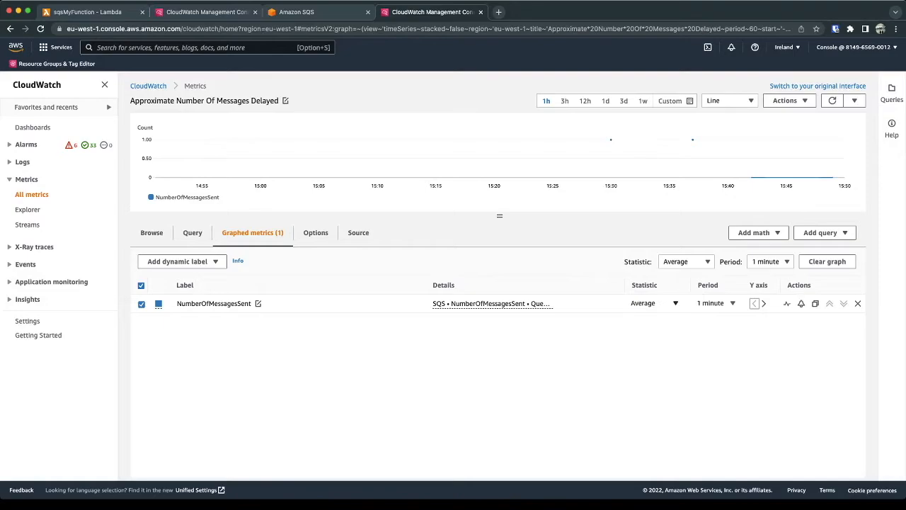
click(686, 261)
click(647, 265)
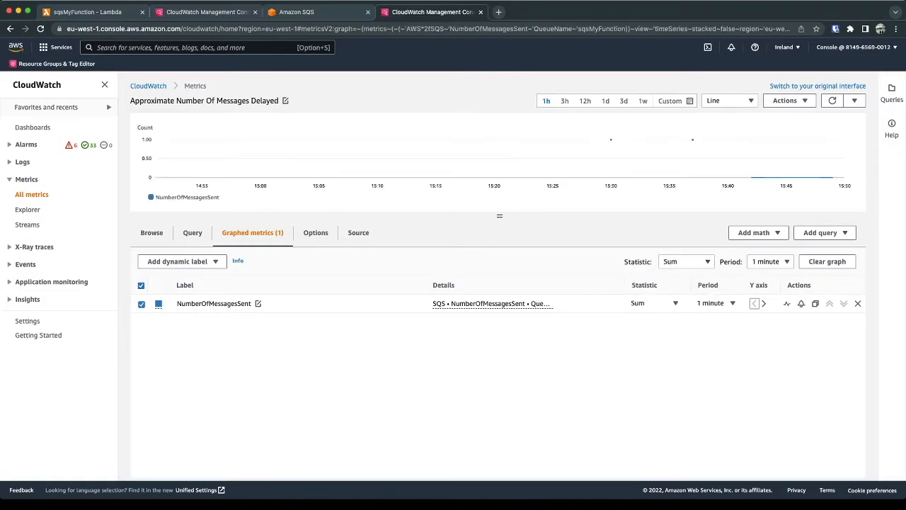
mouse_move(610, 140)
Add the sqsMyFunction metrics NumberOfMessagesReceived and NumberOfMessagesDeleted to the graph and examine the data points
click(152, 232)
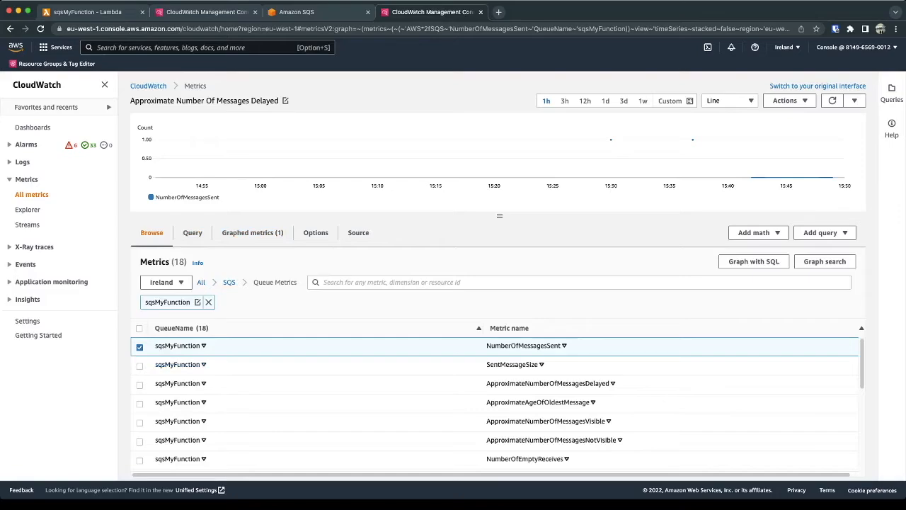
scroll(495, 403, down, 1)
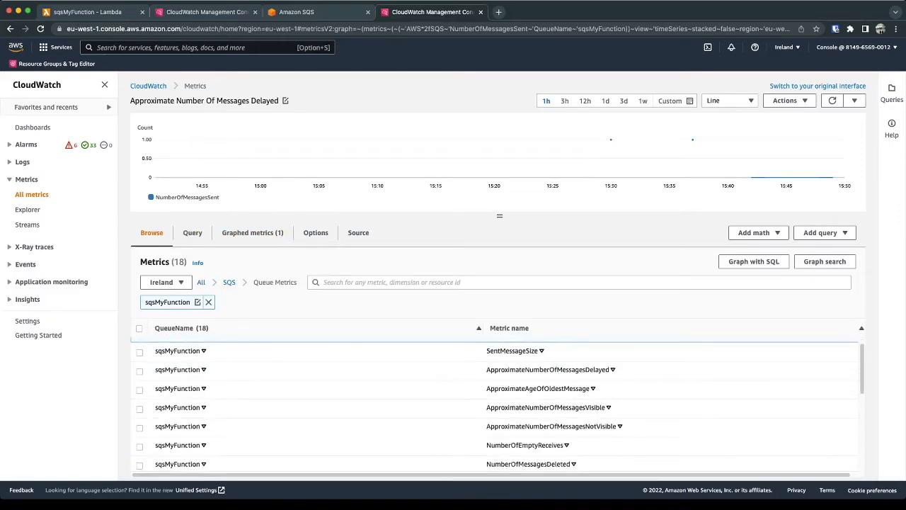
scroll(496, 403, down, 3)
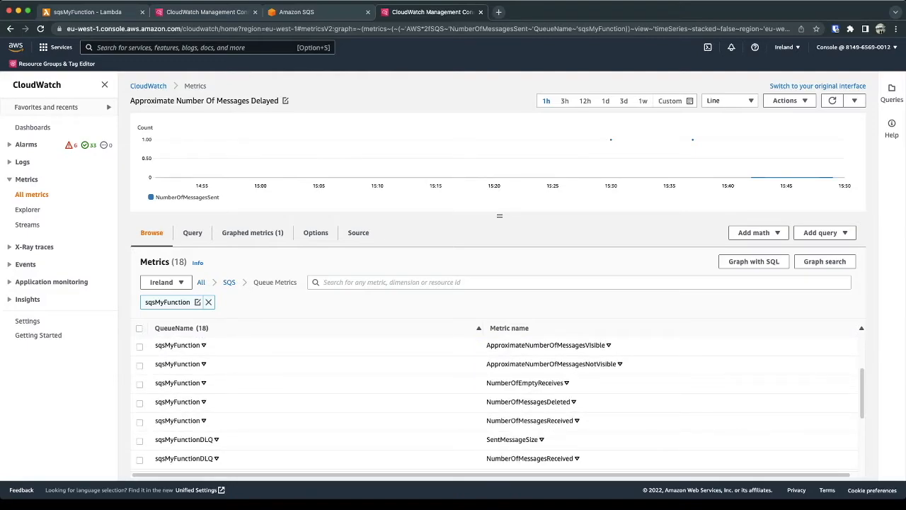
click(139, 384)
click(139, 384)
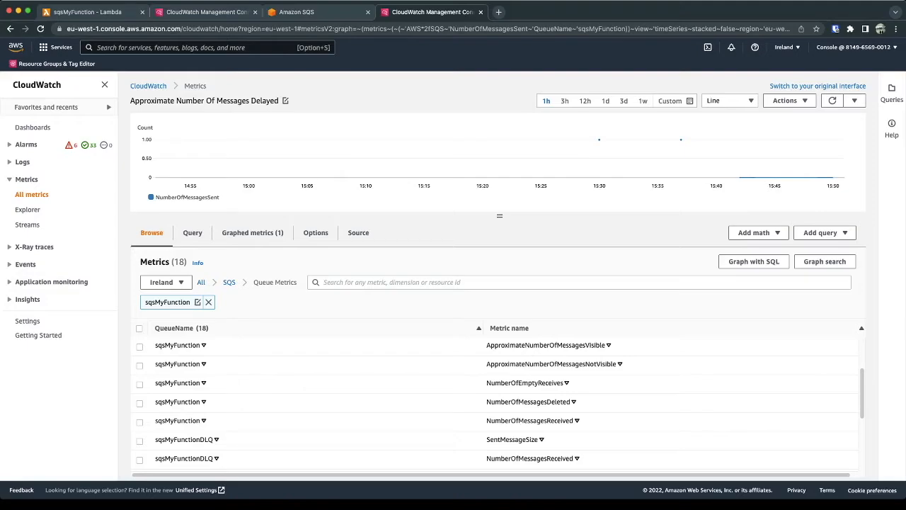
click(140, 422)
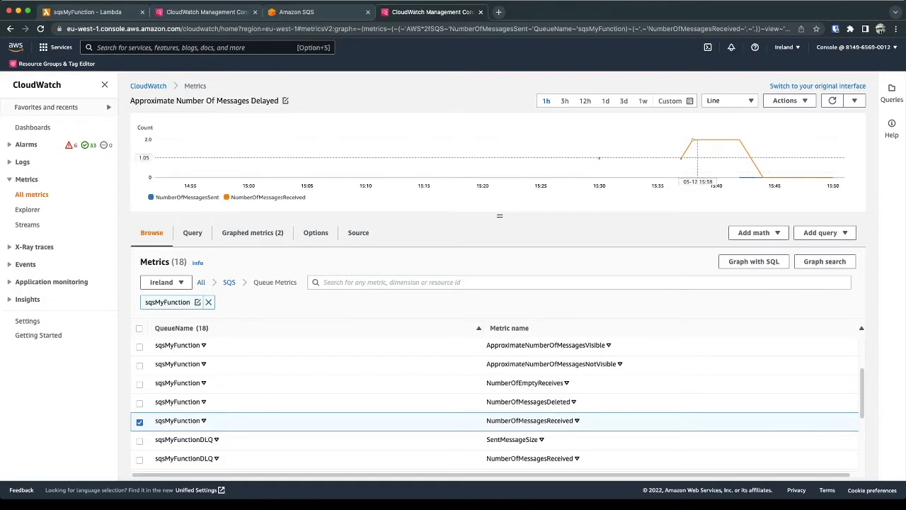
mouse_move(692, 155)
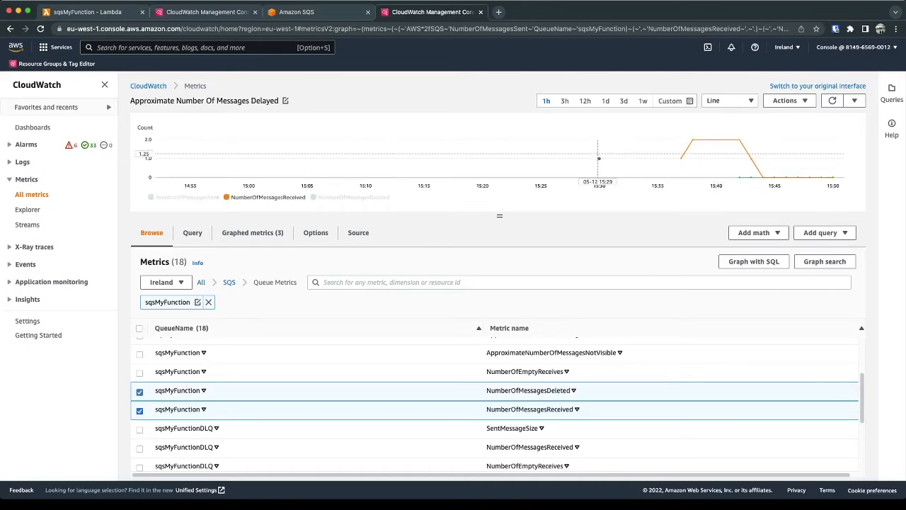
mouse_move(598, 159)
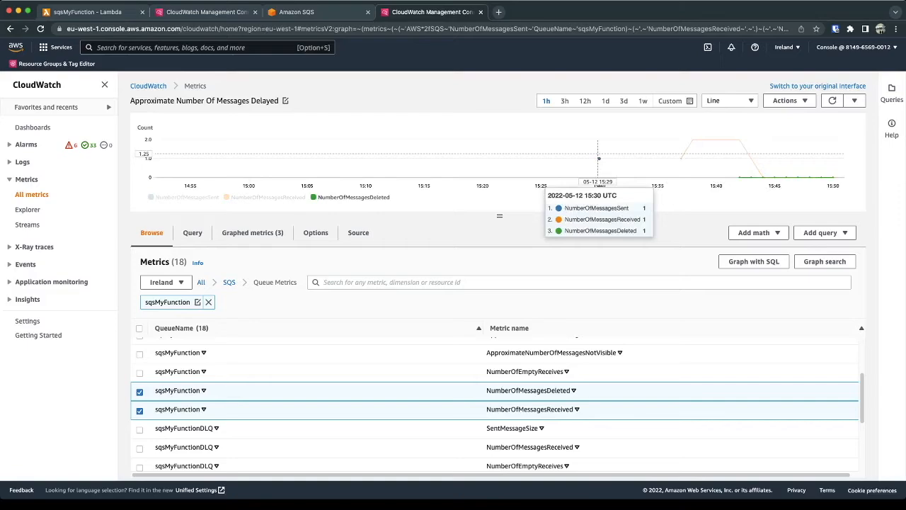
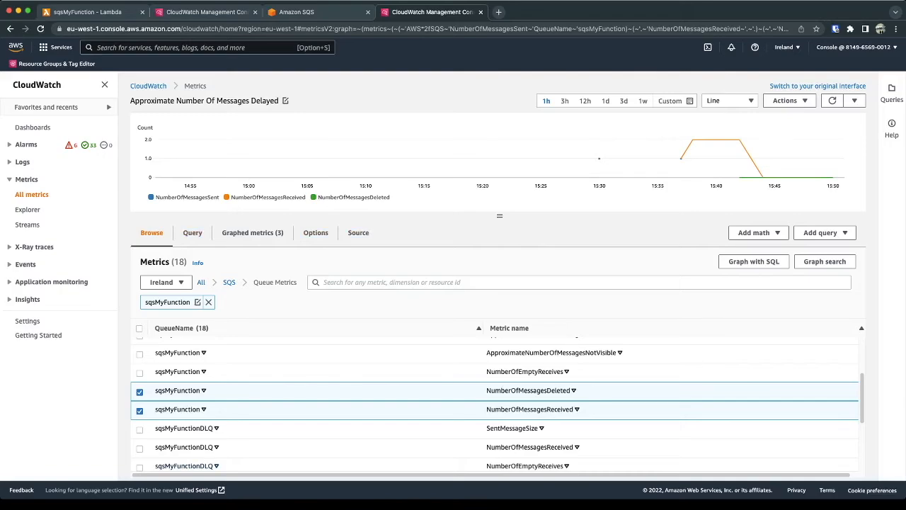
Replace the graphed NumberOfMessagesDeleted and NumberOfMessagesSent metrics with NumberOfEmptyReceives of the sqsMyFunction queue and examine the data points
click(140, 392)
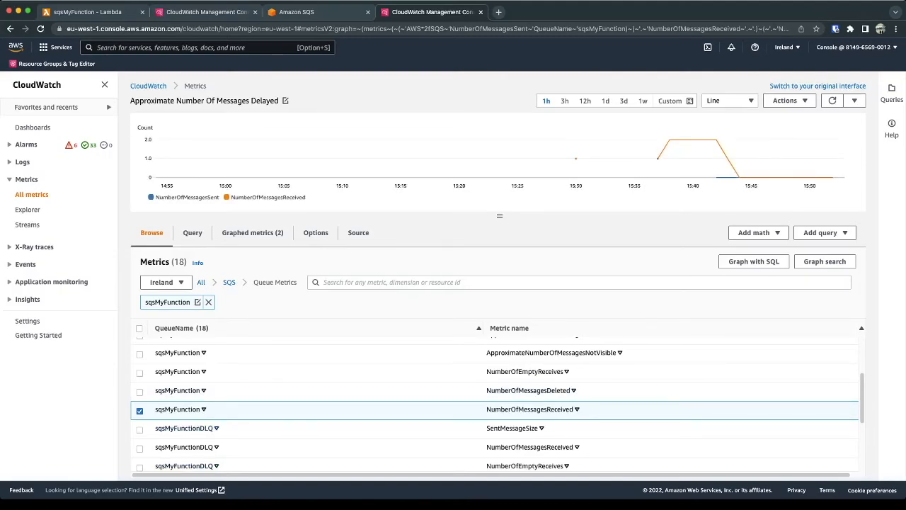
scroll(184, 427, up, 2)
click(139, 460)
click(140, 347)
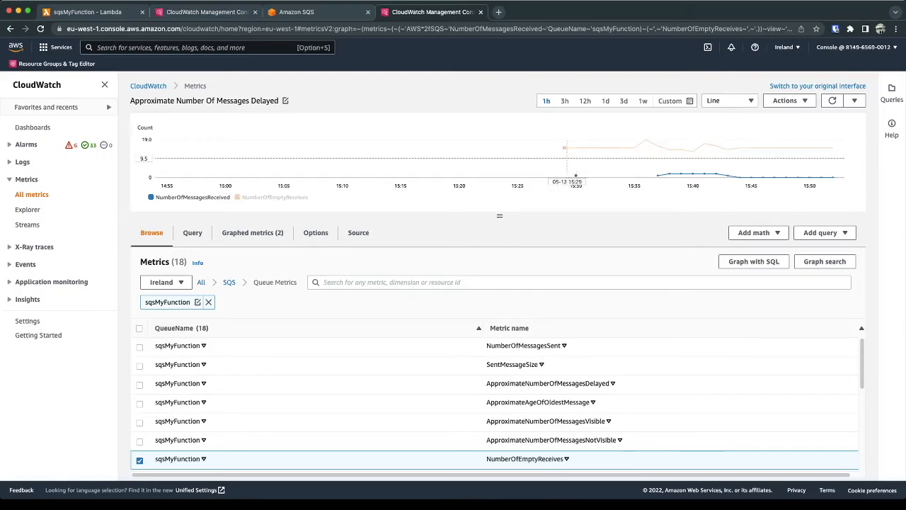
mouse_move(565, 148)
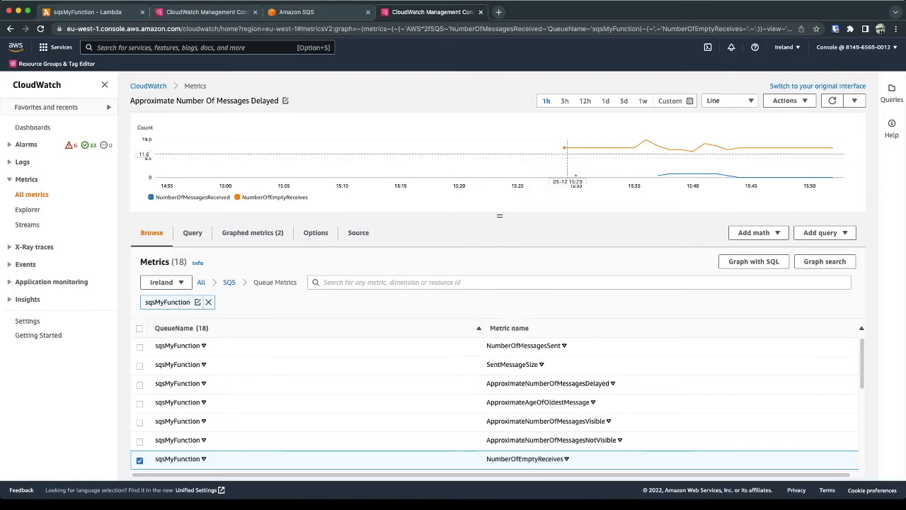
mouse_move(605, 165)
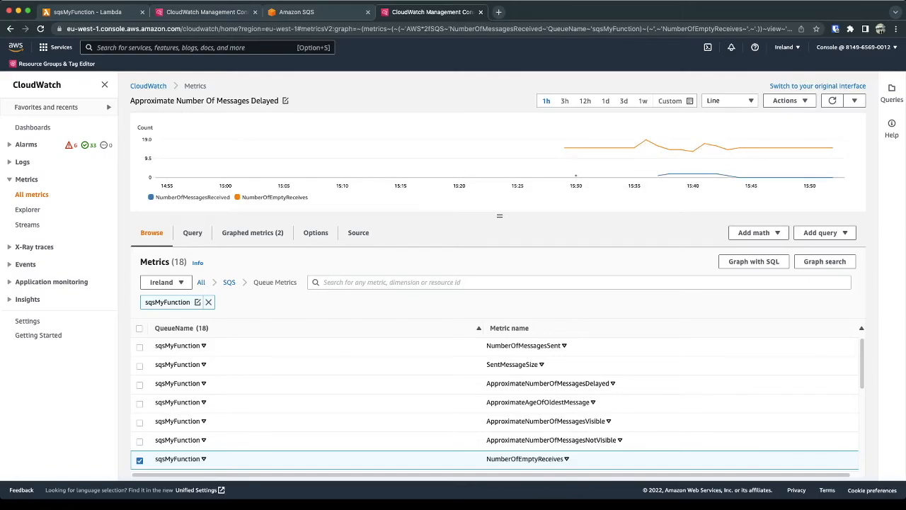
mouse_move(644, 162)
Remove NumberOfEmptyReceives from the graph and compare NumberOfMessagesReceived with ApproximateNumberOfMessagesVisible and ApproximateNumberOfMessagesNotVisible, graphing one at a time
click(140, 460)
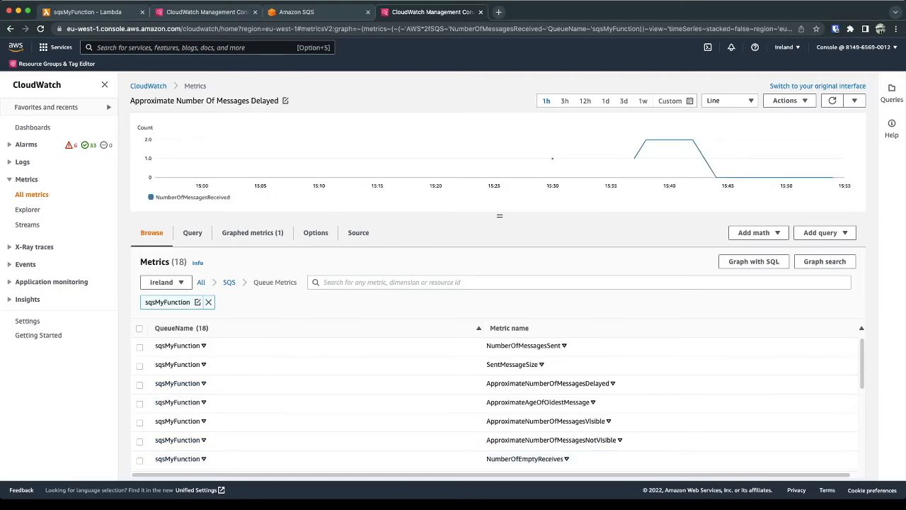
click(139, 422)
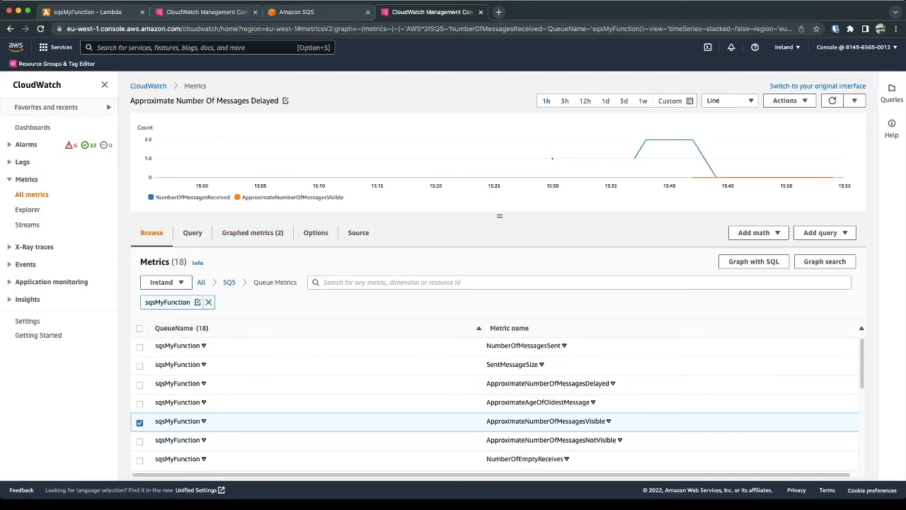
click(139, 422)
click(139, 441)
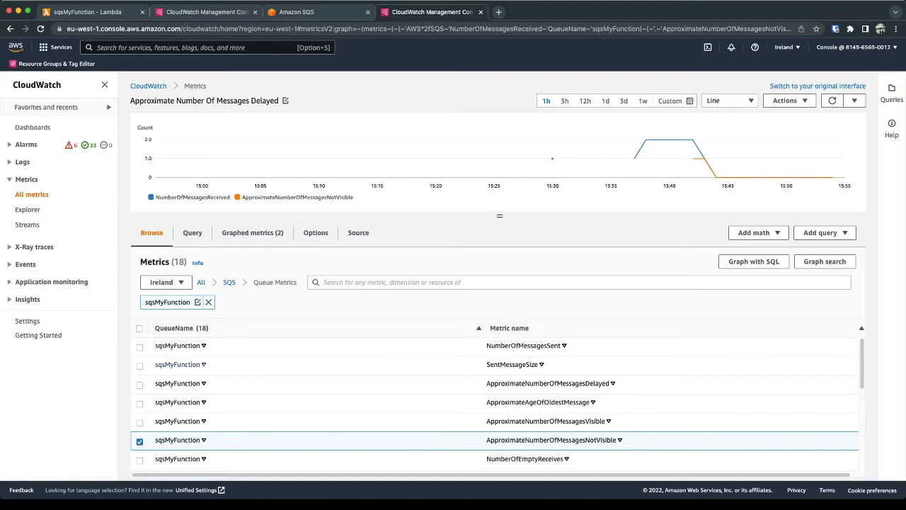
Clear the SQS metrics graph and its sqsMyFunction filter, and copy the function name sqsMyFunction from the Lambda function page
scroll(496, 404, down, 2)
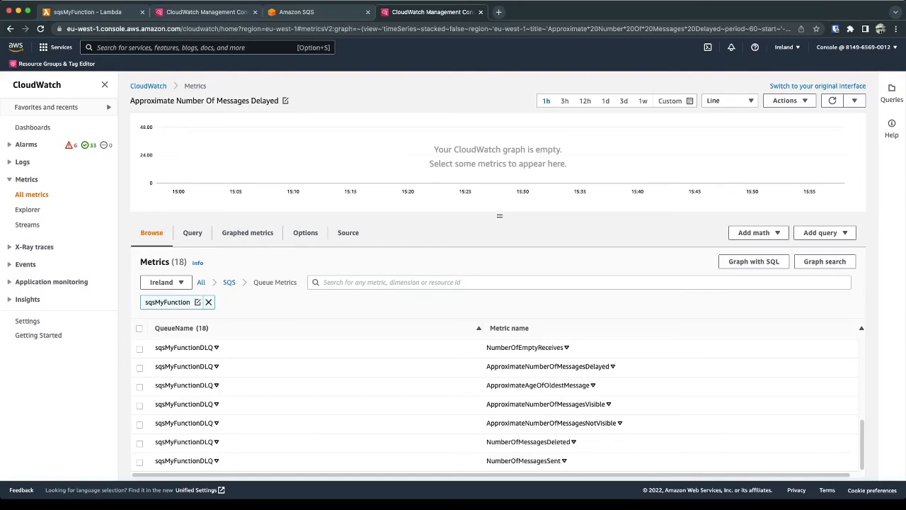
click(208, 302)
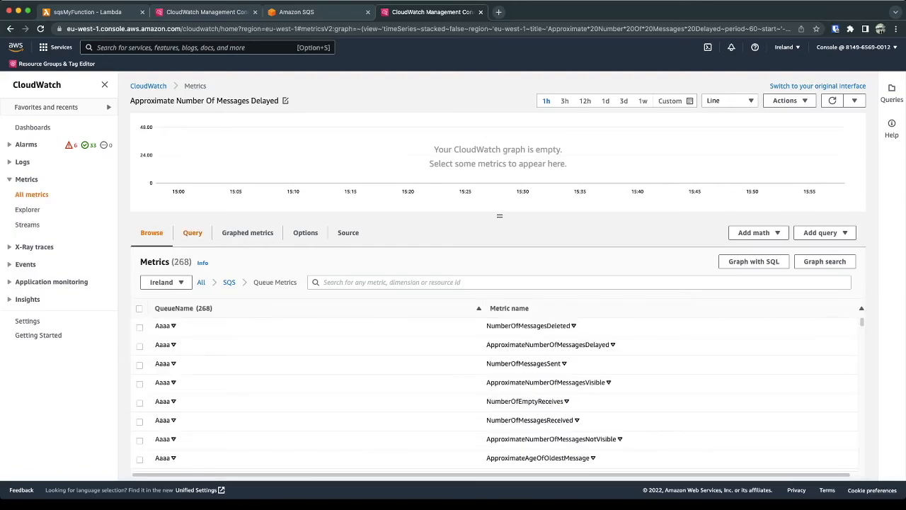
click(82, 12)
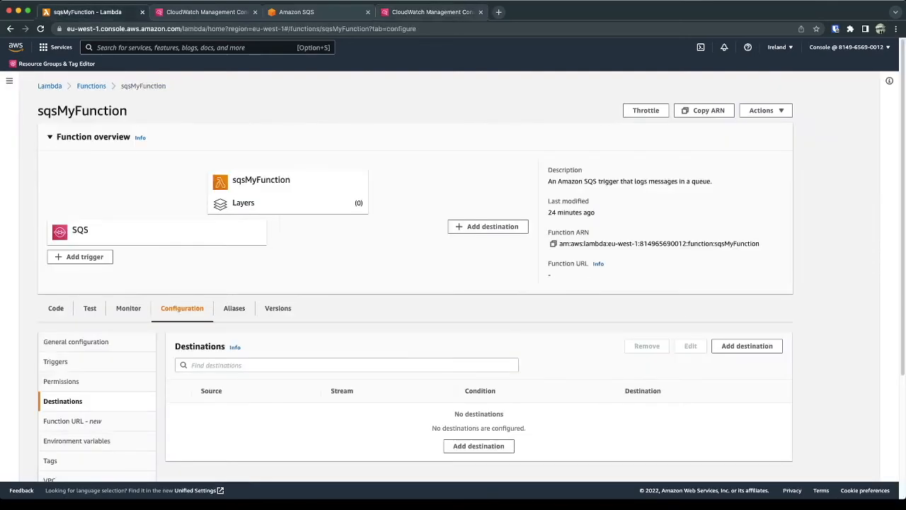
double_click(82, 111)
key(super+c)
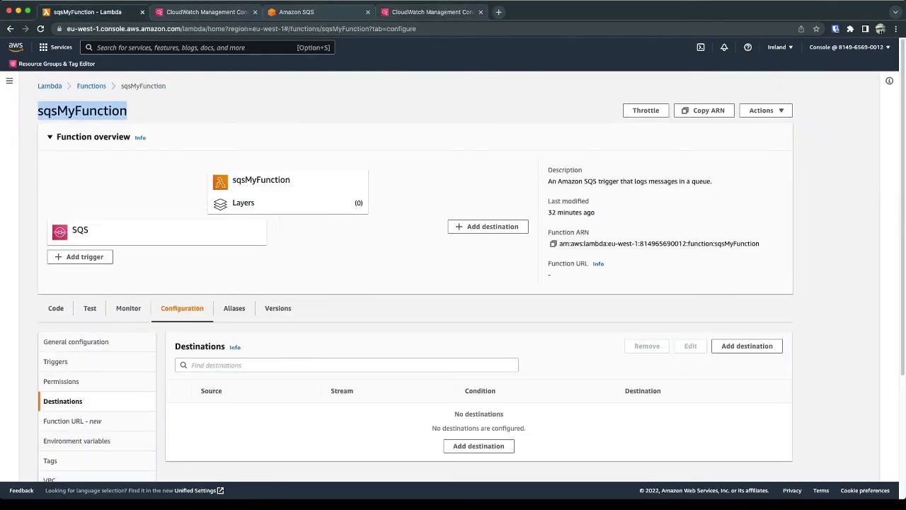
Search all CloudWatch metrics for sqsMyFunction and open the Lambda metrics grouped by function name
click(431, 12)
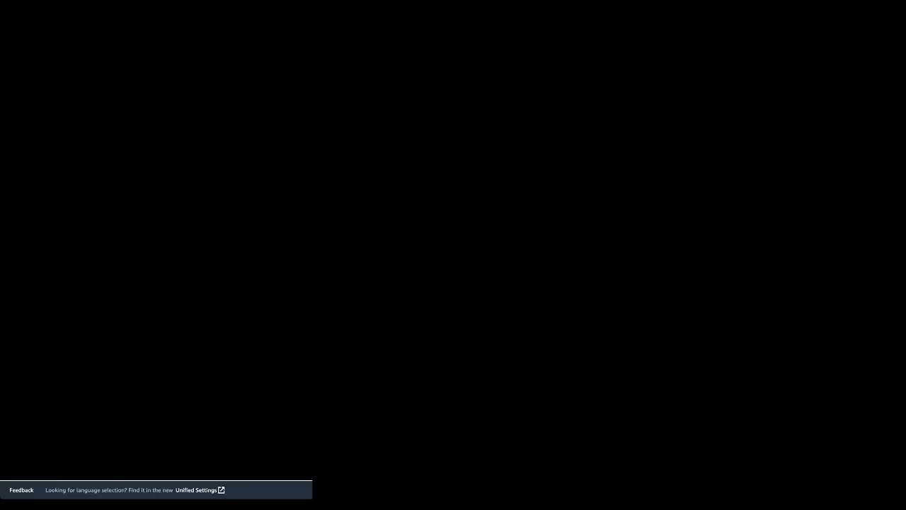
key(super+v)
key(Return)
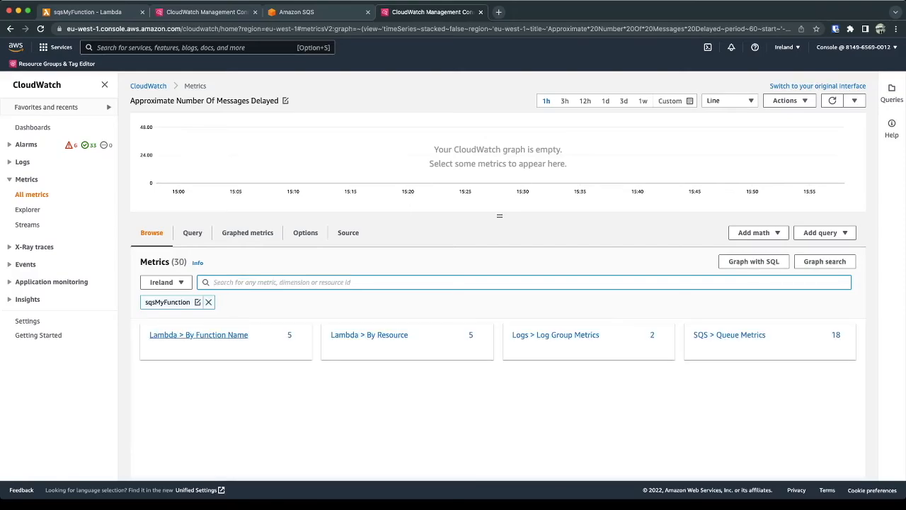
click(198, 334)
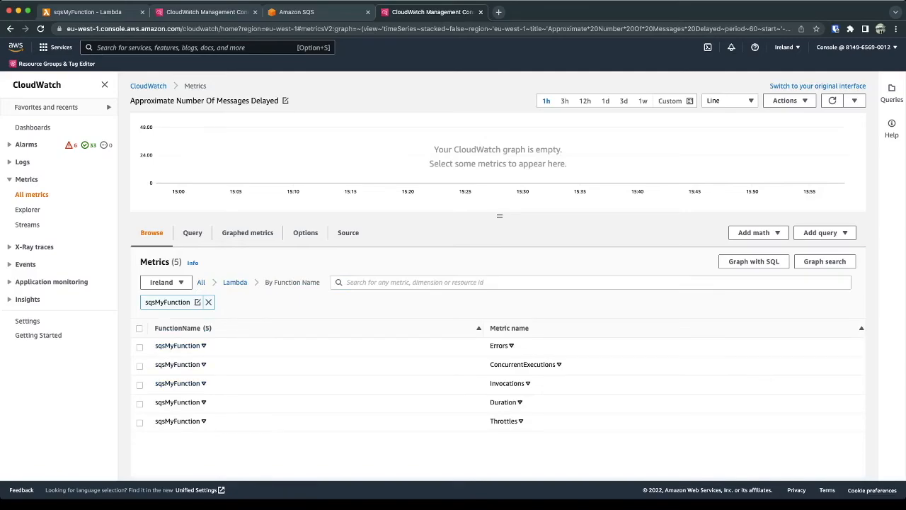
Graph the Errors metric of the sqsMyFunction Lambda and check its statistic and period in the graphed metrics details
click(140, 347)
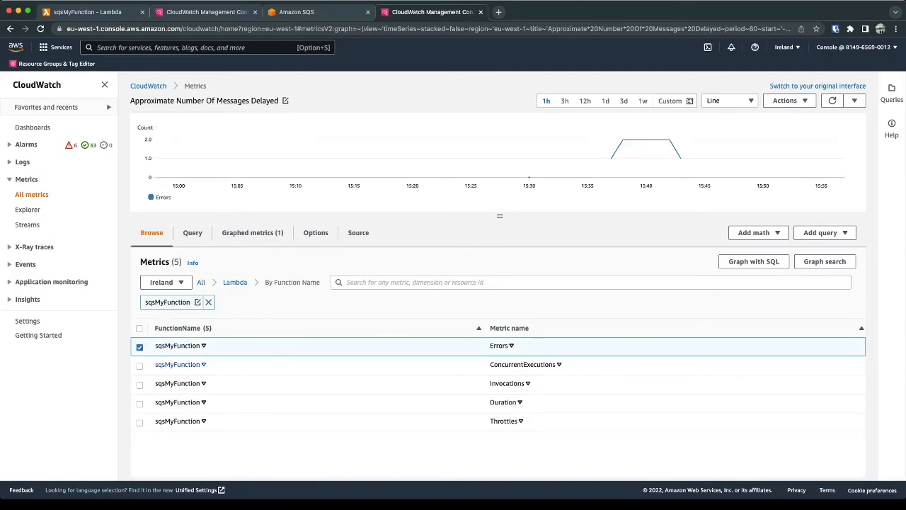
mouse_move(634, 185)
click(252, 232)
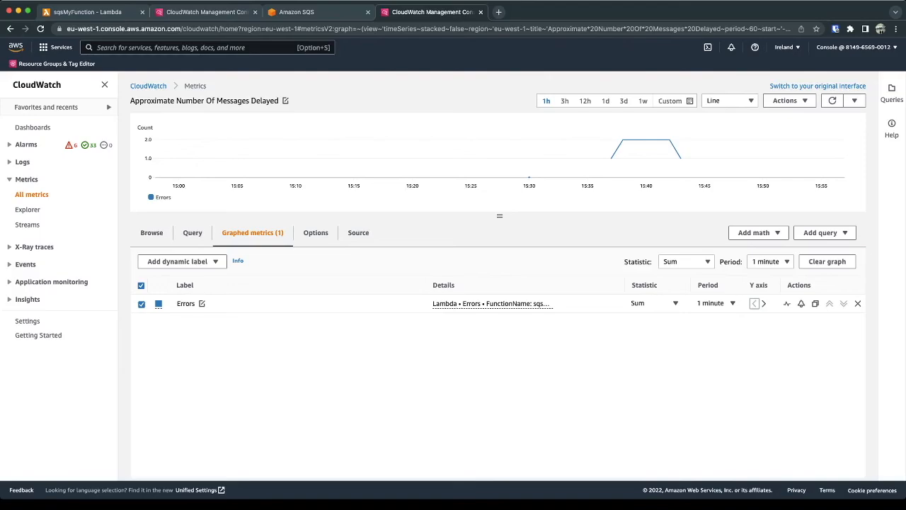
click(152, 232)
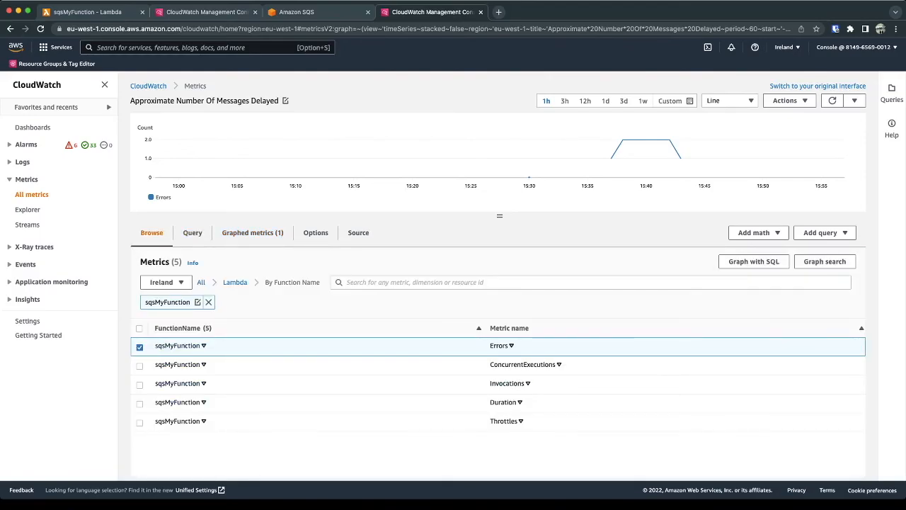
Graph ConcurrentExecutions of the sqsMyFunction Lambda beside Errors, and replace it with the Invocations and Duration metrics
click(139, 366)
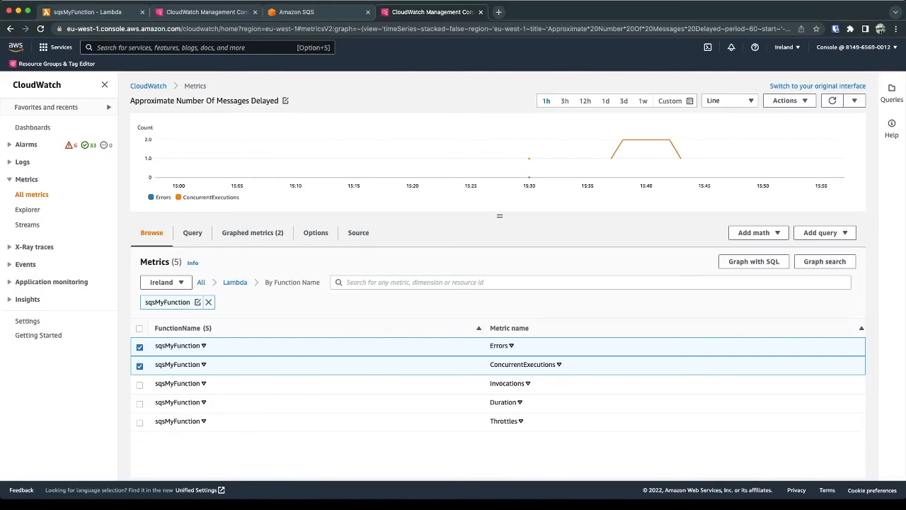
click(139, 366)
click(139, 385)
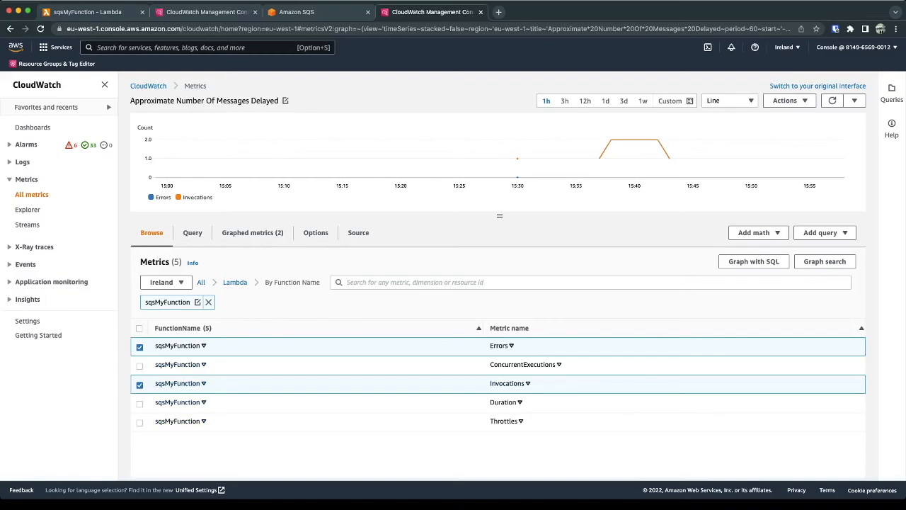
click(140, 403)
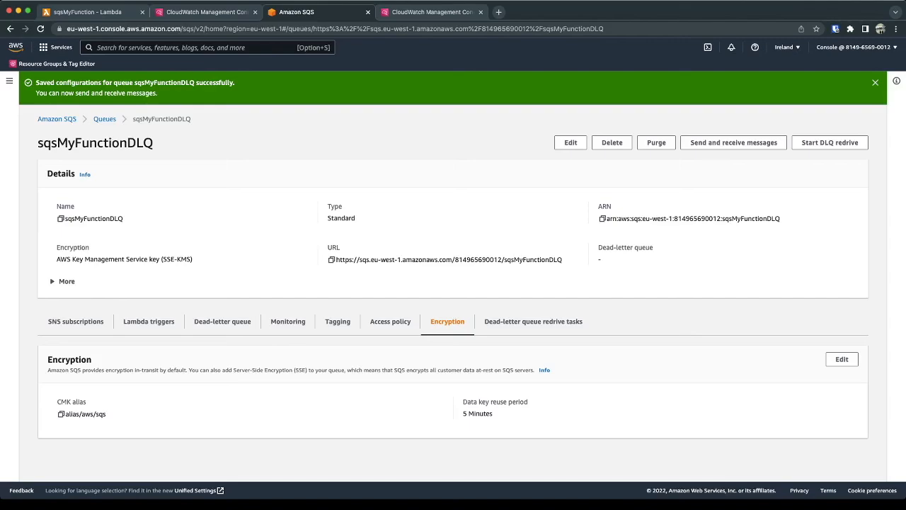
Switch to the sqsMyFunctionDLQ queue details in Amazon SQS and highlight part of the queue name in its URL
drag(562, 259, 522, 259)
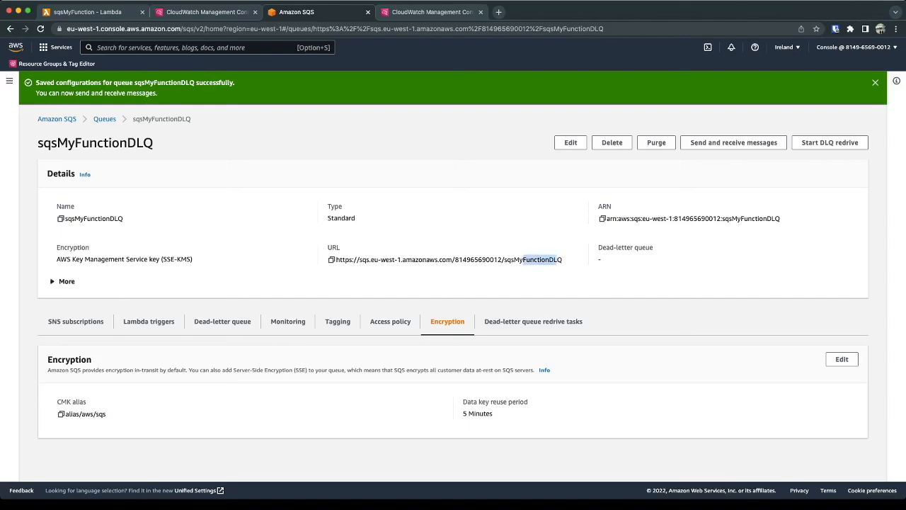